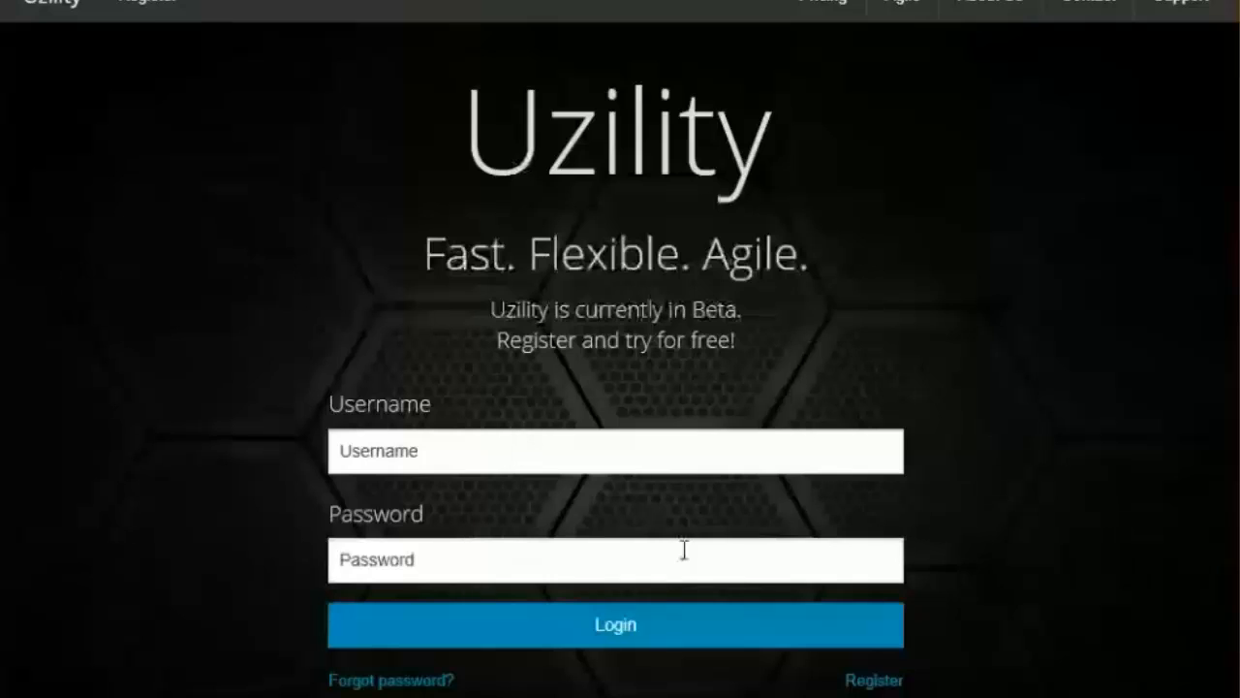
# Step: Accept the "Train on the Signup Form" card and move it into the Done column
pyautogui.click(875, 681)
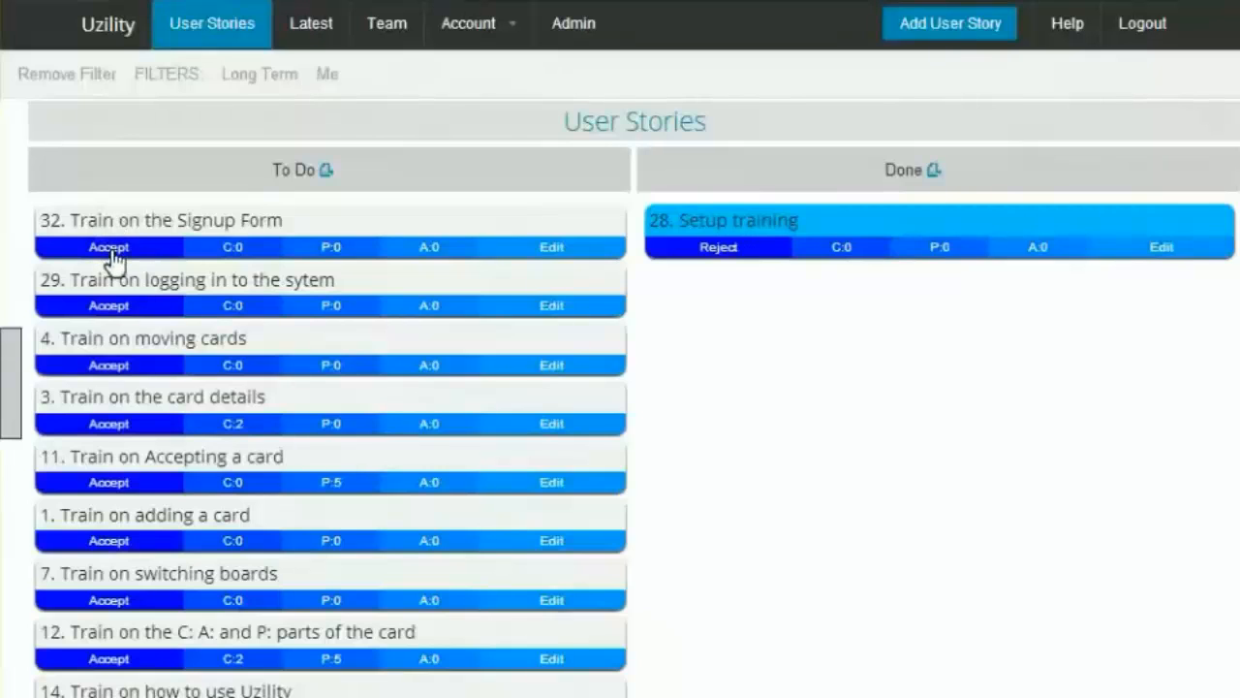
pyautogui.click(112, 248)
pyautogui.moveTo(153, 222); pyautogui.dragTo(830, 219)
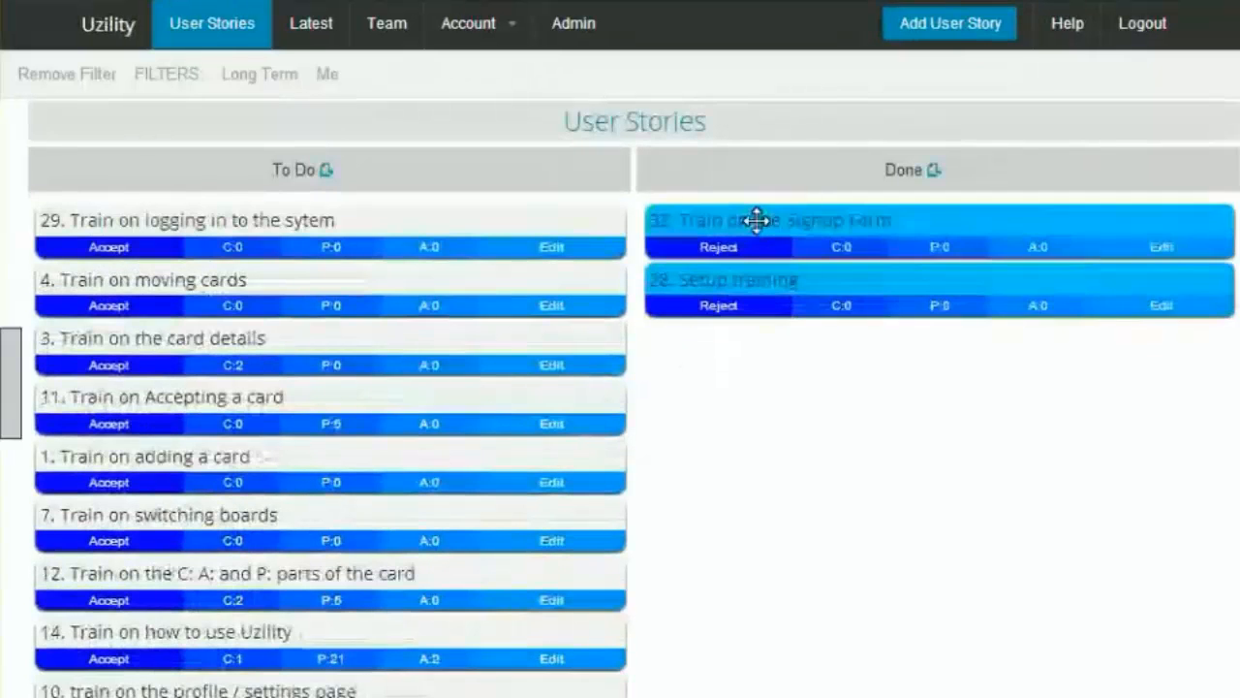
# Step: Accept the "Train on logging in to the sytem" card and move it into the Done column
pyautogui.click(121, 249)
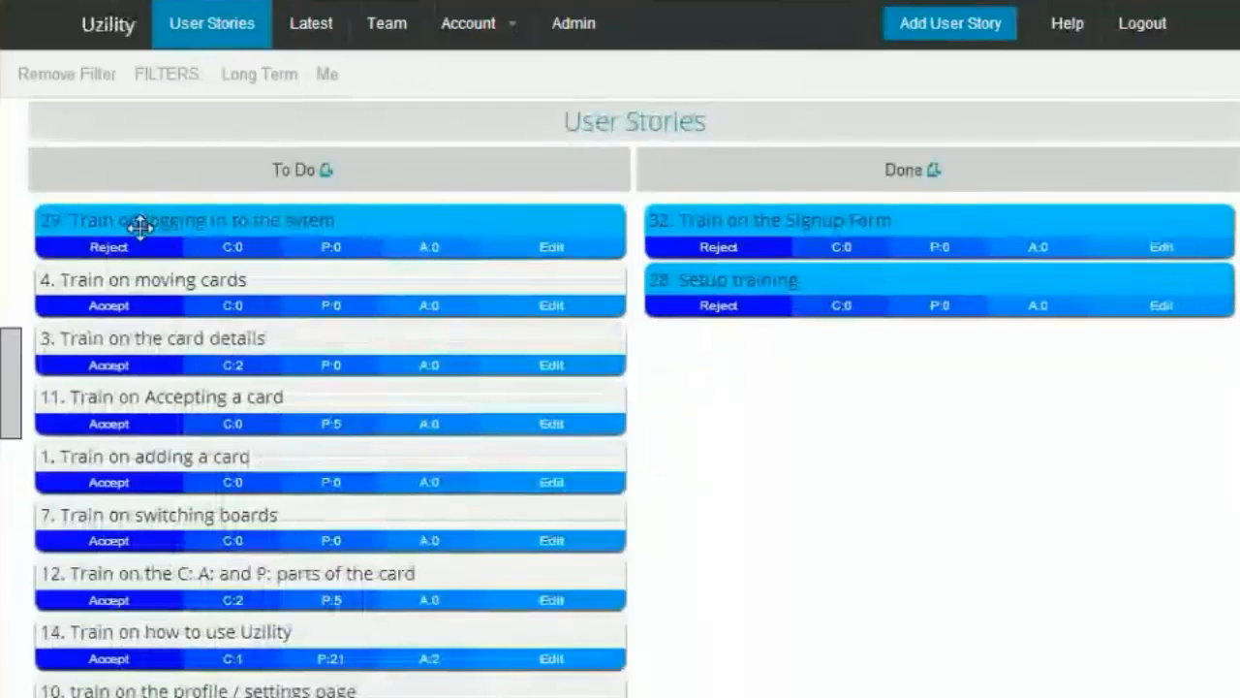
pyautogui.moveTo(140, 225); pyautogui.dragTo(809, 221)
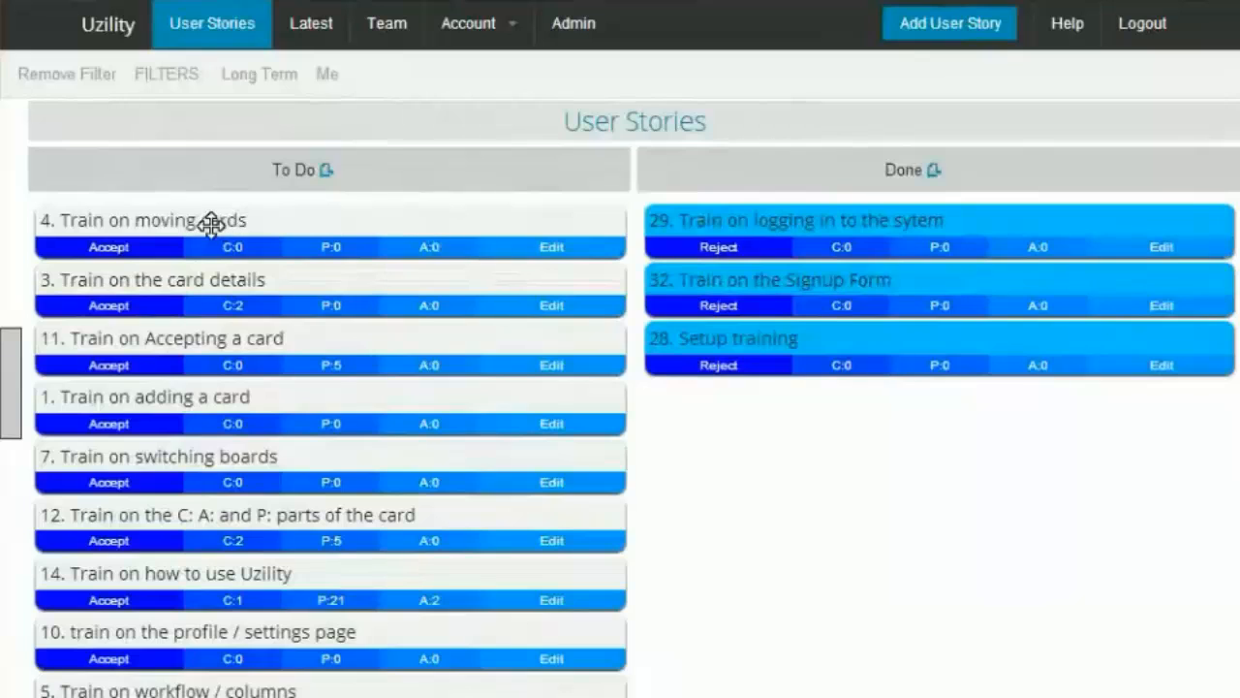
# Step: Accept the "Train on moving cards" card and save its status as In Progress
pyautogui.click(109, 249)
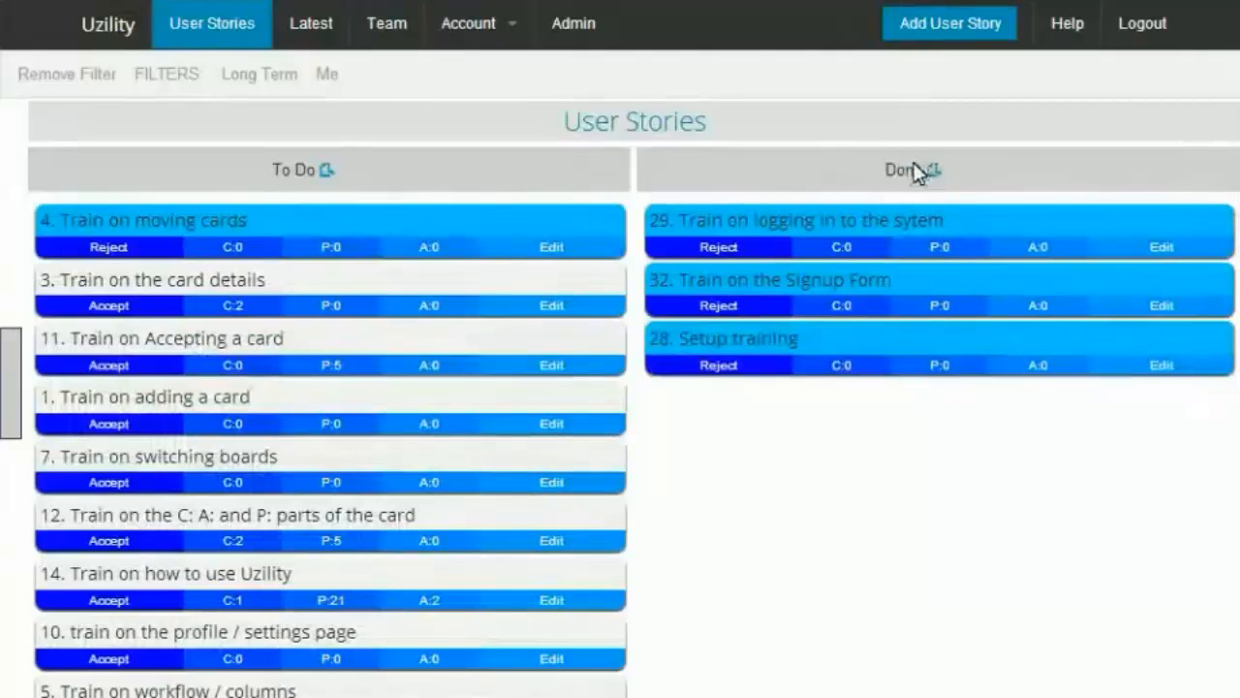
pyautogui.click(311, 225)
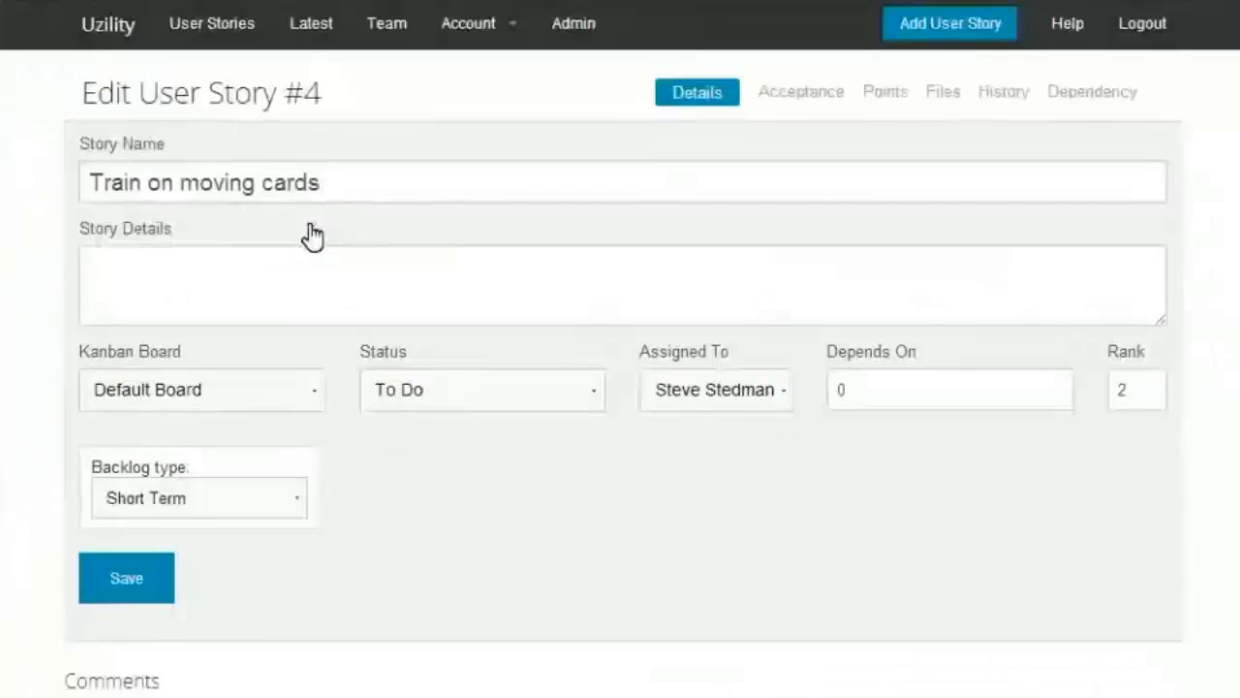
pyautogui.click(443, 390)
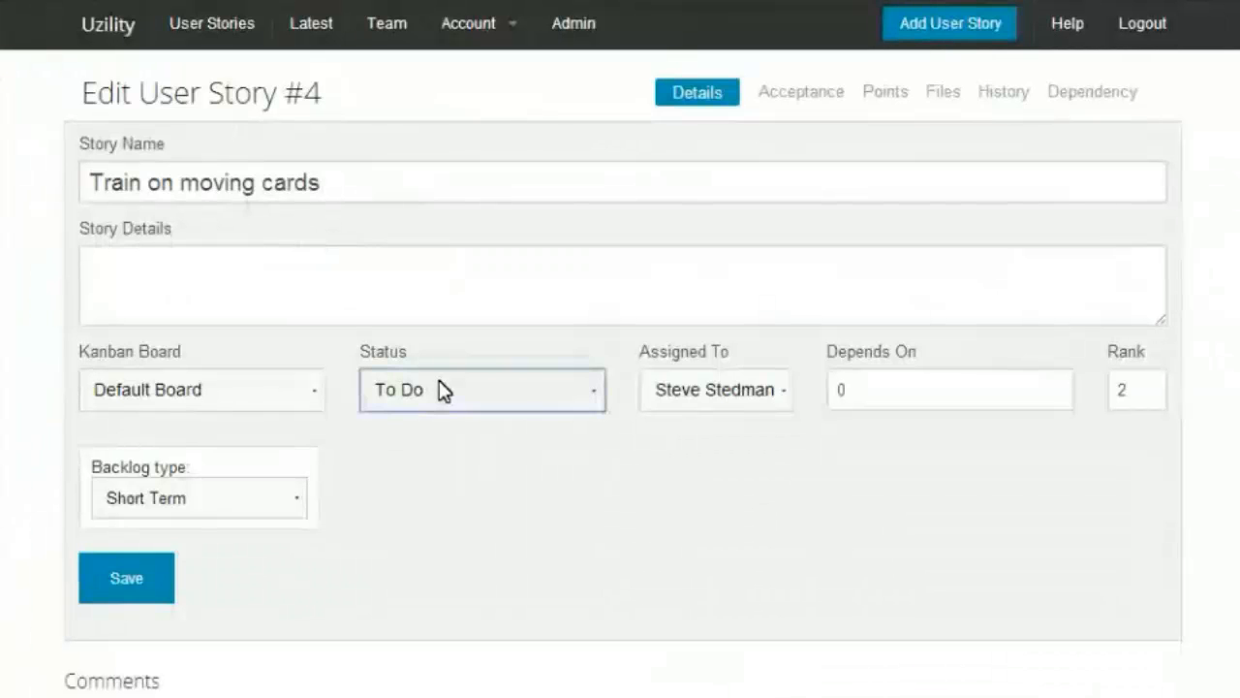
pyautogui.click(448, 464)
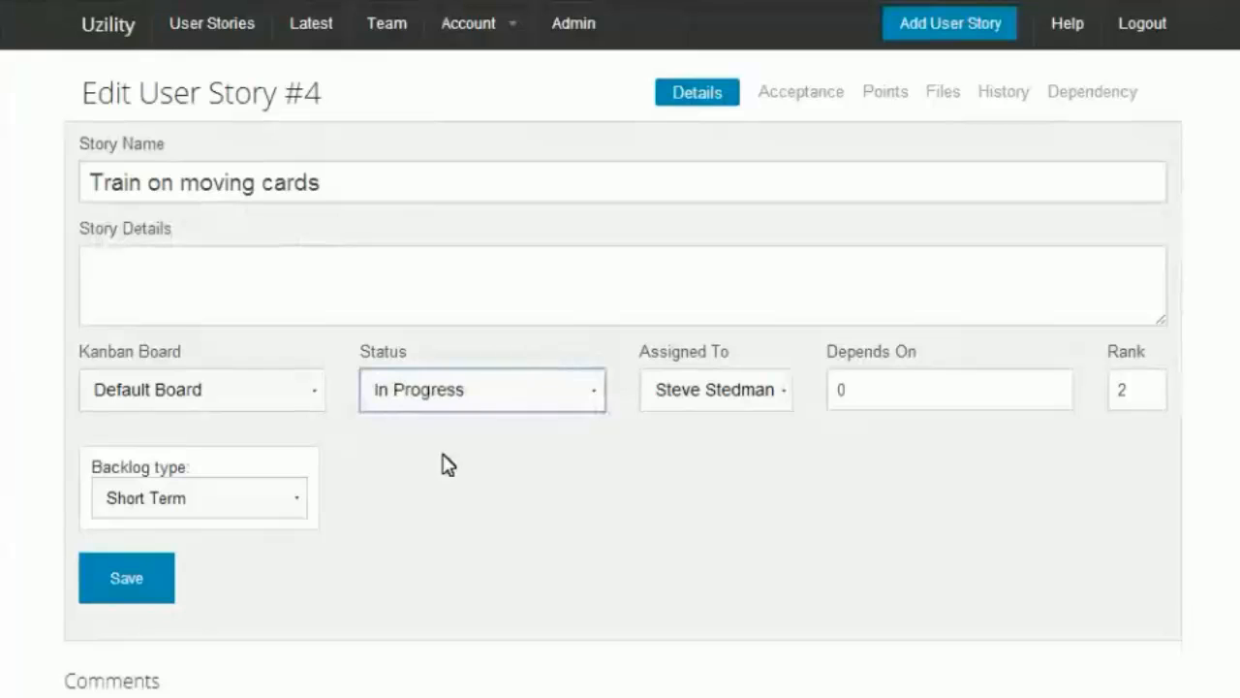
pyautogui.click(116, 586)
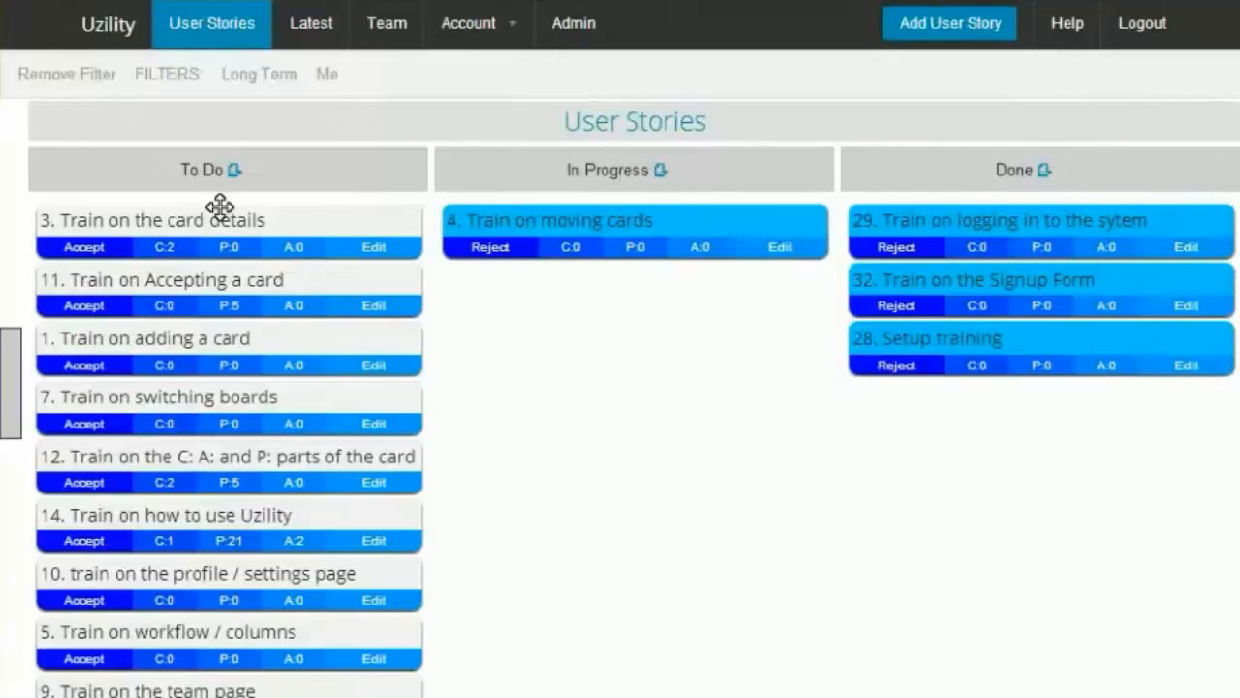
# Step: Move the "Train on Accepting a card" card into In Progress, placing it below "Train on moving cards"
pyautogui.moveTo(138, 281); pyautogui.dragTo(576, 221)
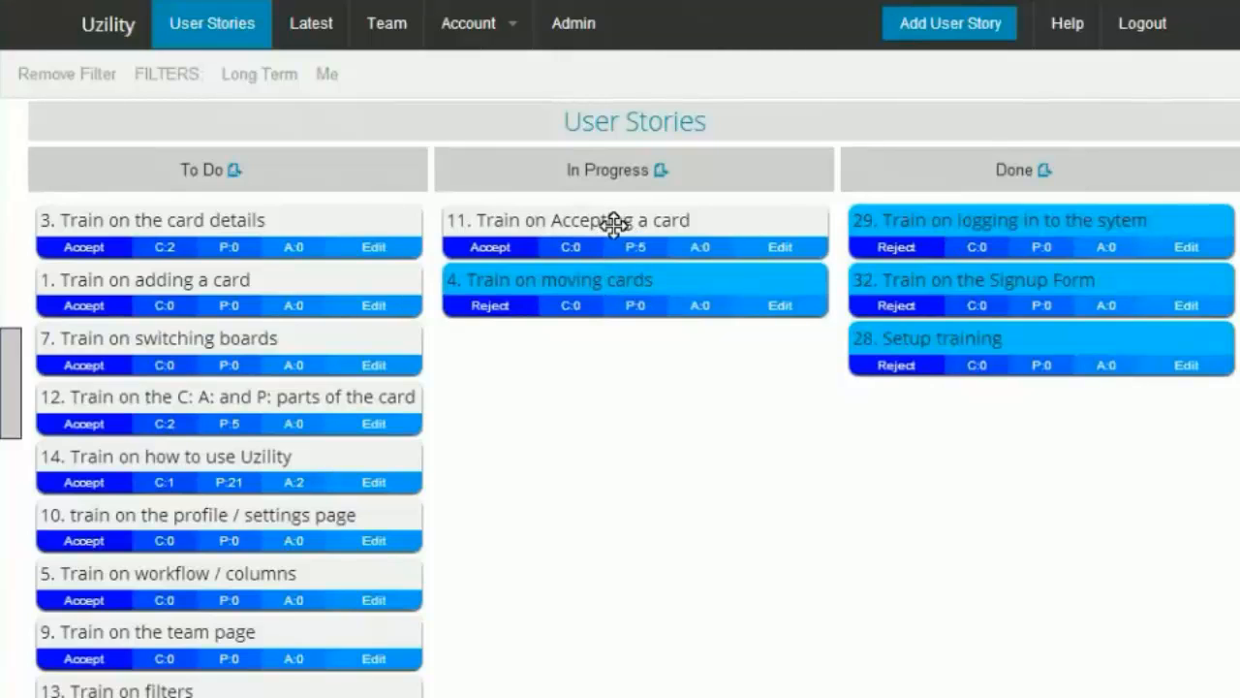
pyautogui.moveTo(613, 221); pyautogui.dragTo(637, 277)
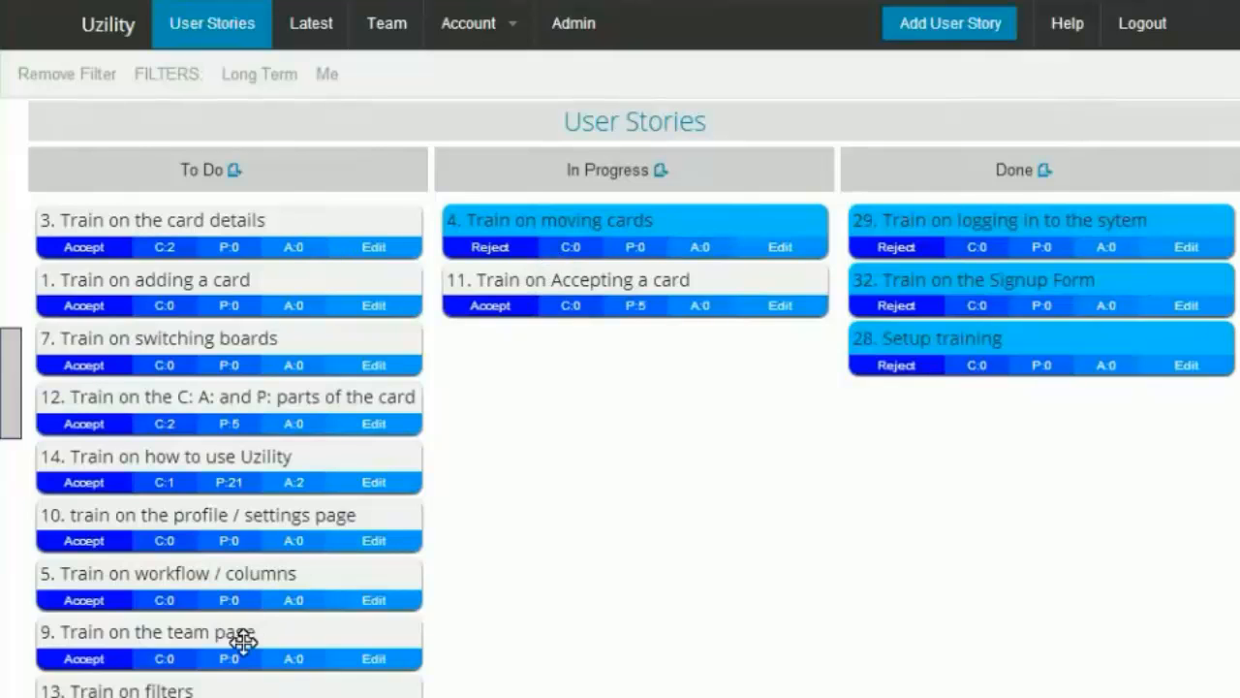
pyautogui.moveTo(242, 642)
pyautogui.mouseDown()
pyautogui.moveTo(274, 363)
pyautogui.moveTo(268, 243)
pyautogui.moveTo(243, 210)
pyautogui.moveTo(232, 224)
pyautogui.moveTo(252, 612)
pyautogui.moveTo(244, 580)
pyautogui.moveTo(235, 692)
pyautogui.moveTo(235, 634)
pyautogui.mouseUp()
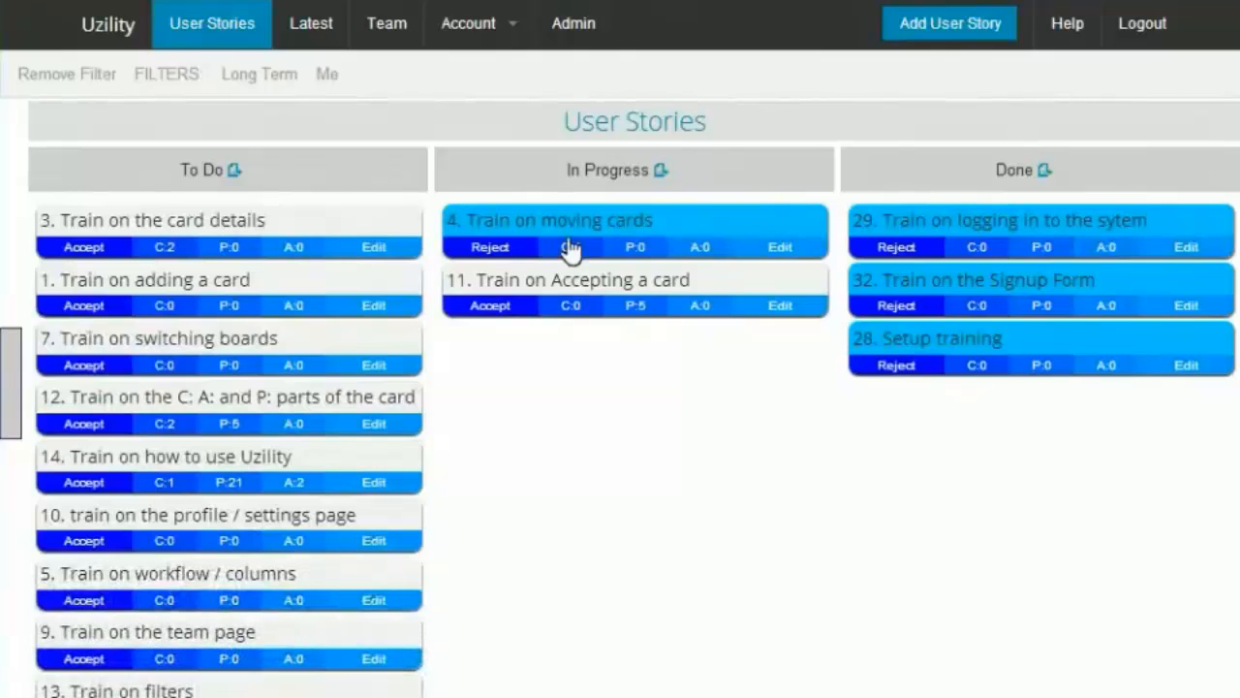
# Step: Move "Train on moving cards" to Done, and "Train on the card details" and "Train on adding a card" to In Progress
pyautogui.moveTo(585, 219); pyautogui.dragTo(983, 222)
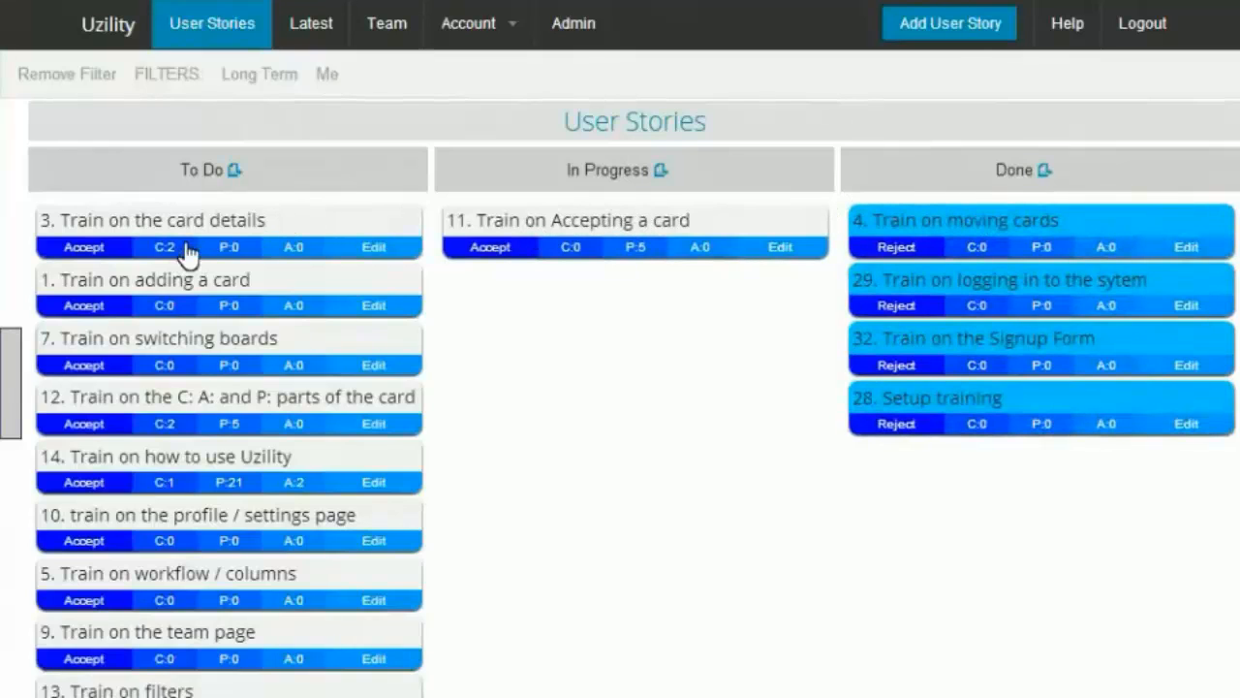
pyautogui.moveTo(146, 213); pyautogui.dragTo(542, 320)
pyautogui.moveTo(174, 213); pyautogui.dragTo(590, 363)
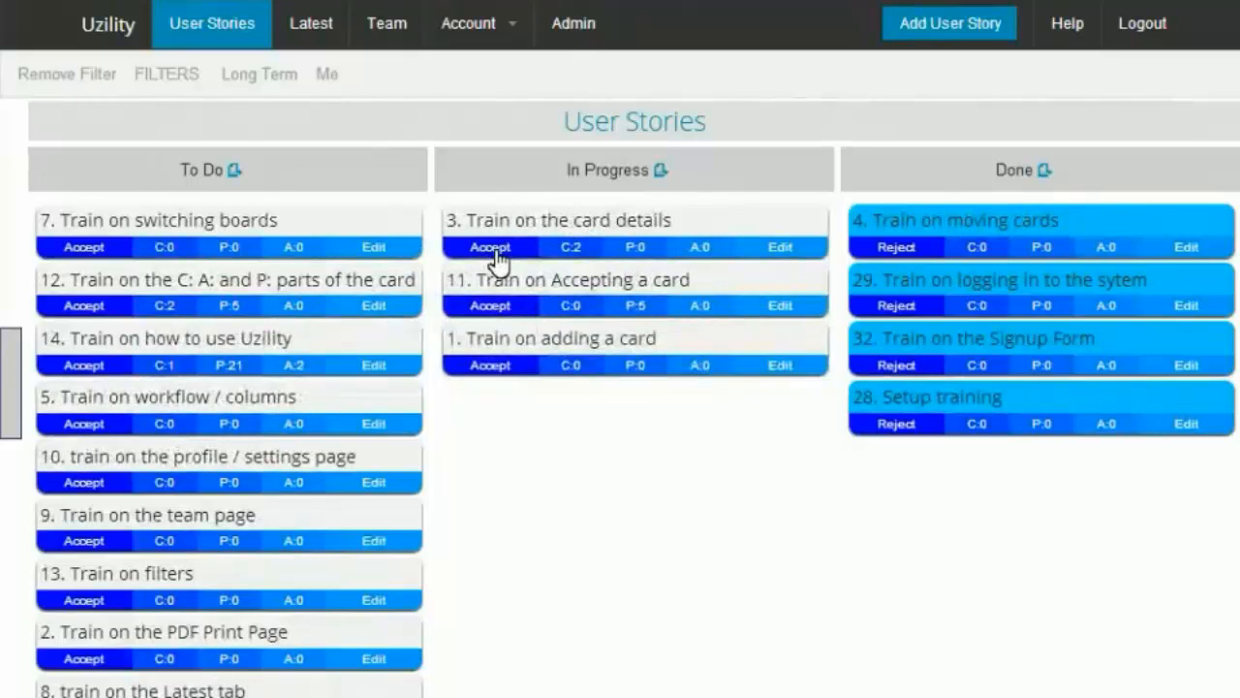
# Step: Accept the "Train on the card details" card in the In Progress column
pyautogui.click(494, 253)
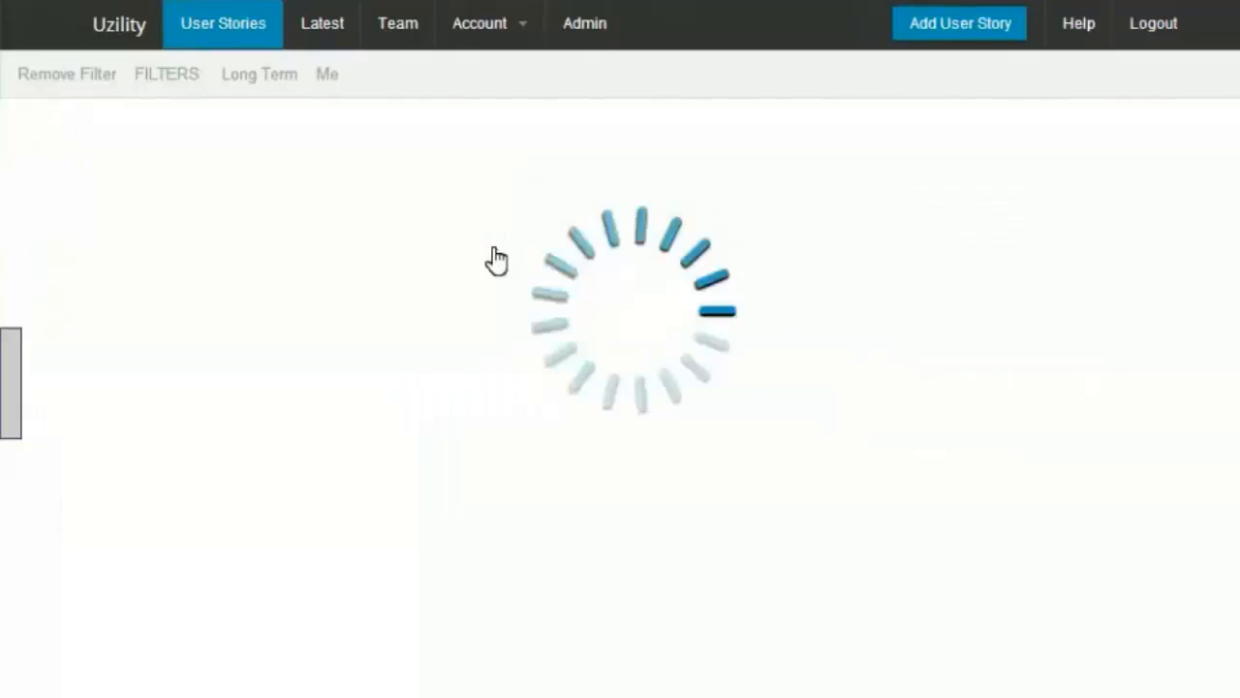
pyautogui.moveTo(647, 265)
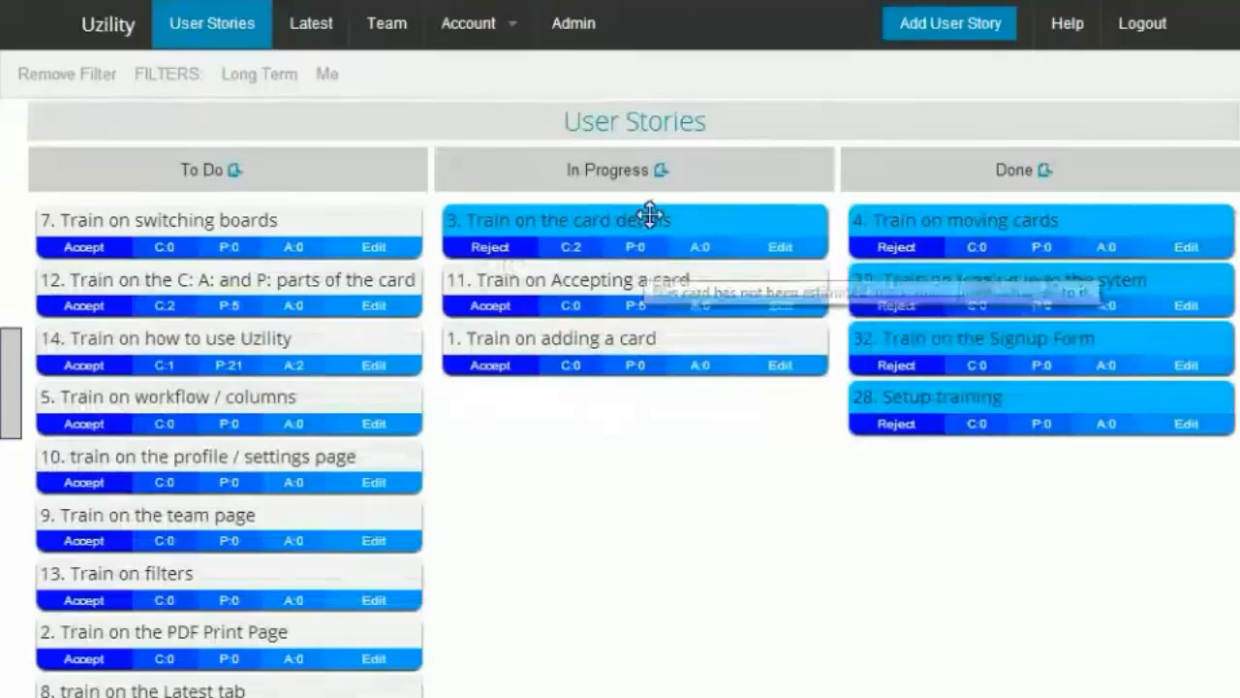
pyautogui.moveTo(603, 266)
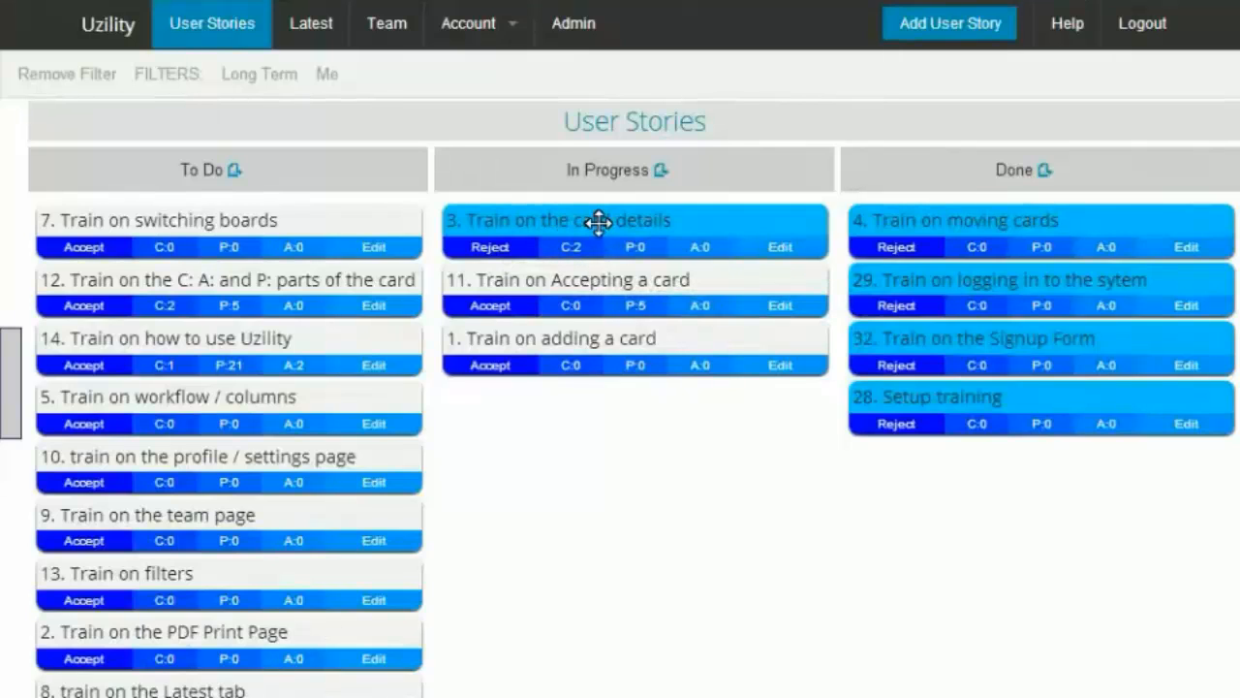
# Step: Open the "Train on the card details" story and look through its Assigned To options before returning to the board
pyautogui.click(598, 222)
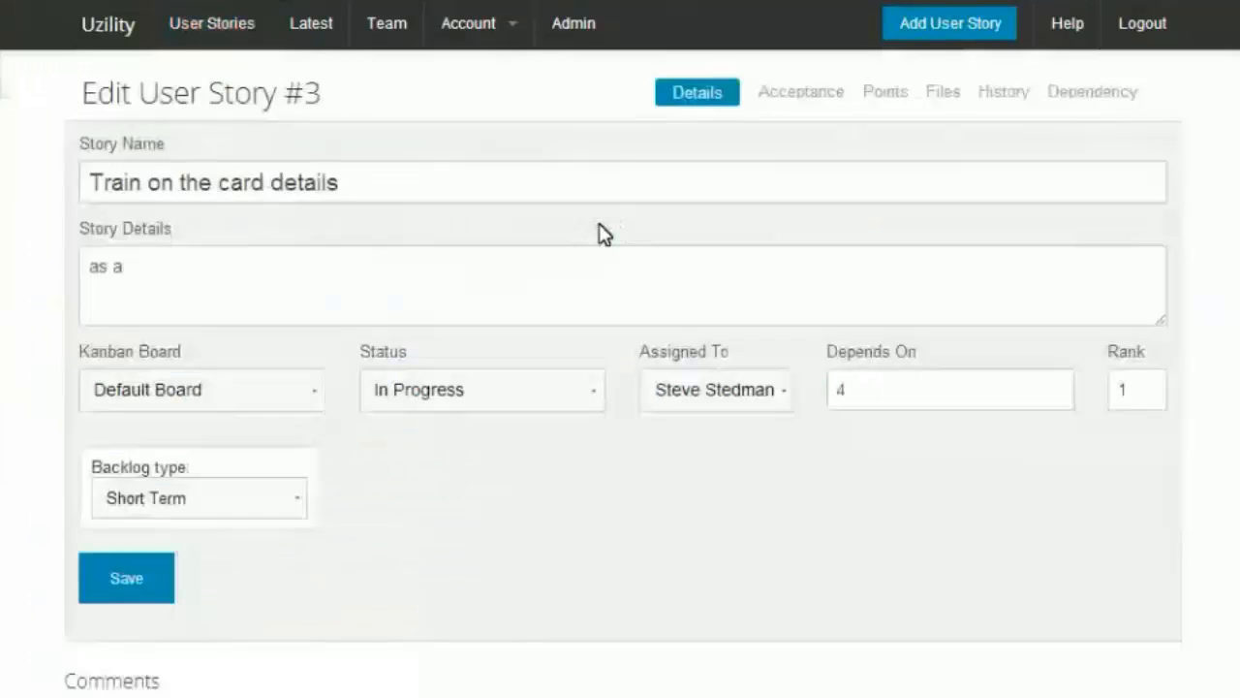
pyautogui.click(727, 404)
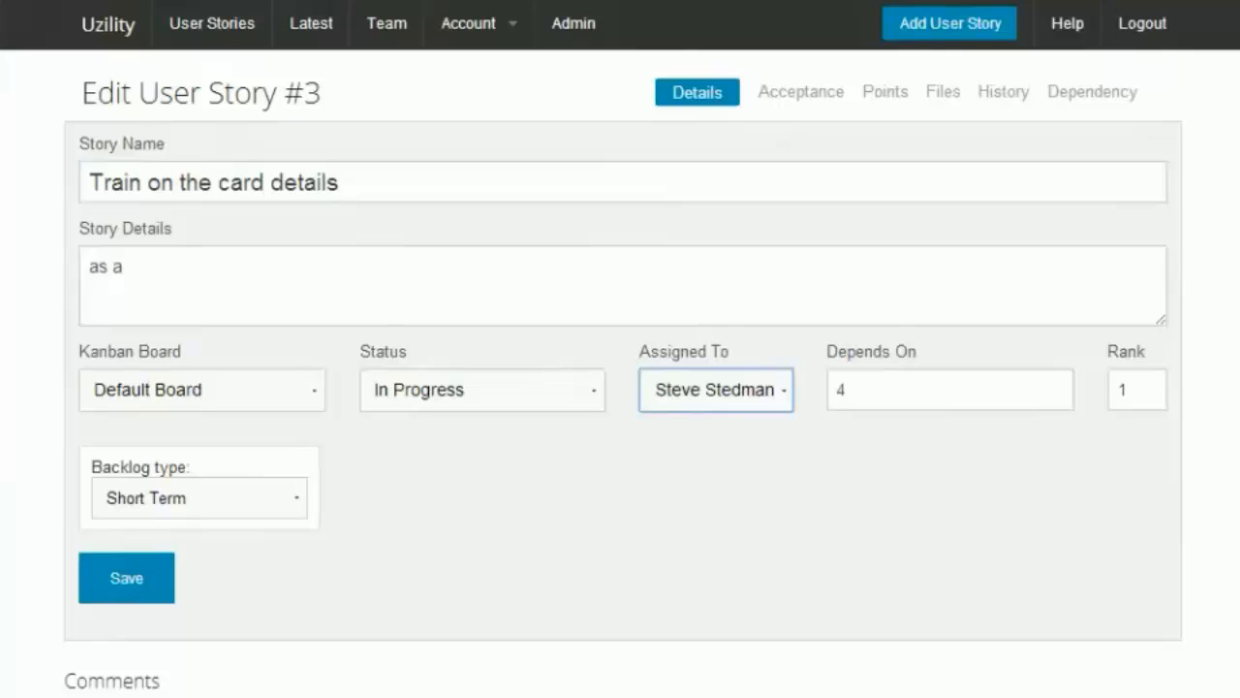
pyautogui.click(106, 27)
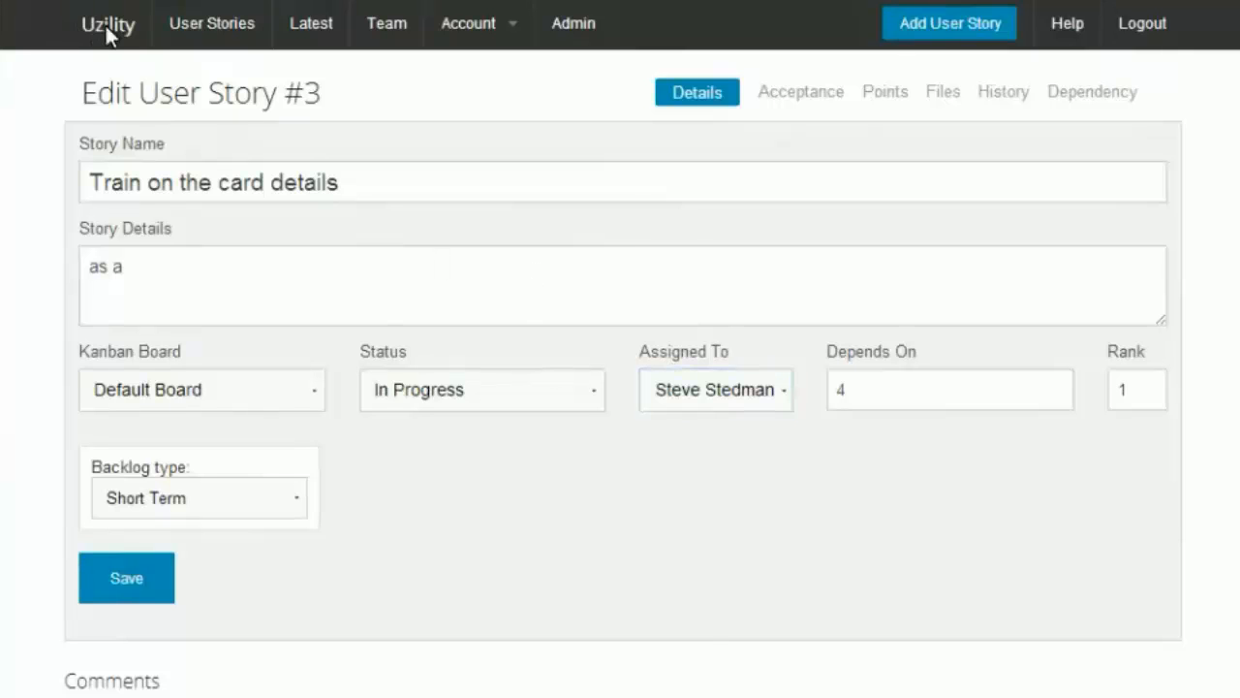
# Step: Accept the "Train on Accepting a card" card and move it into the Done column
pyautogui.moveTo(546, 269); pyautogui.dragTo(497, 260)
pyautogui.click(488, 248)
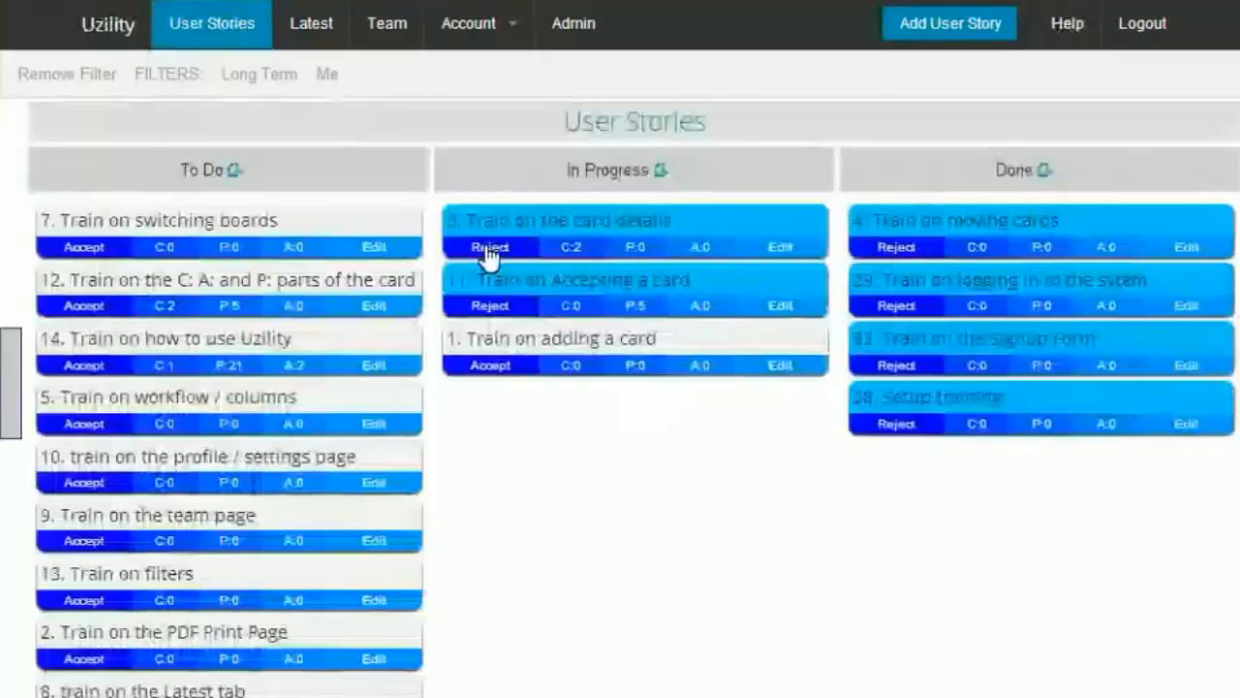
pyautogui.moveTo(526, 219); pyautogui.dragTo(861, 255)
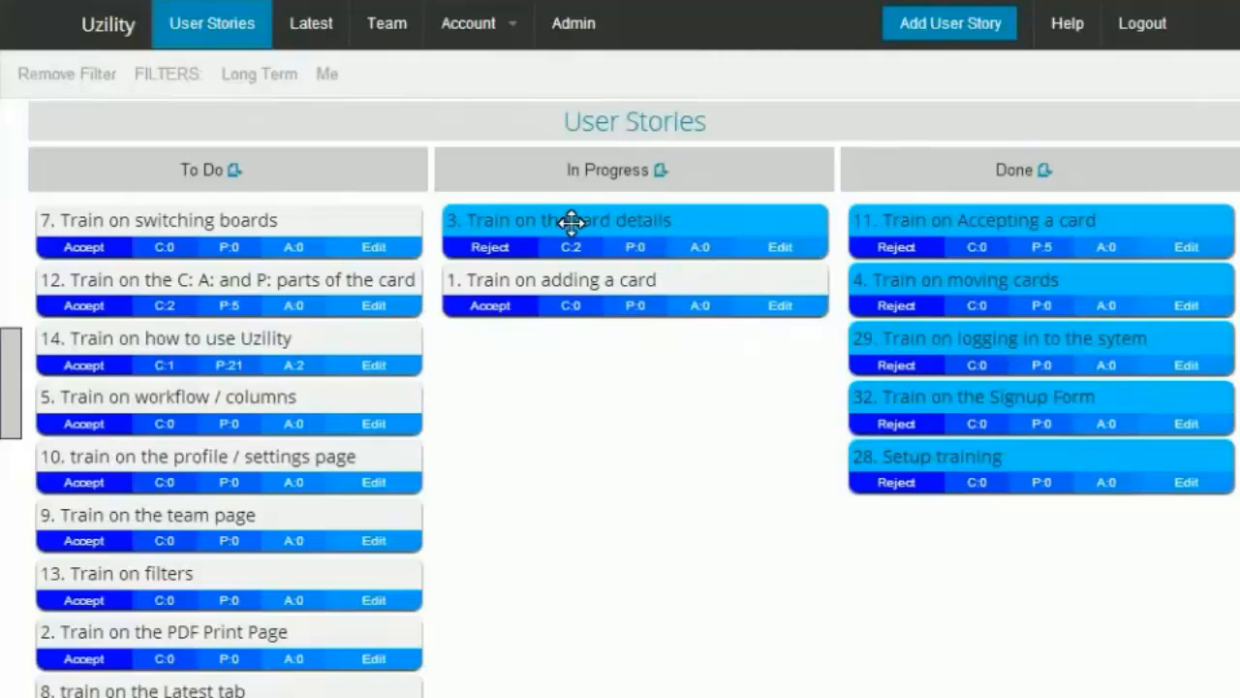
# Step: Open the "Train on the card details" story and set its details to "As a user of the system I need ... so that ..."
pyautogui.click(572, 222)
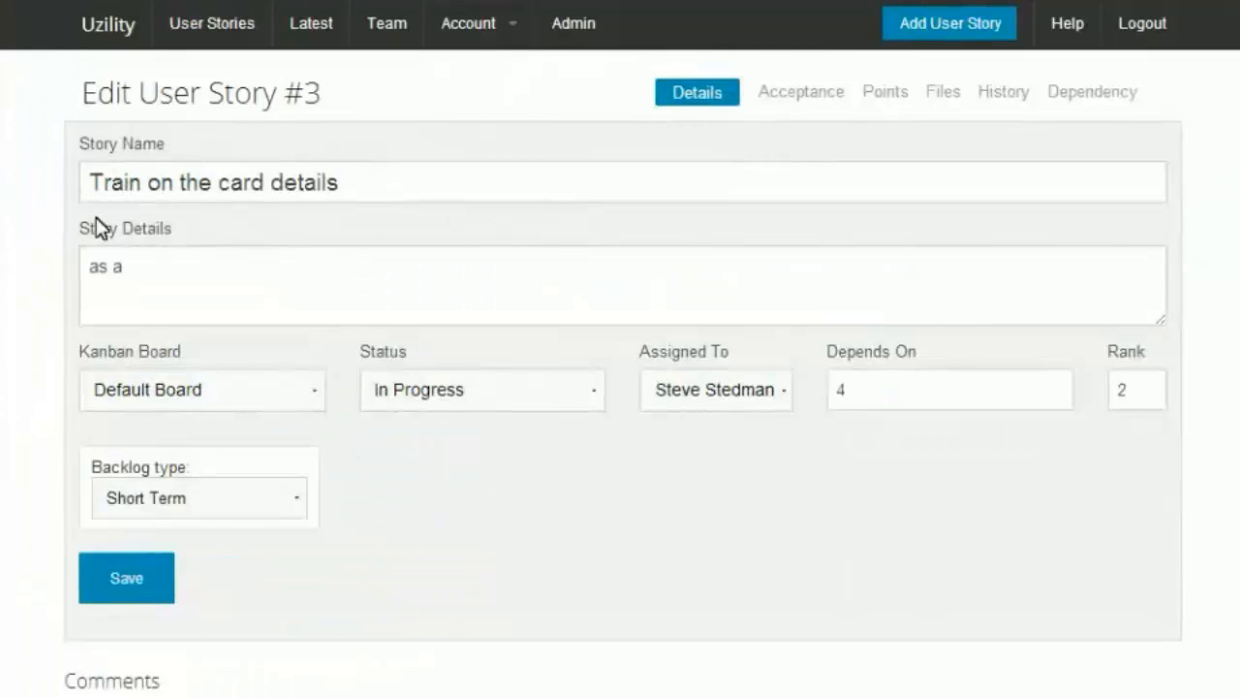
pyautogui.moveTo(160, 266); pyautogui.dragTo(86, 267)
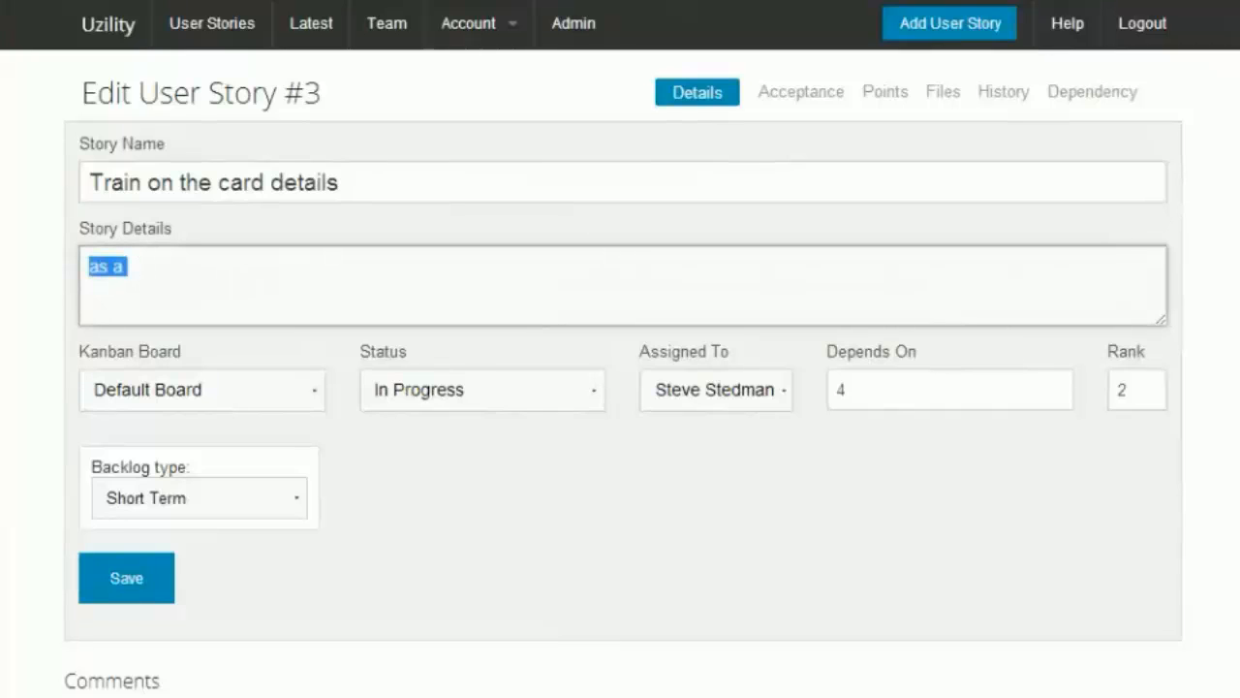
pyautogui.write('As a')
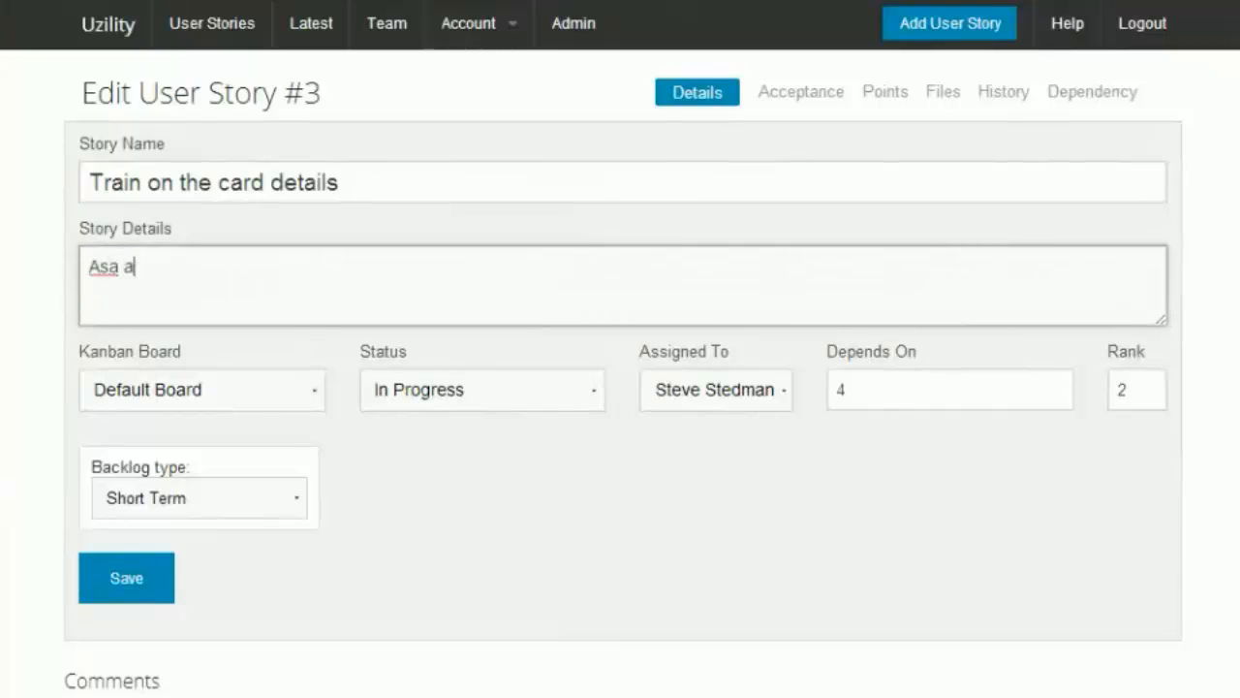
pyautogui.press('BackSpace')
pyautogui.press('BackSpace')
pyautogui.write('a user of the s')
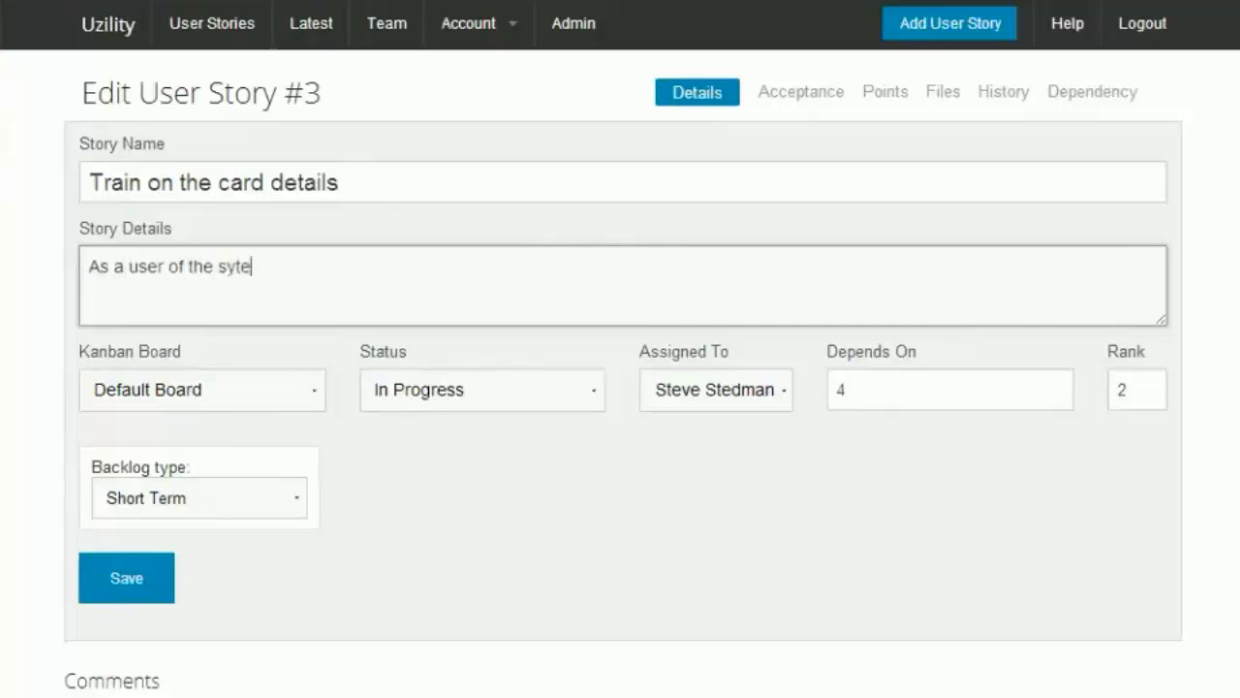
pyautogui.write('ystem I need')
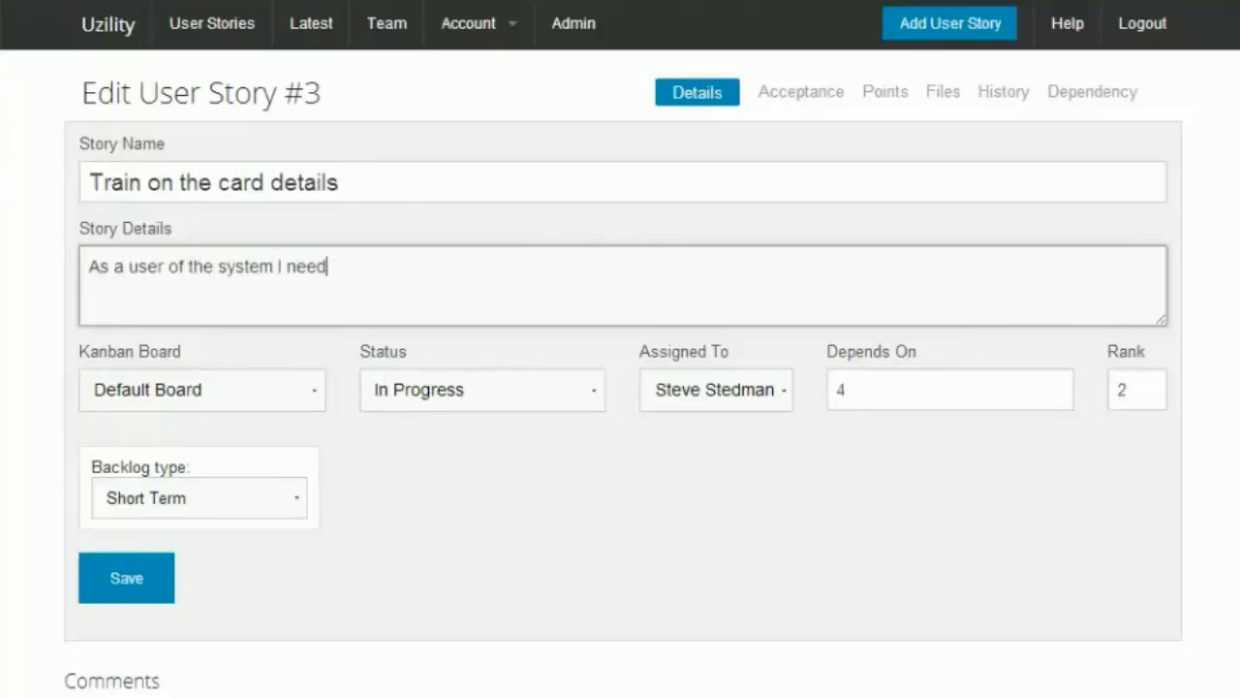
pyautogui.write(' ... so that...')
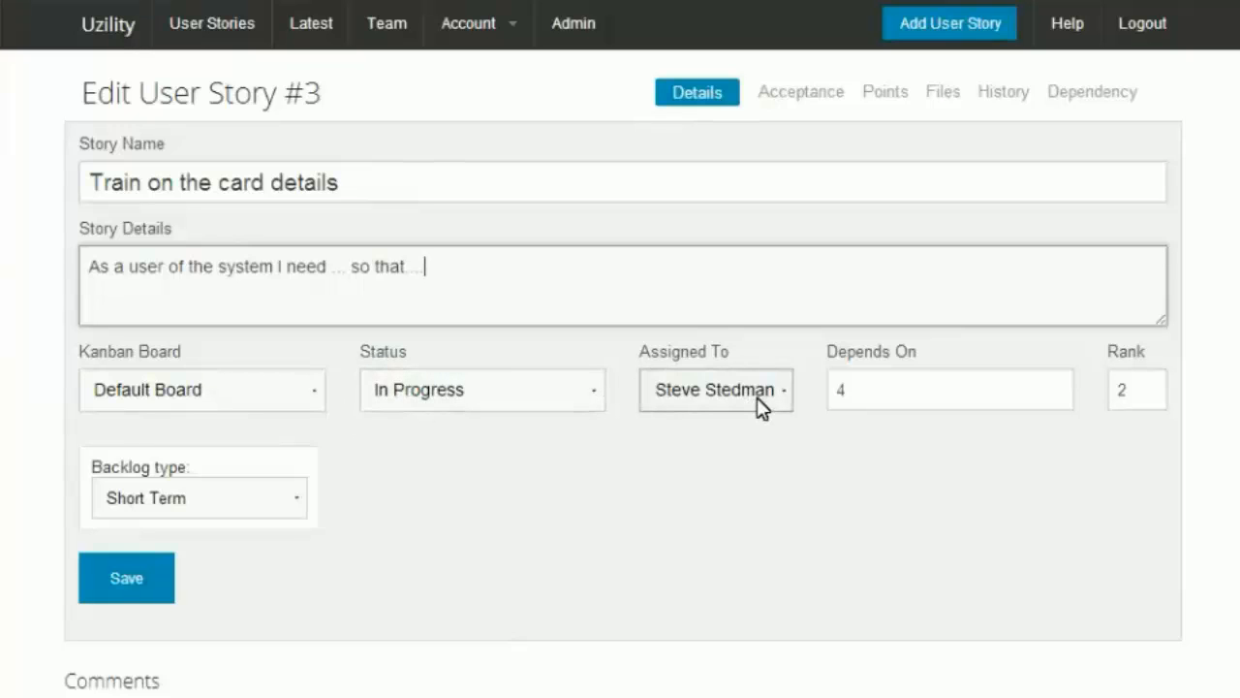
# Step: Set the story's backlog type to Right now
pyautogui.click(870, 404)
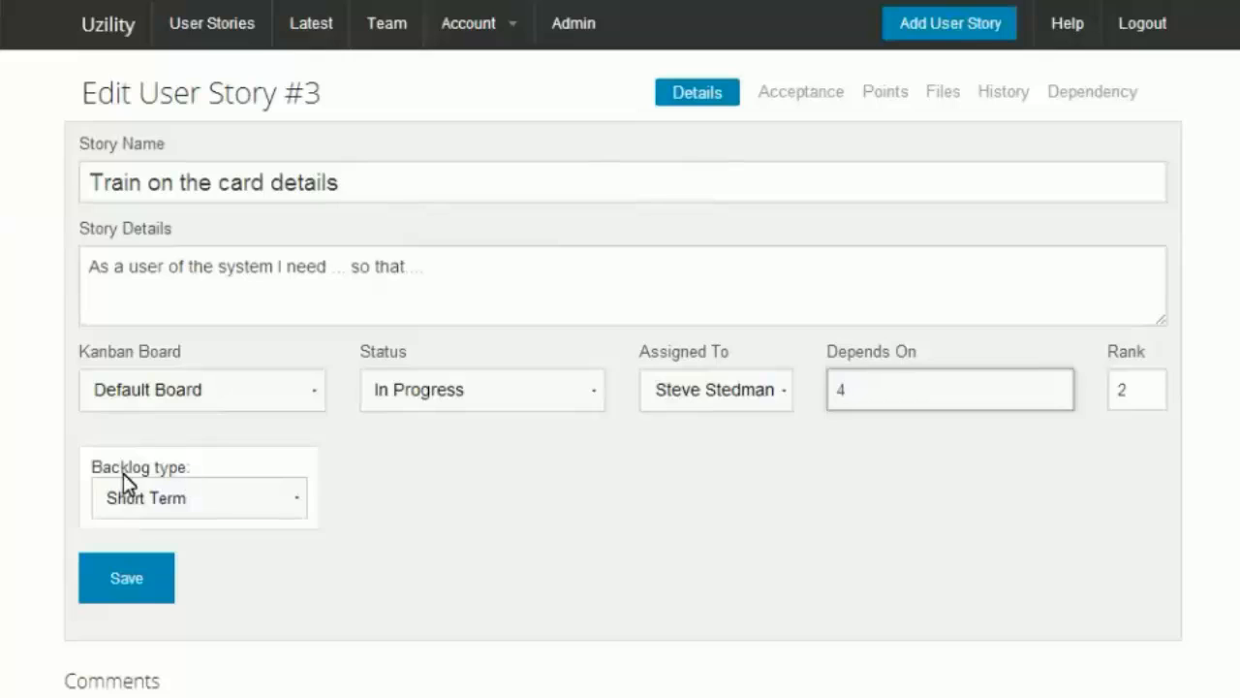
pyautogui.click(163, 489)
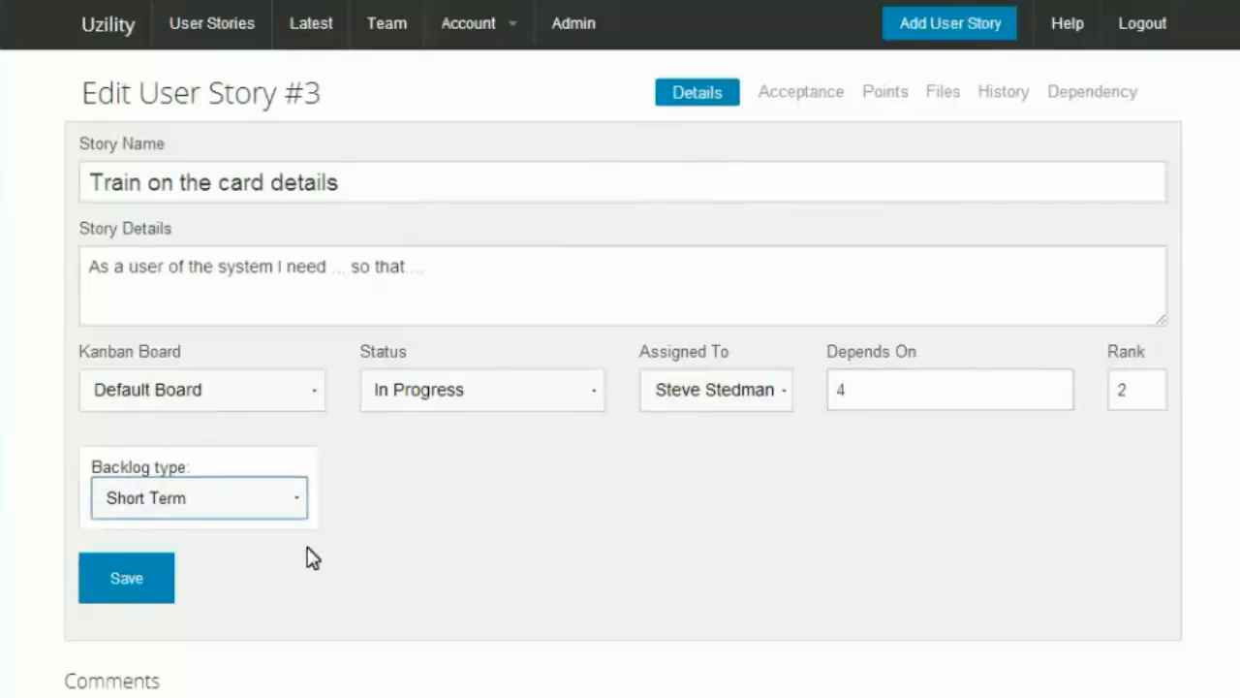
pyautogui.click(194, 531)
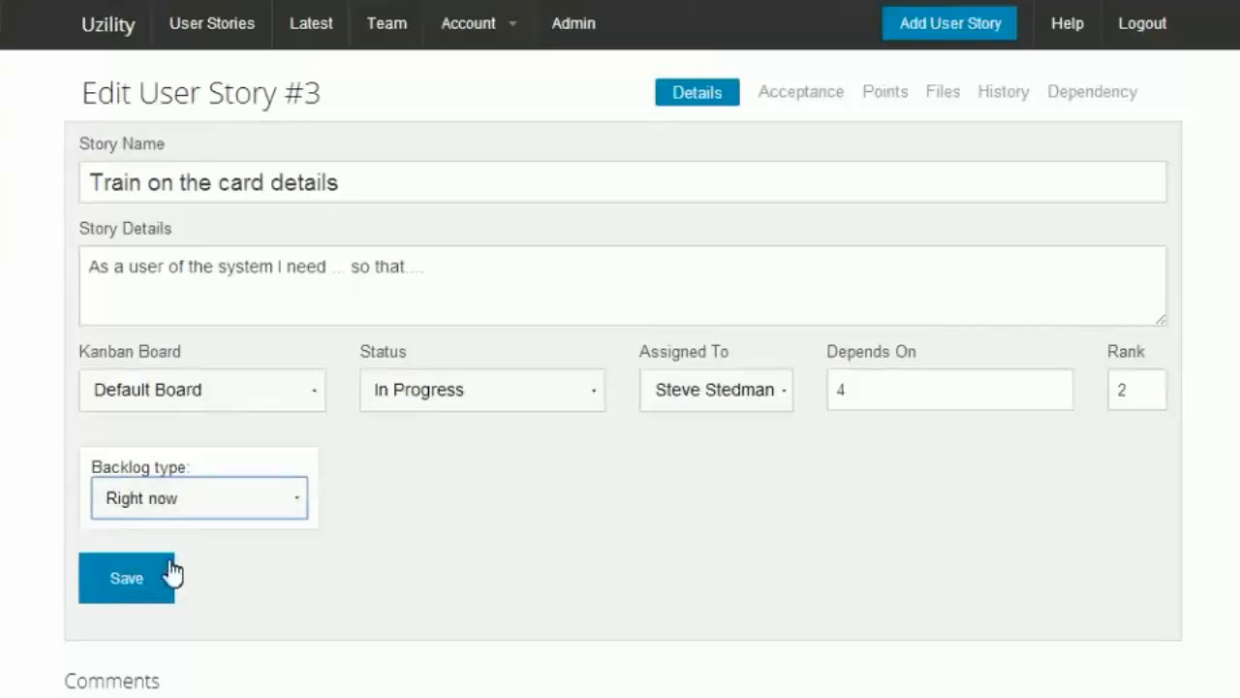
# Step: Add the acceptance criterion "Verify that users can click the login button" to the story and keep the dialog open for another
pyautogui.click(791, 101)
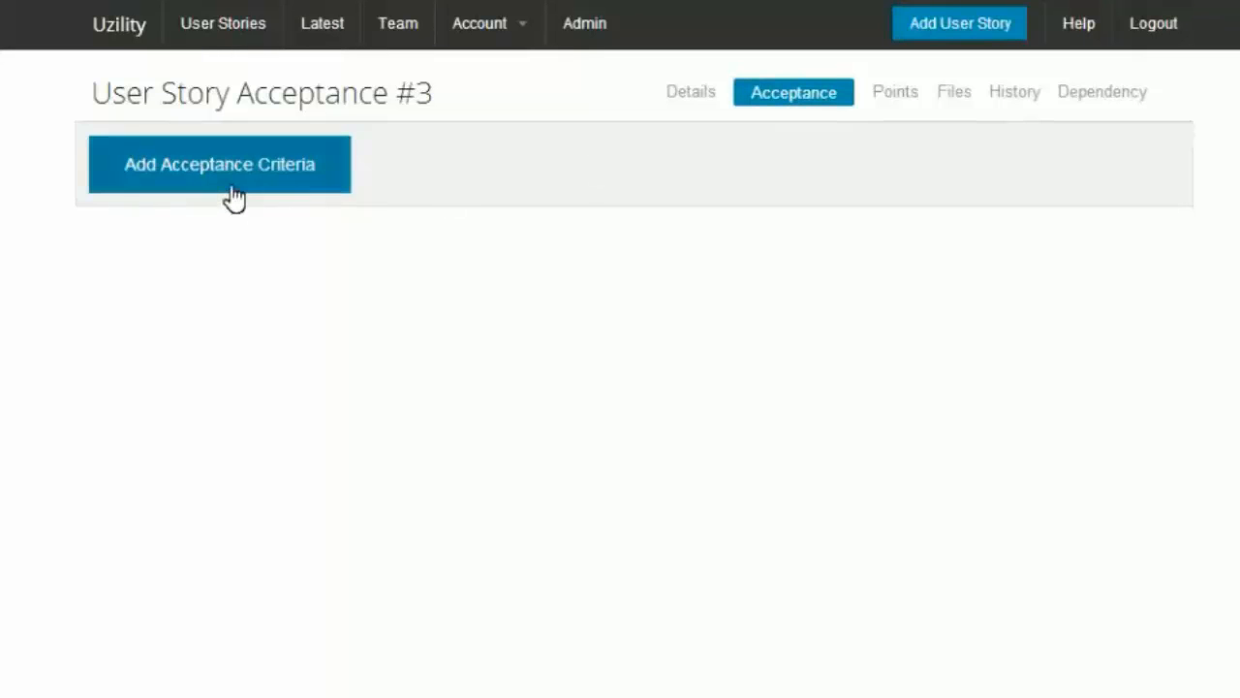
pyautogui.click(245, 184)
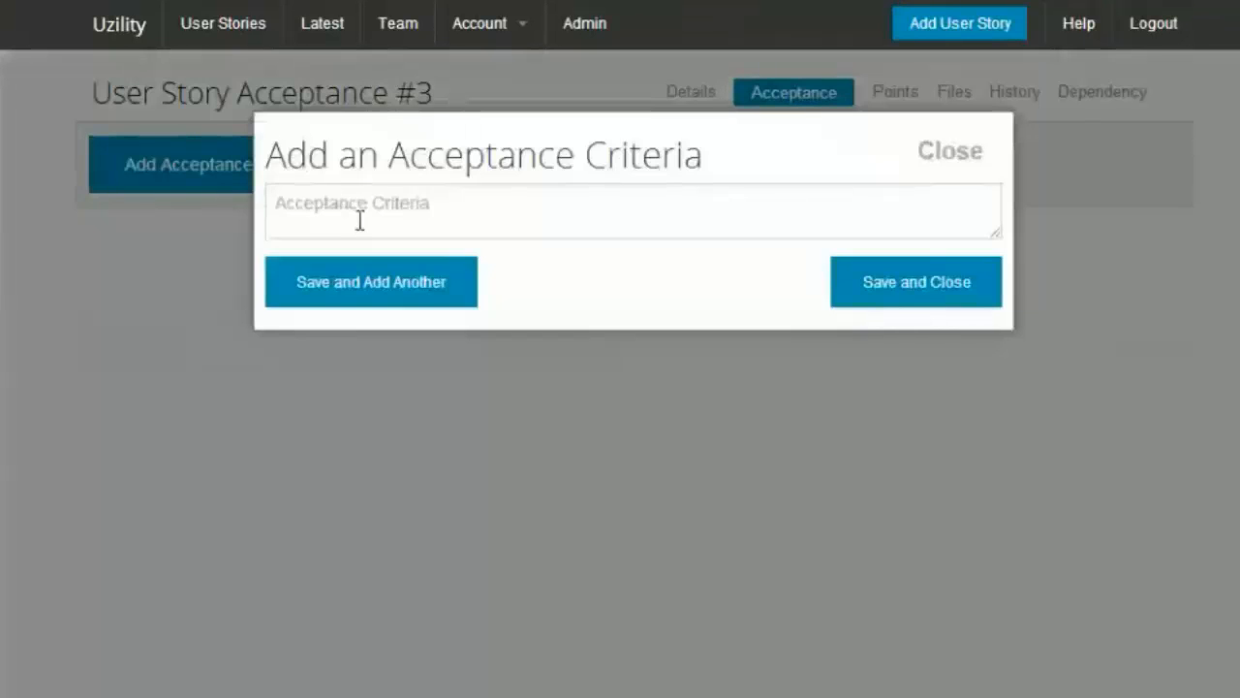
pyautogui.click(360, 218)
pyautogui.write('Verif')
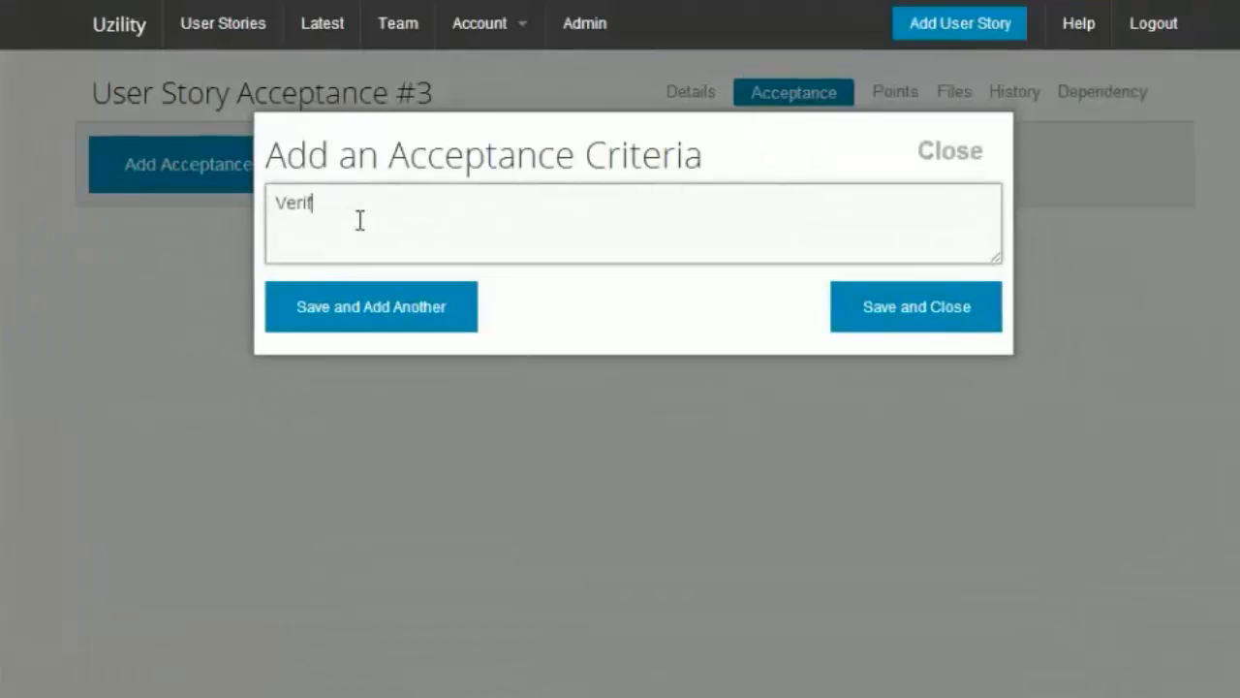
pyautogui.write('y that users can click the login')
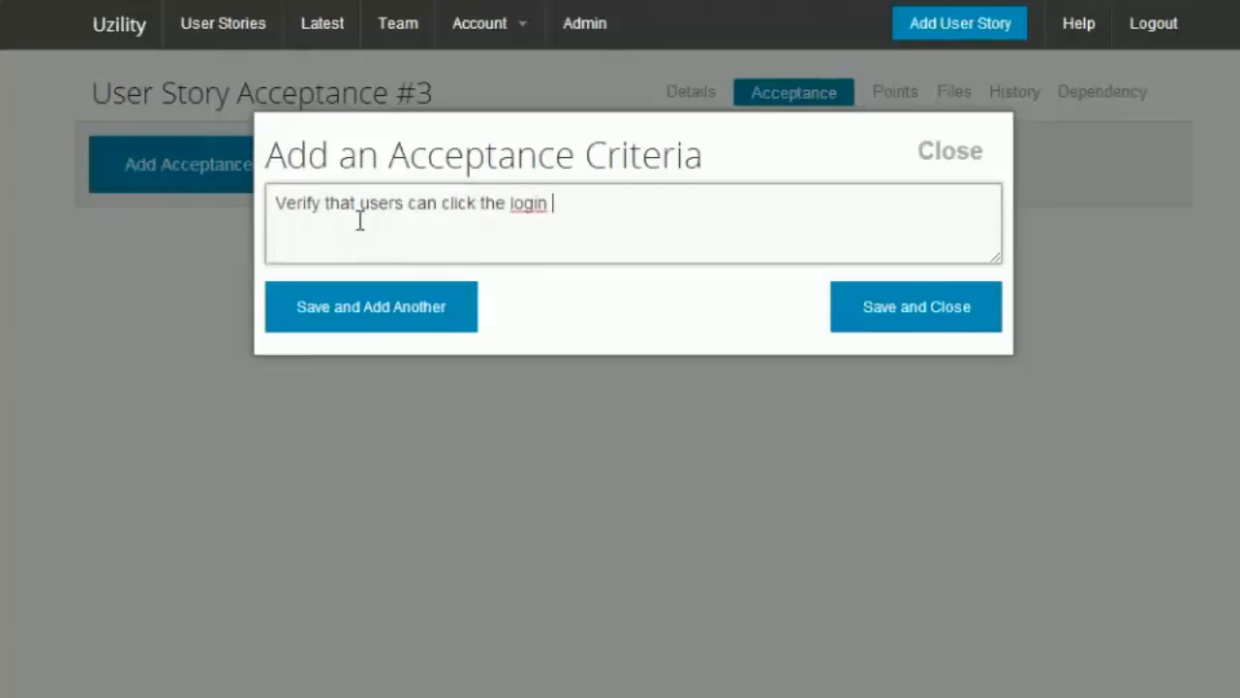
pyautogui.write(' button')
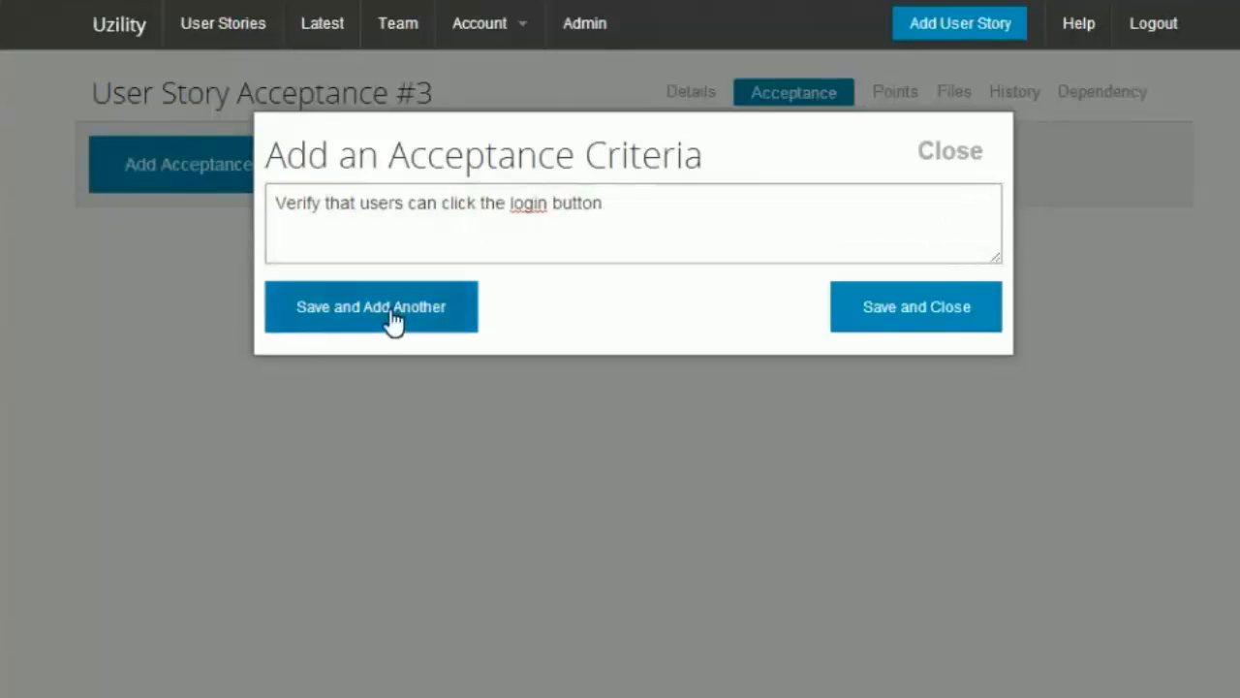
pyautogui.click(388, 318)
# Step: Add a second criterion "verify the logout button works." and move it to the top of the criteria list
pyautogui.click(396, 219)
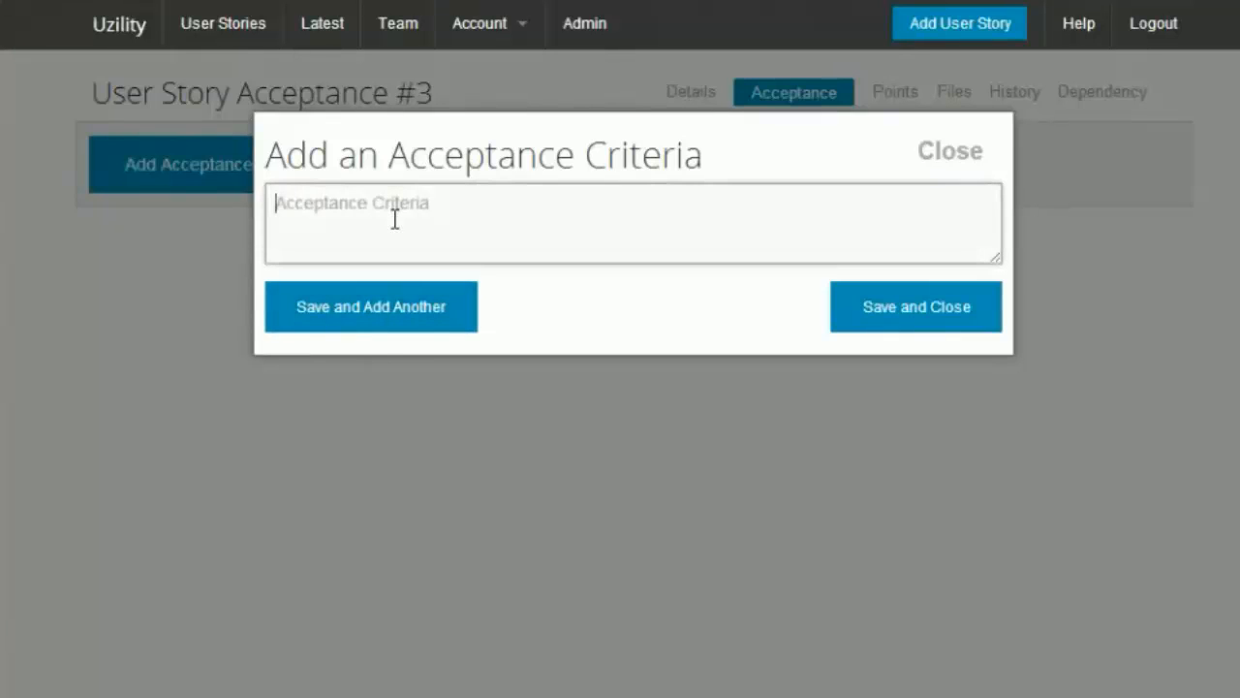
pyautogui.write('verify the logout')
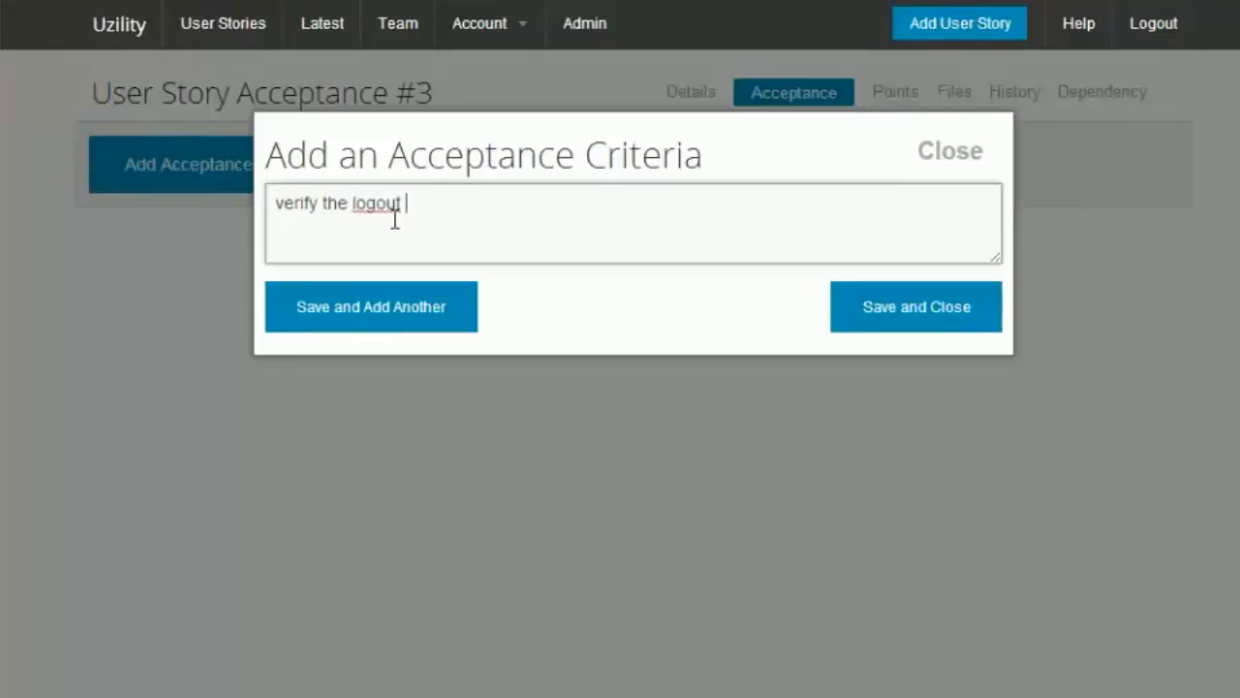
pyautogui.write(' button works.')
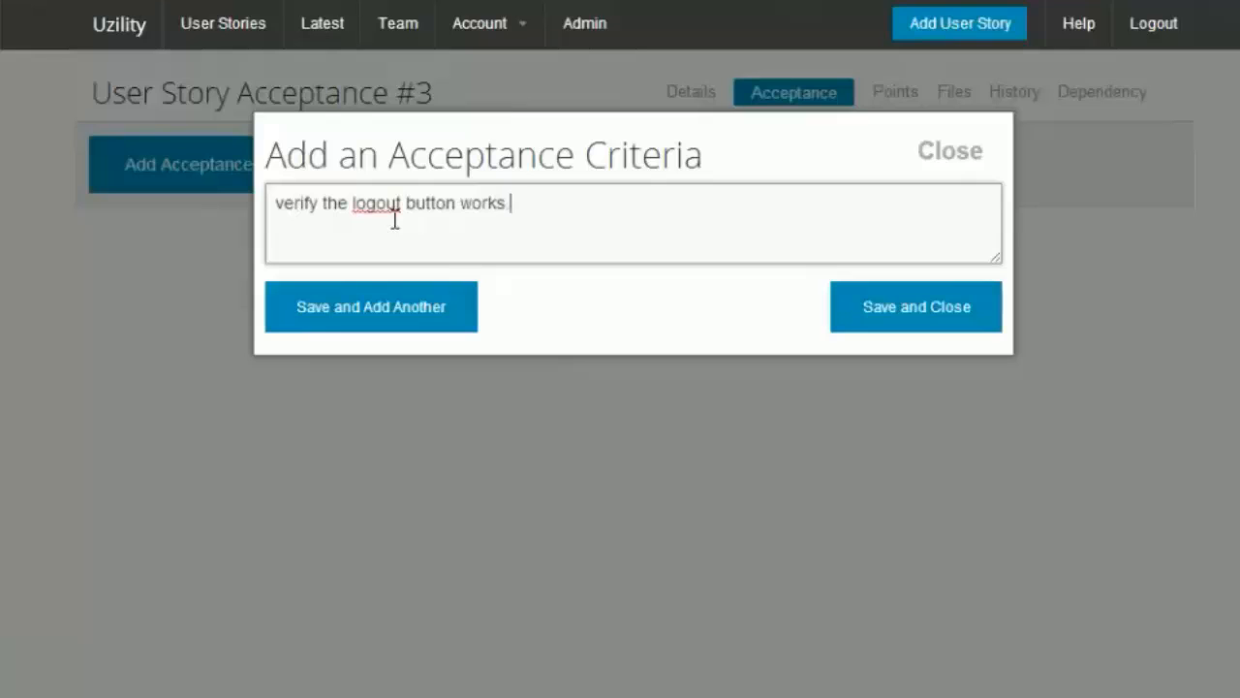
pyautogui.click(956, 300)
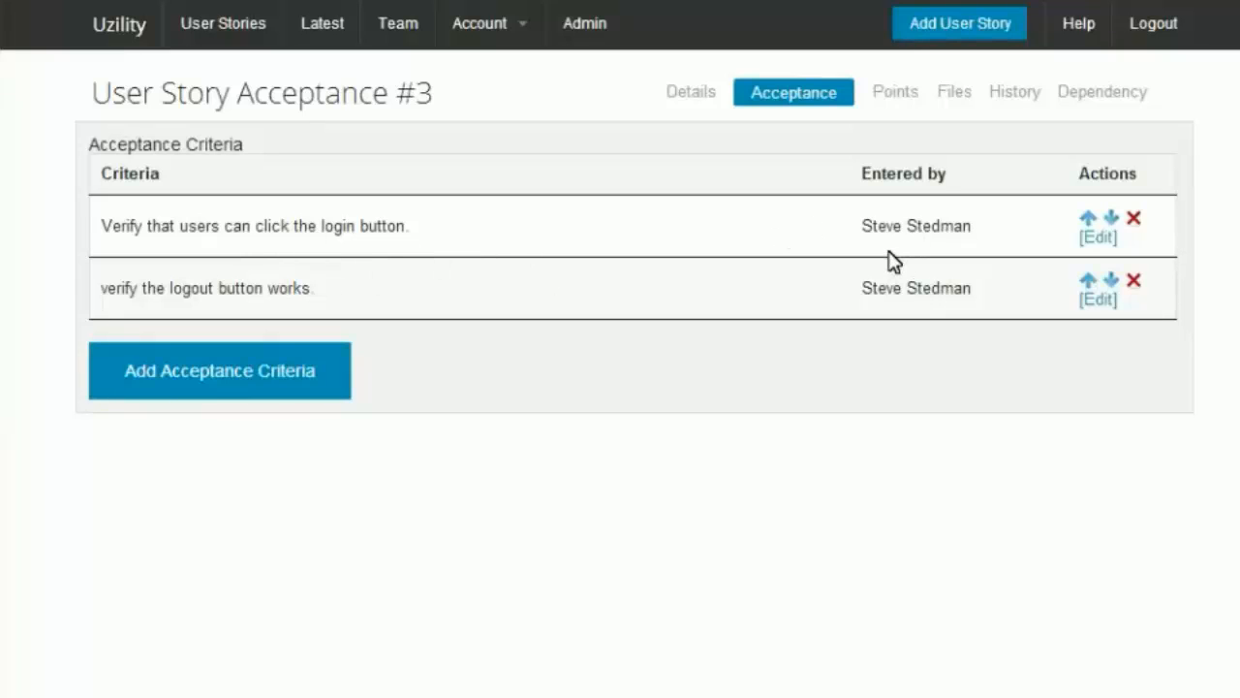
pyautogui.click(1089, 281)
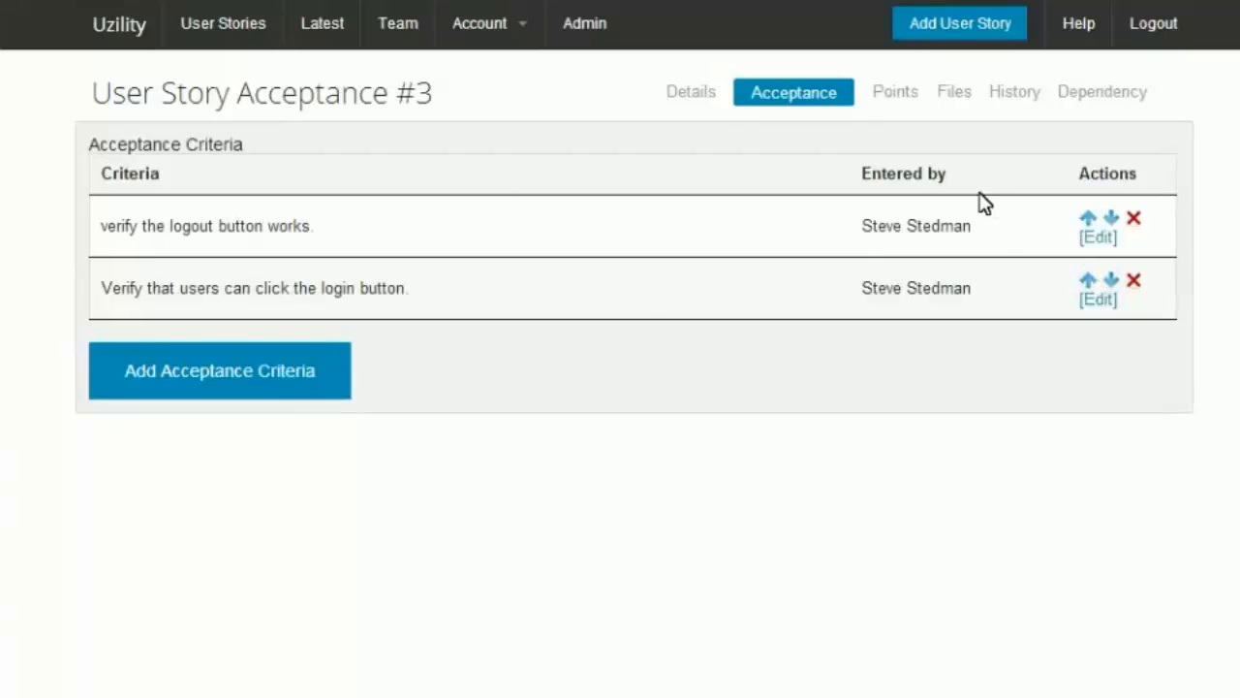
# Step: Set the story's estimated points to 13
pyautogui.click(900, 94)
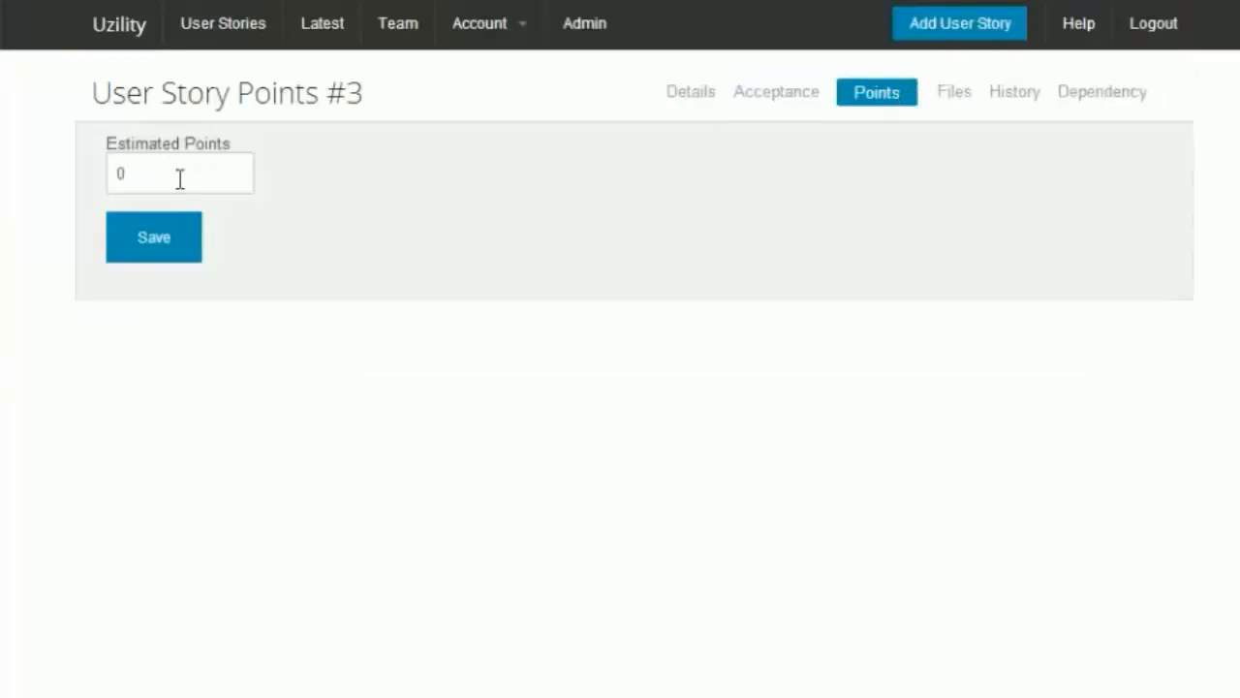
pyautogui.moveTo(184, 179); pyautogui.dragTo(38, 171)
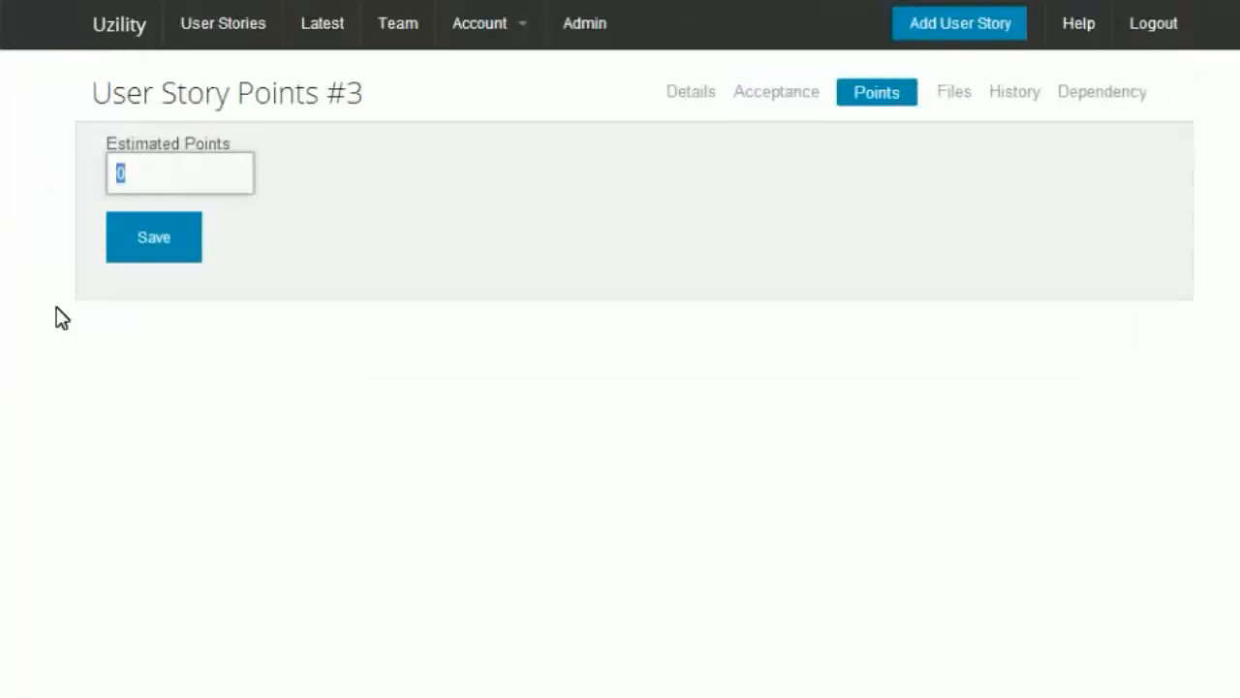
pyautogui.write('13')
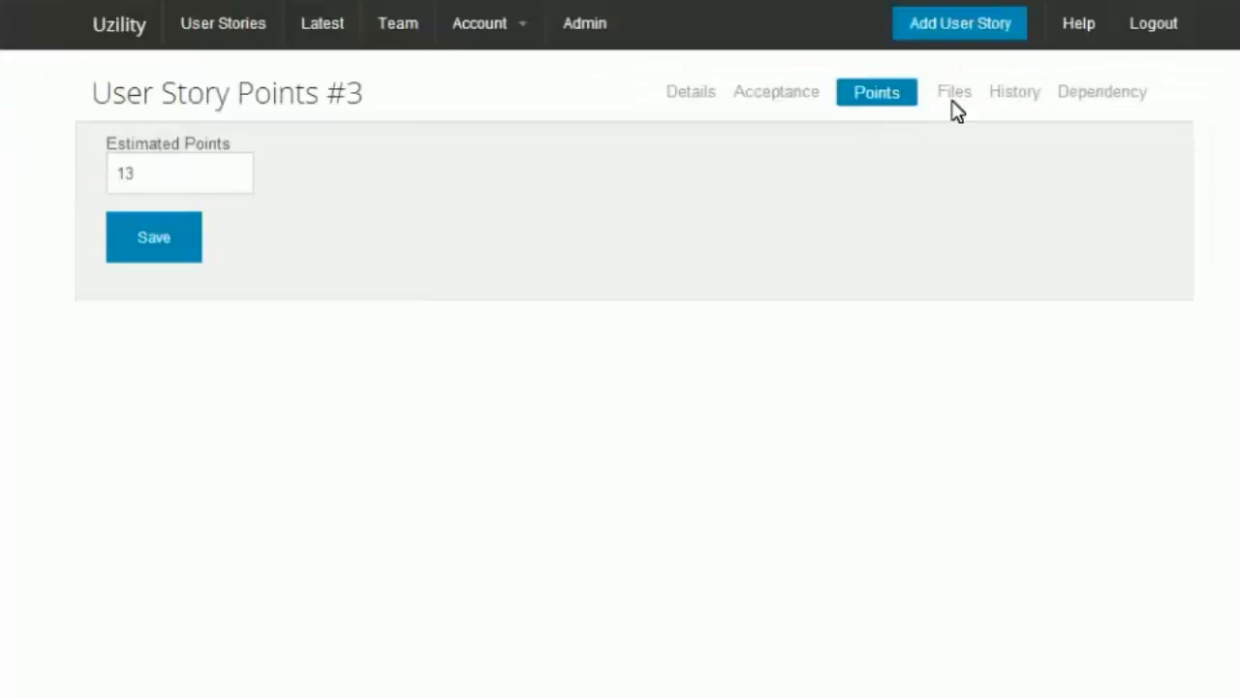
# Step: Attach the file FastFlexibleAgile3.png to the story
pyautogui.click(951, 104)
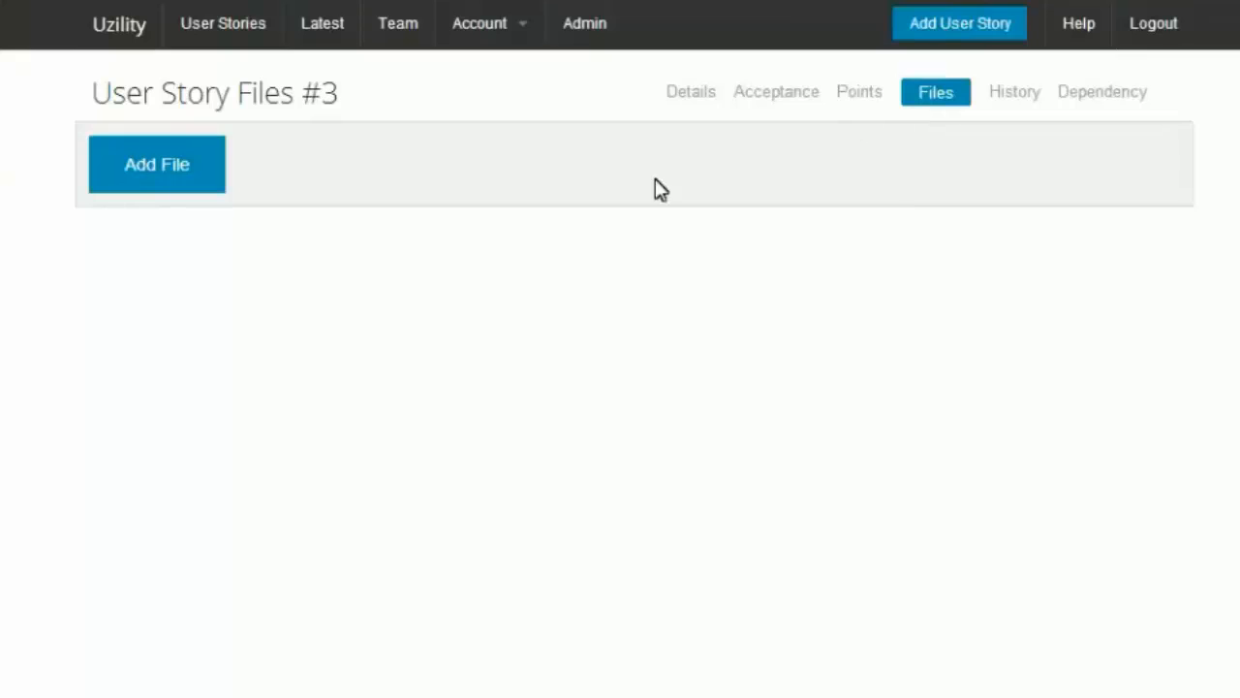
pyautogui.click(199, 184)
pyautogui.click(452, 224)
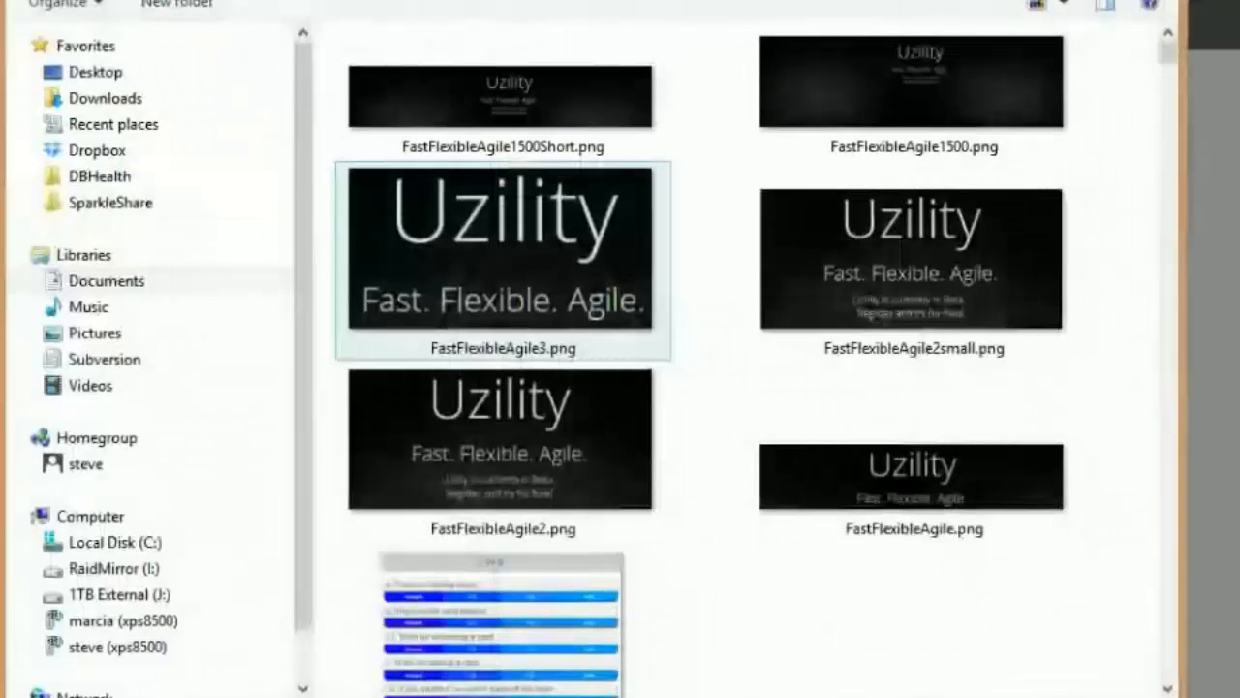
pyautogui.doubleClick(508, 249)
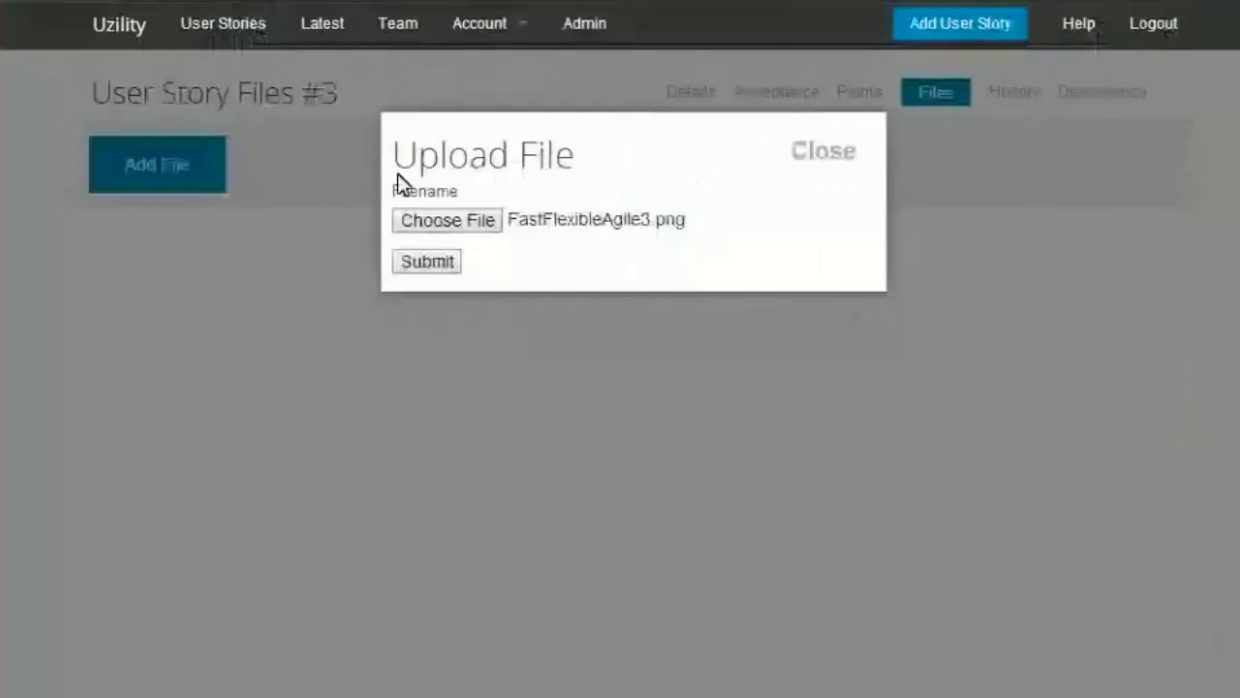
pyautogui.click(431, 263)
# Step: Attach the file TrainingList.png to the story as well
pyautogui.click(164, 564)
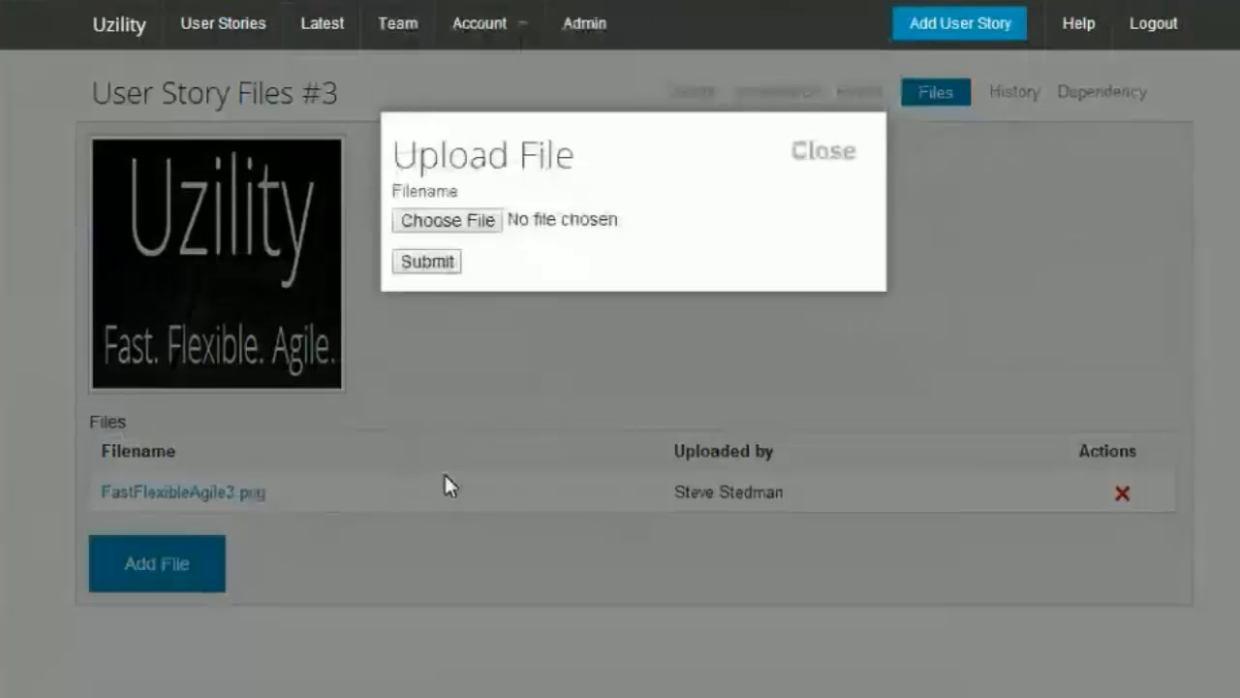
pyautogui.click(443, 225)
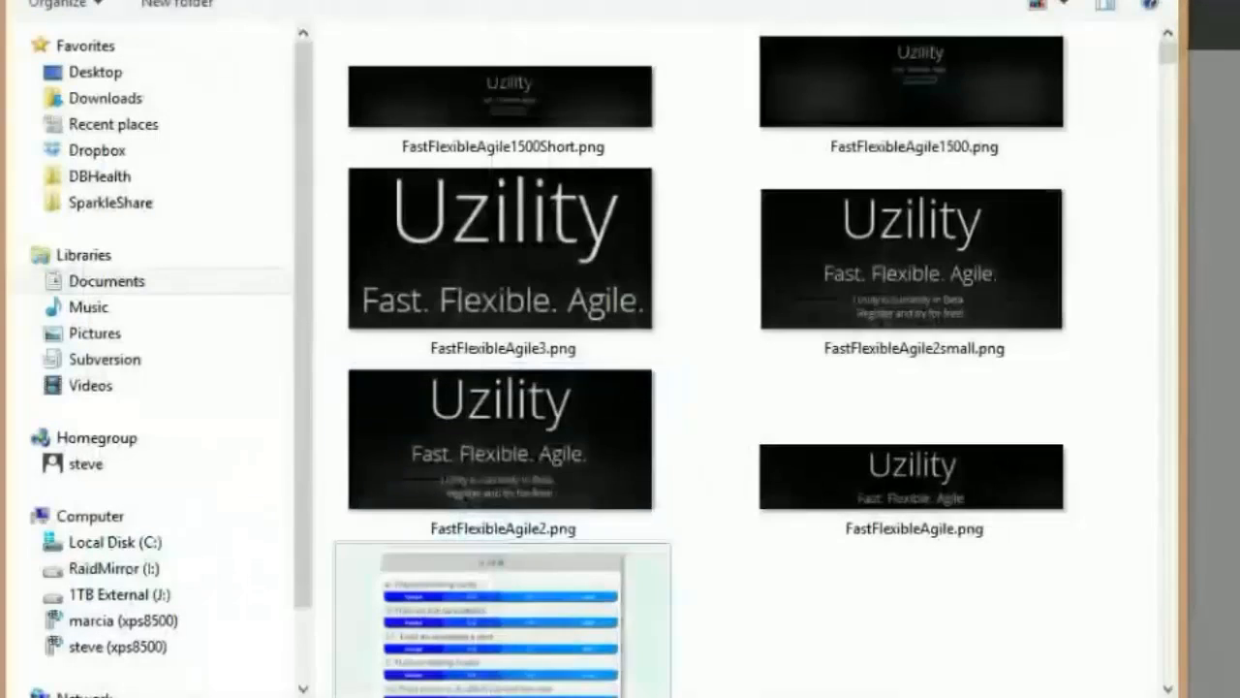
pyautogui.doubleClick(489, 620)
pyautogui.click(416, 267)
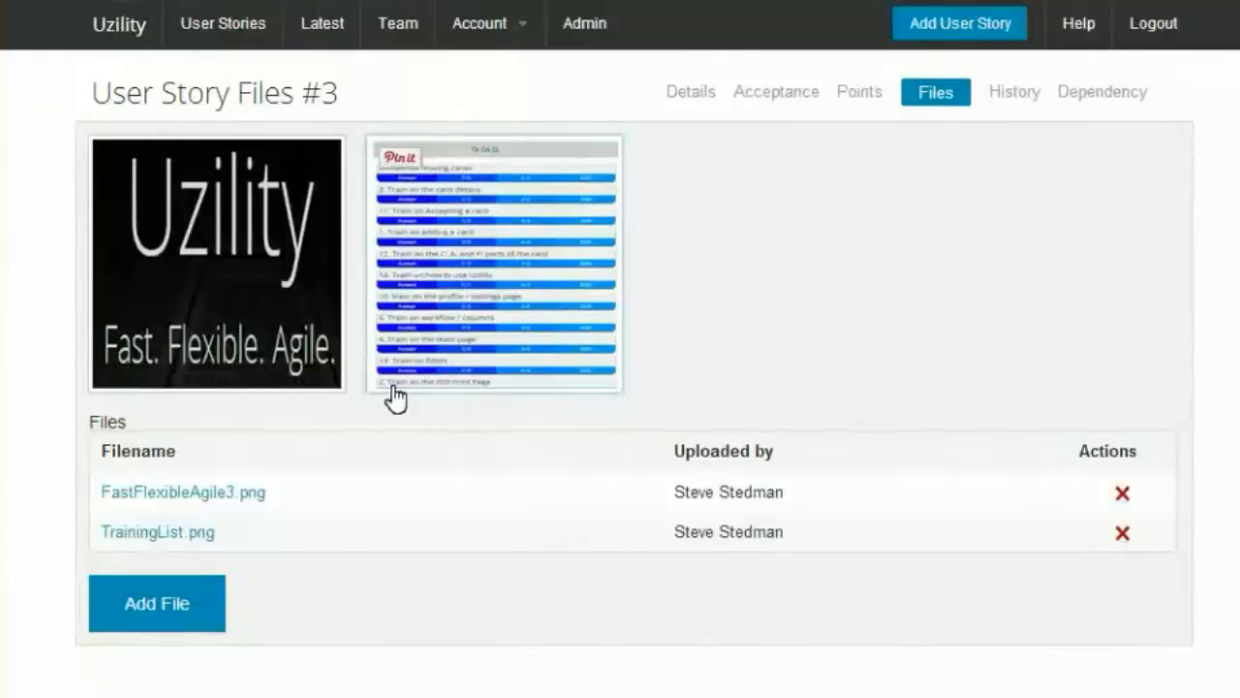
# Step: Review the story's change history
pyautogui.click(540, 329)
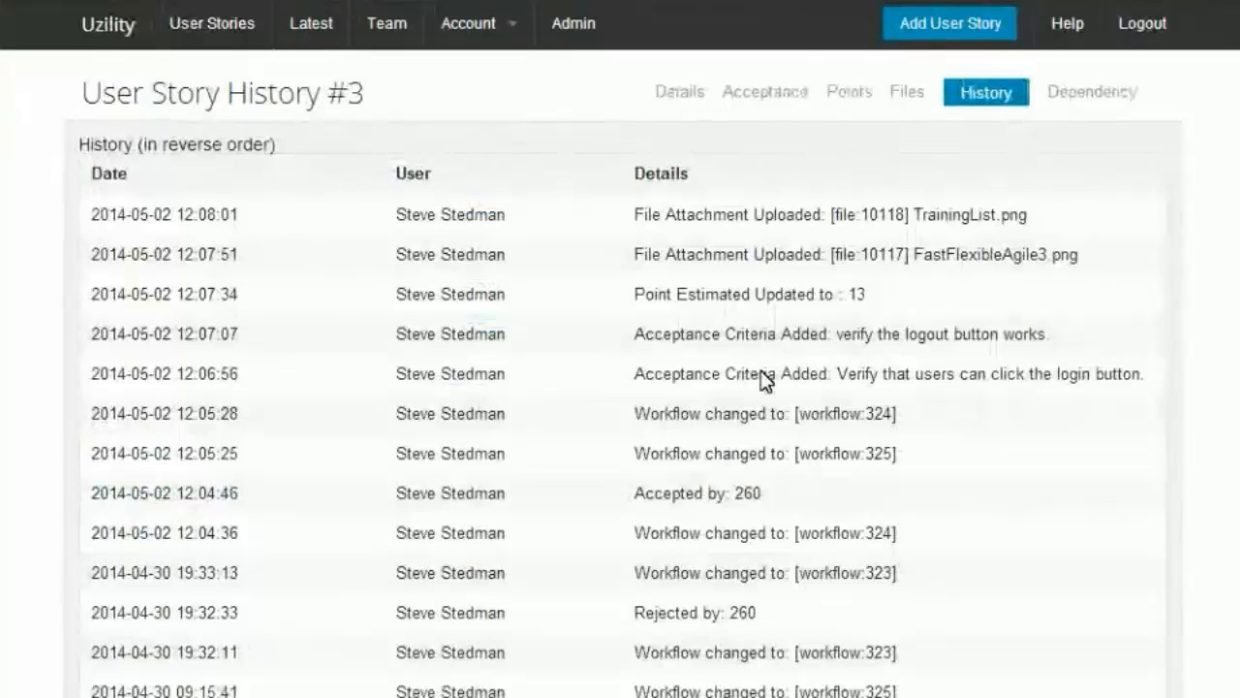
pyautogui.scroll(-6, 788, 363)
pyautogui.scroll(6, 823, 355)
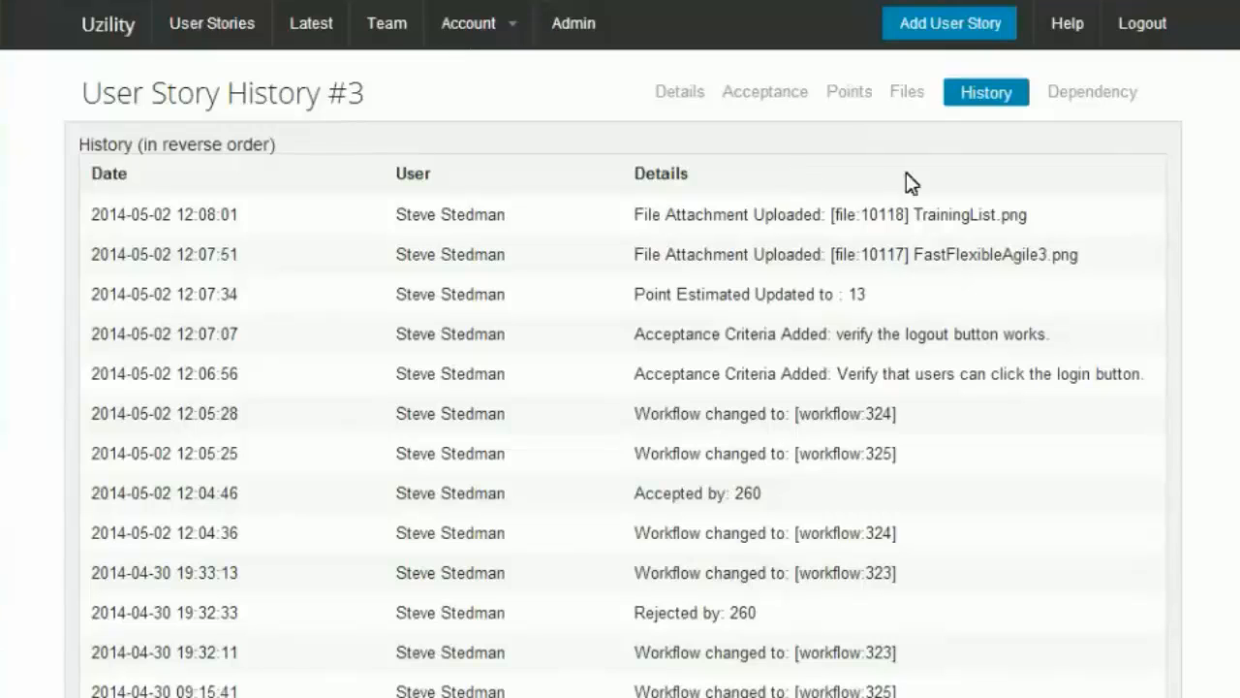
# Step: View the story's dependencies and open the dependency view of story 4, Train on moving cards
pyautogui.click(1105, 96)
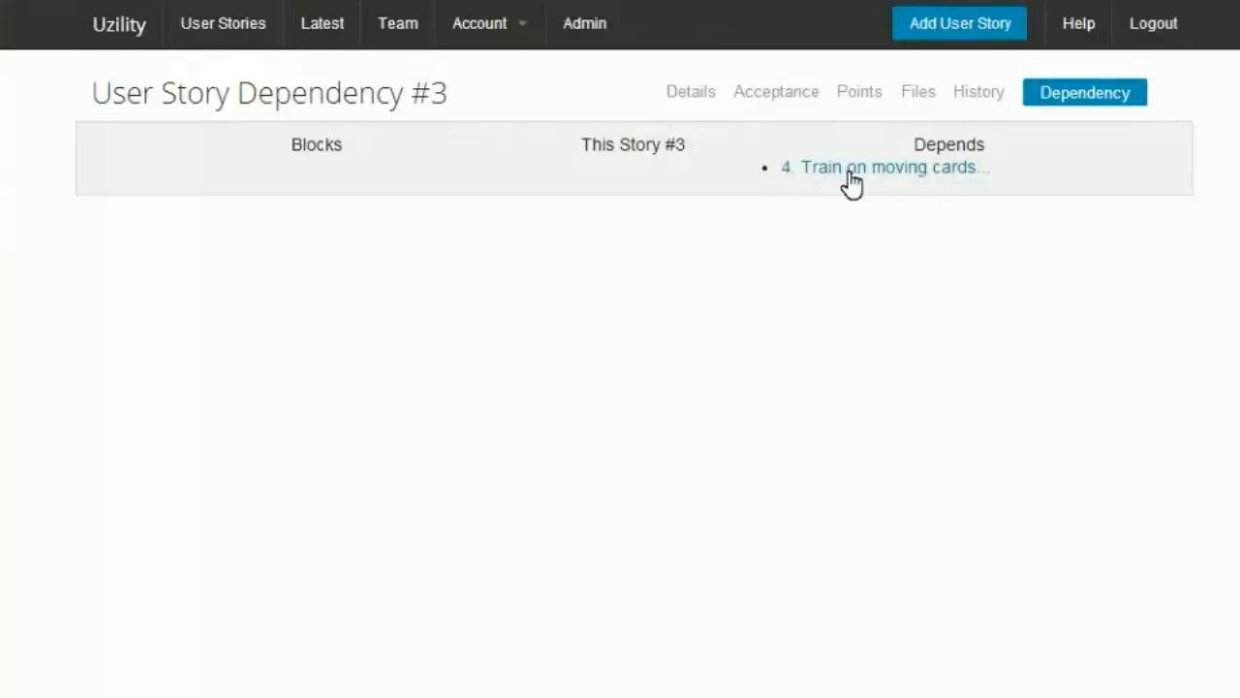
pyautogui.click(909, 172)
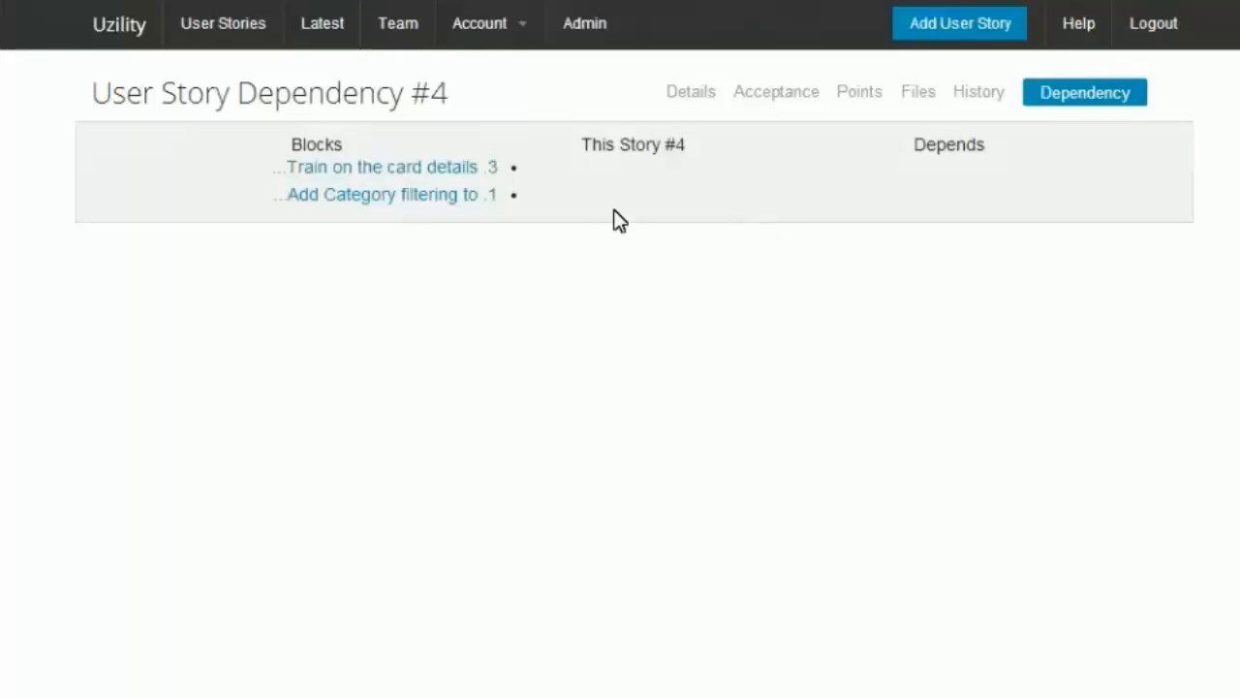
# Step: Return to the board, move "Train on the card details" into Done and accept "Train on adding a card"
pyautogui.click(119, 31)
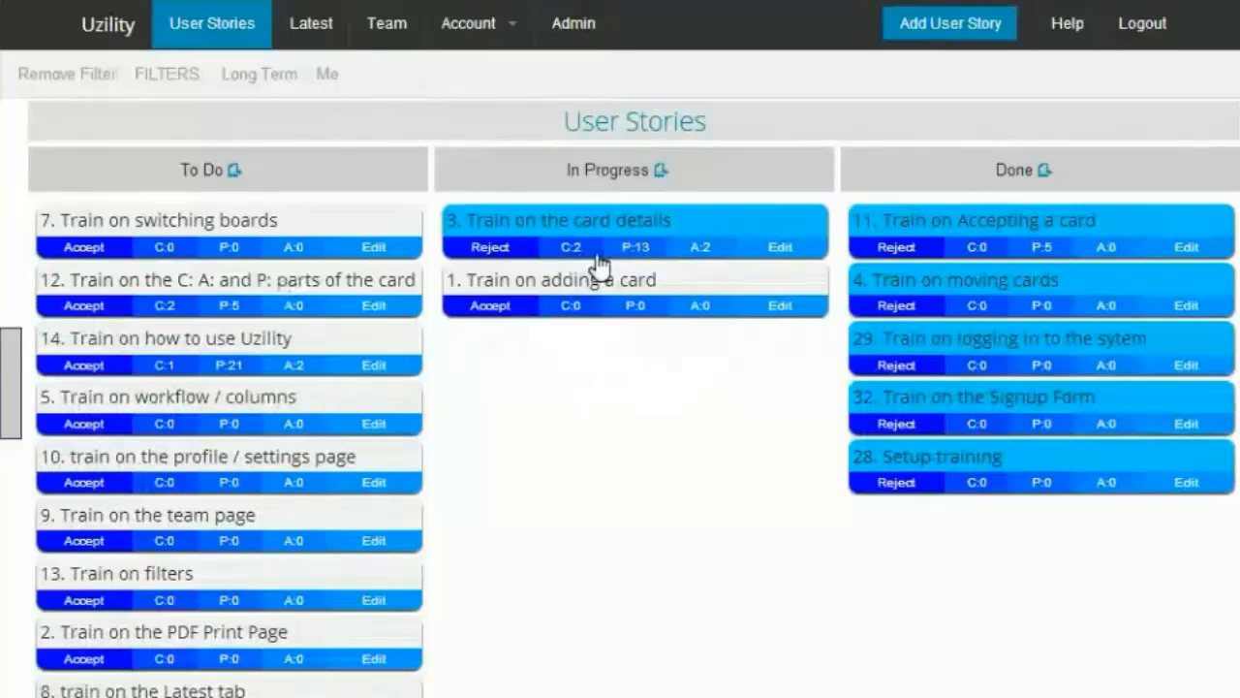
pyautogui.moveTo(594, 221); pyautogui.dragTo(1002, 208)
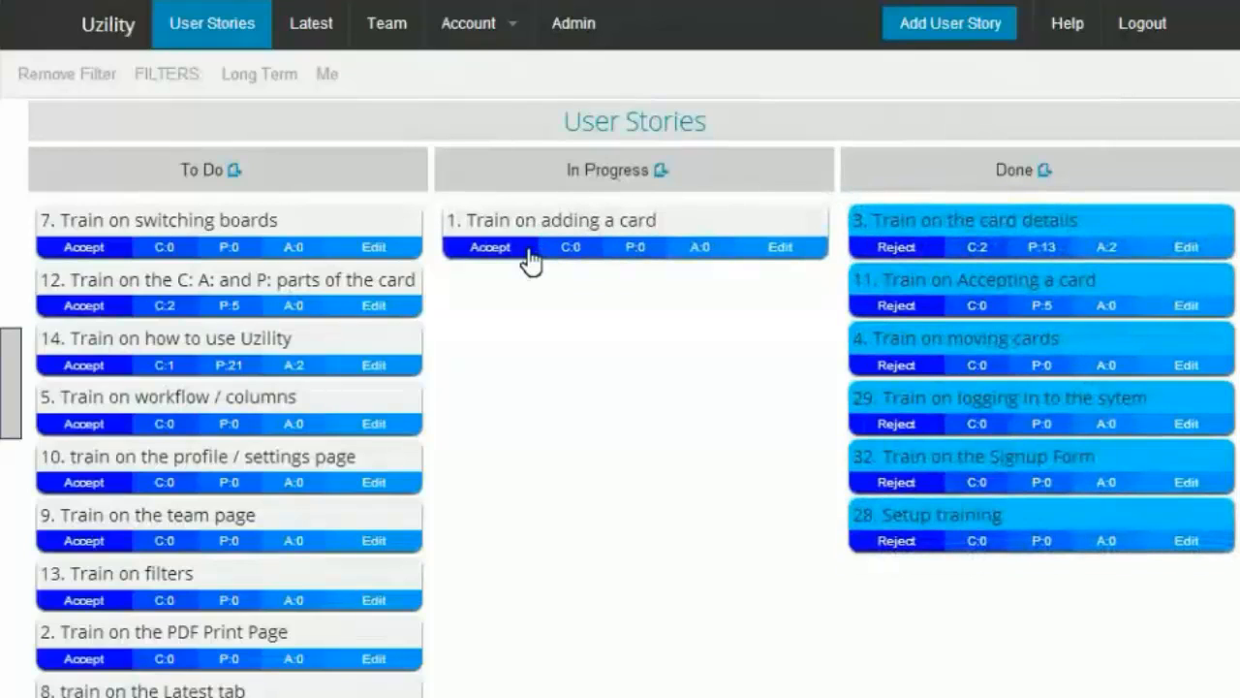
pyautogui.click(498, 260)
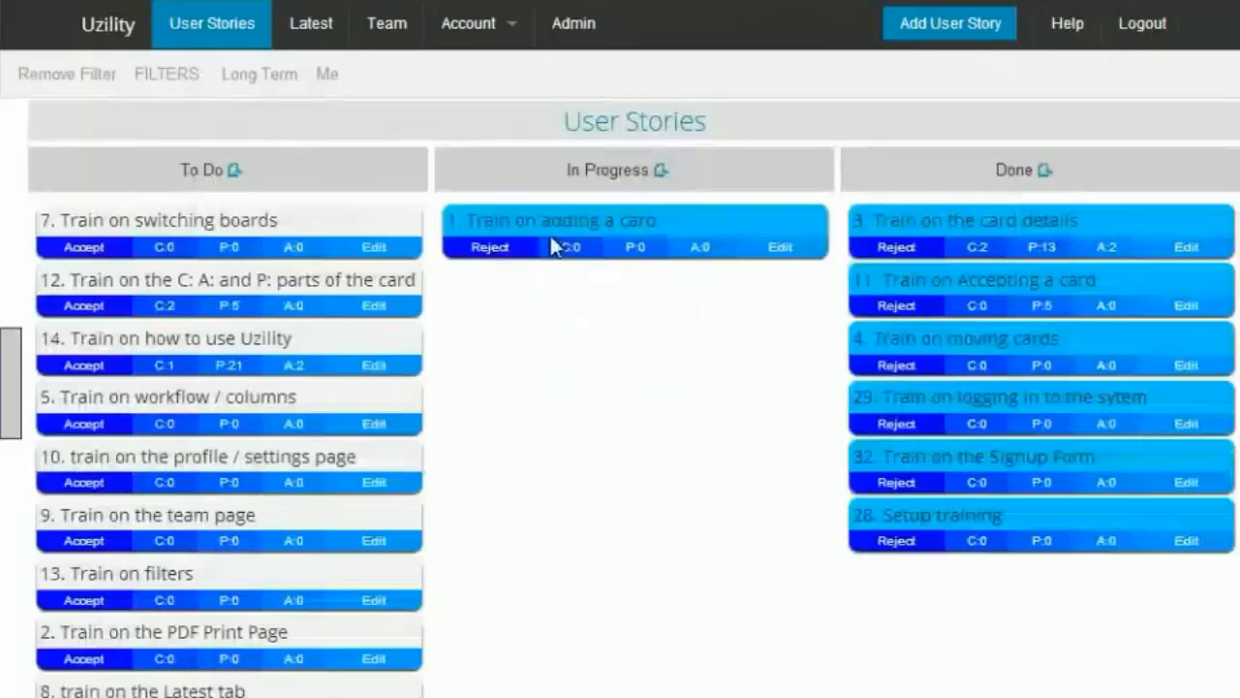
# Step: Add two new user stories named "User story 1" and "story 2 test" on the Default Board in To Do
pyautogui.click(999, 40)
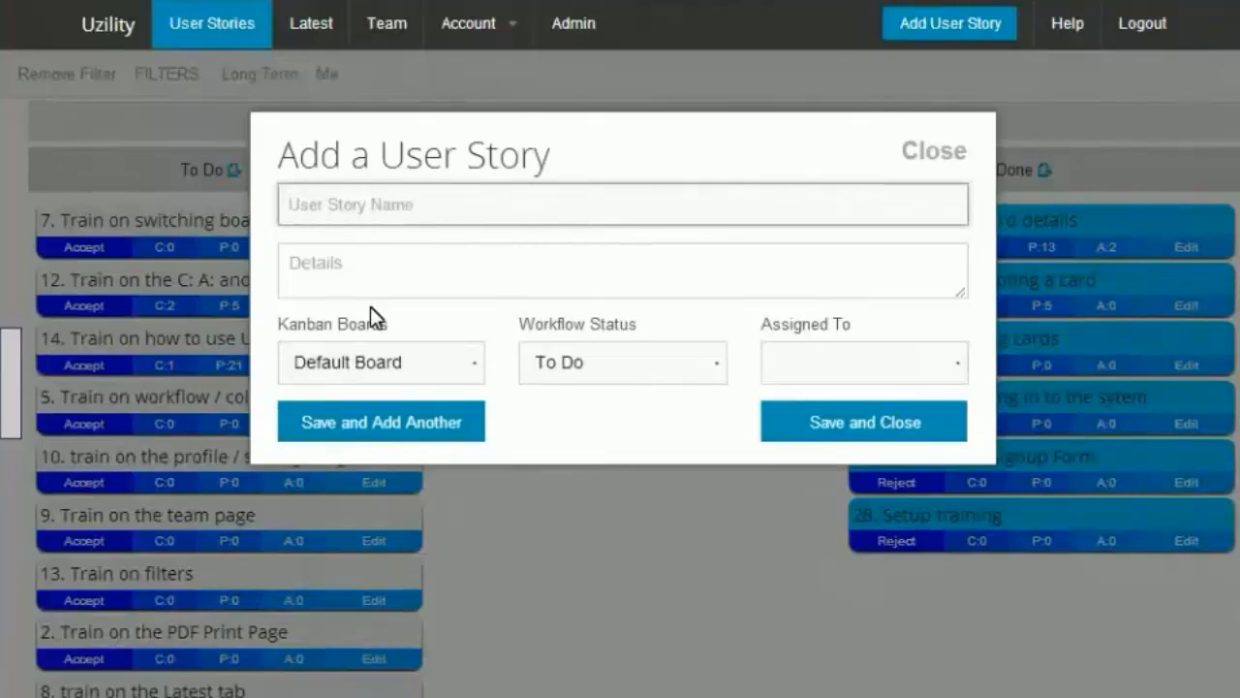
pyautogui.write('User s')
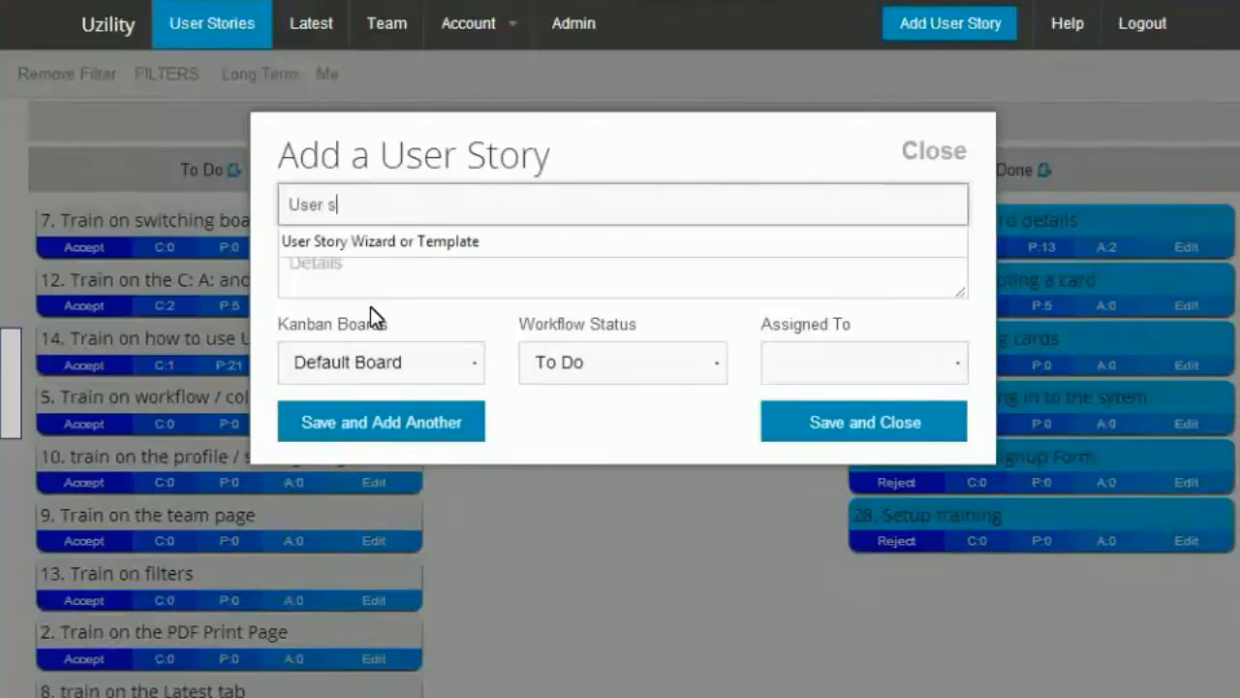
pyautogui.write('tory 1')
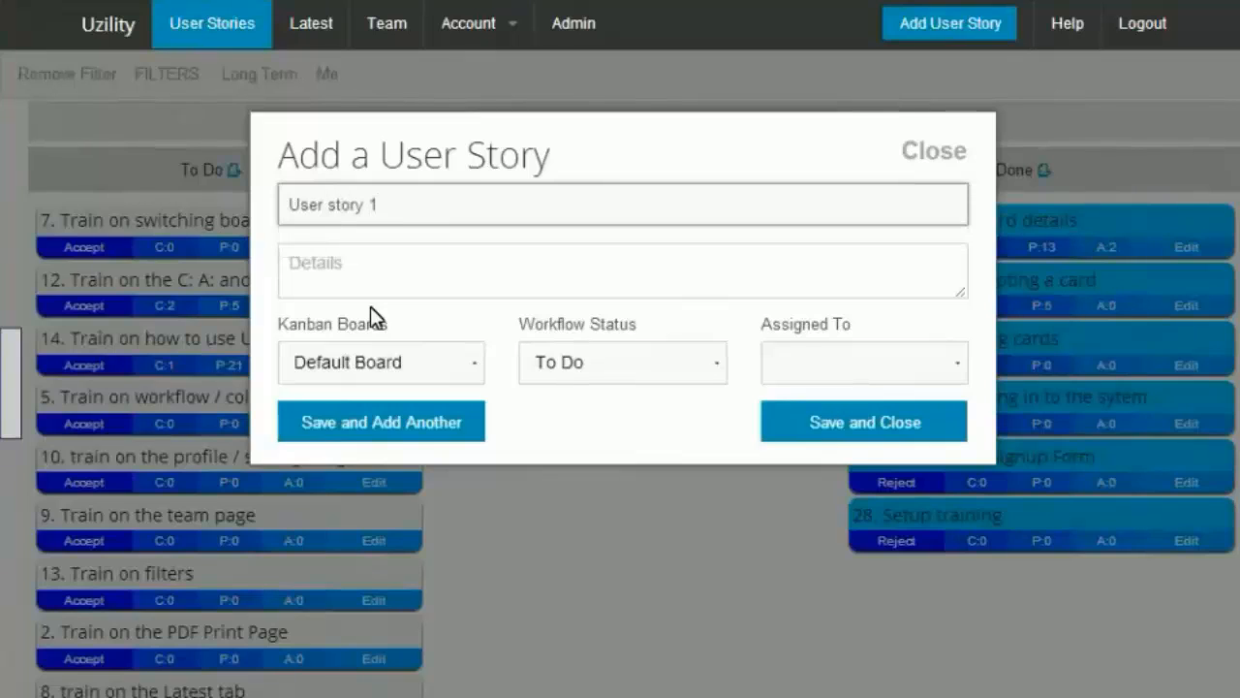
pyautogui.click(407, 433)
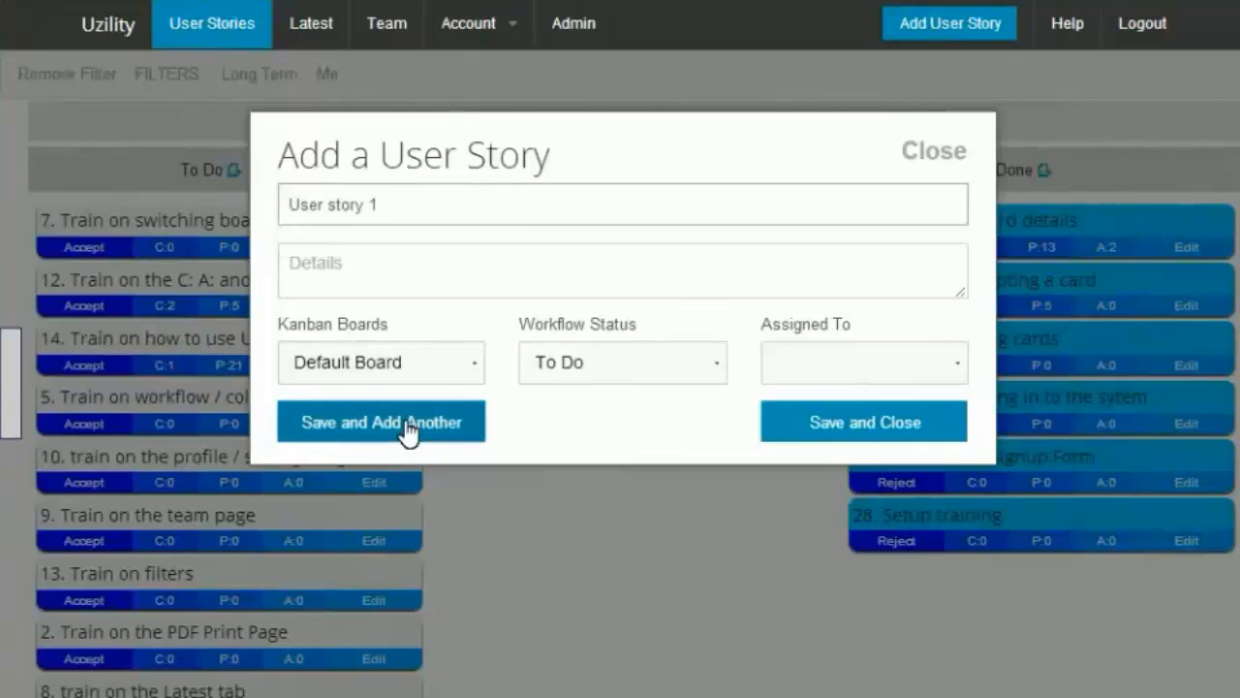
pyautogui.click(379, 207)
pyautogui.write('story')
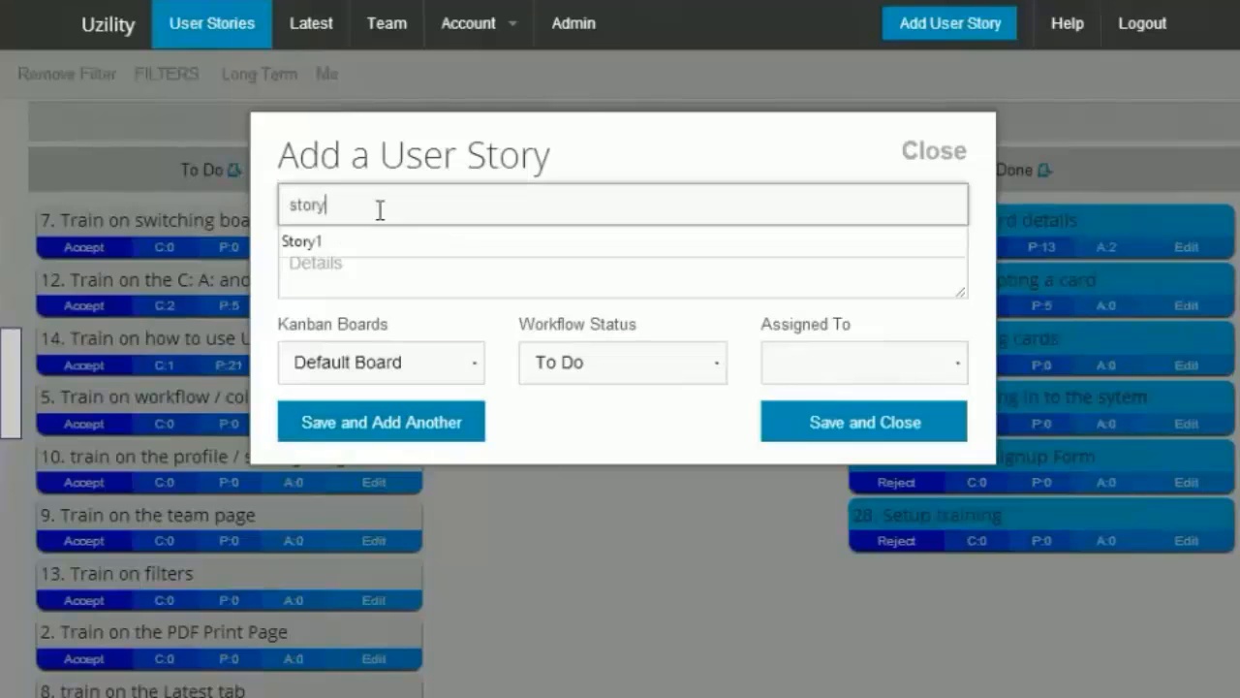
pyautogui.write(' 2 test')
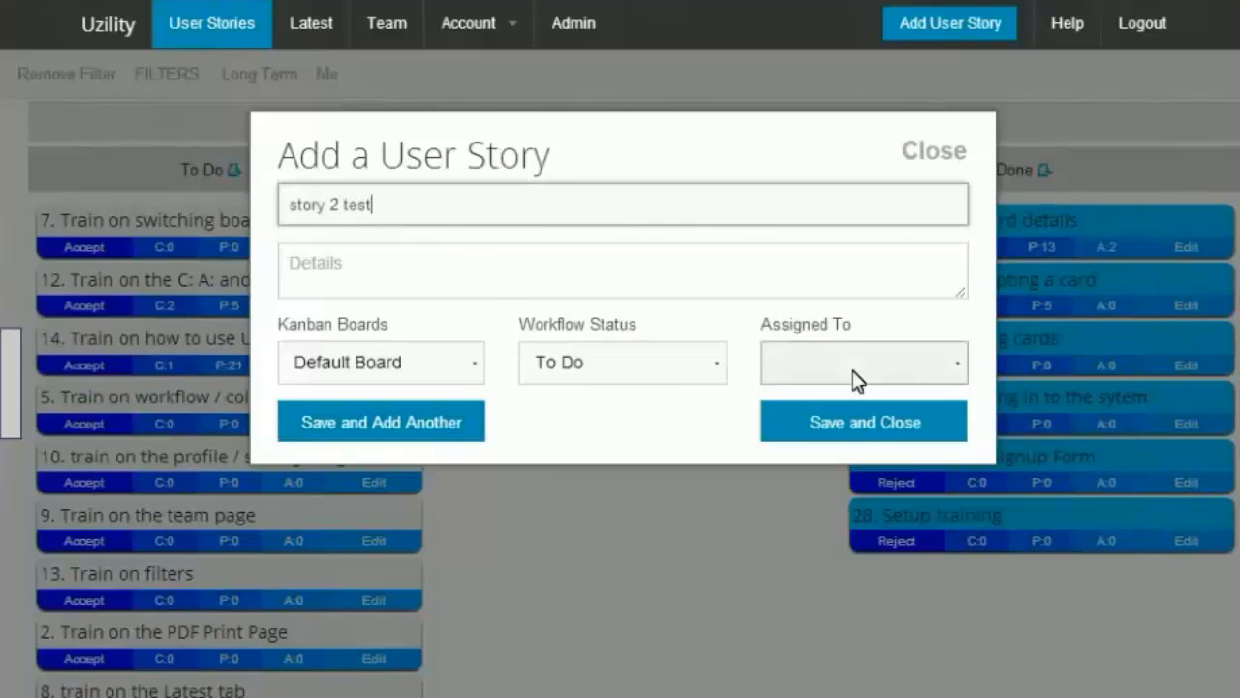
pyautogui.click(858, 433)
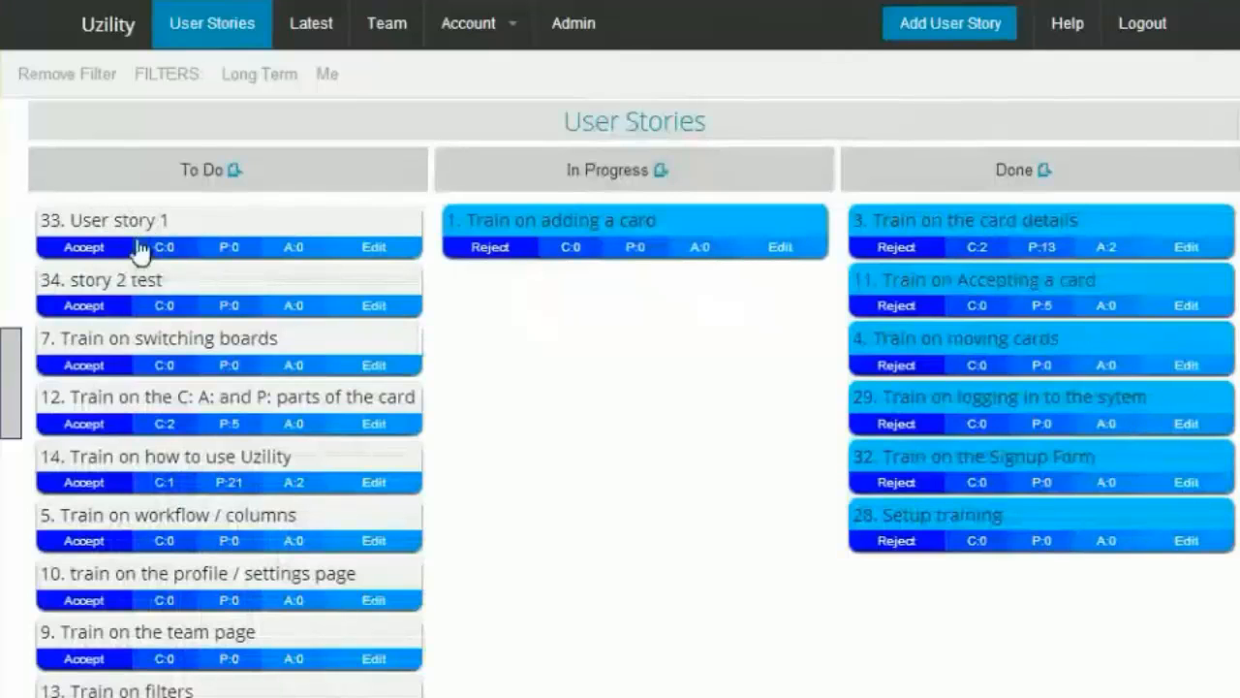
# Step: Move both new story cards into Done and move "Train on switching boards" into In Progress
pyautogui.moveTo(119, 221); pyautogui.dragTo(529, 208)
pyautogui.moveTo(167, 215); pyautogui.dragTo(1022, 621)
pyautogui.moveTo(601, 247); pyautogui.dragTo(1044, 668)
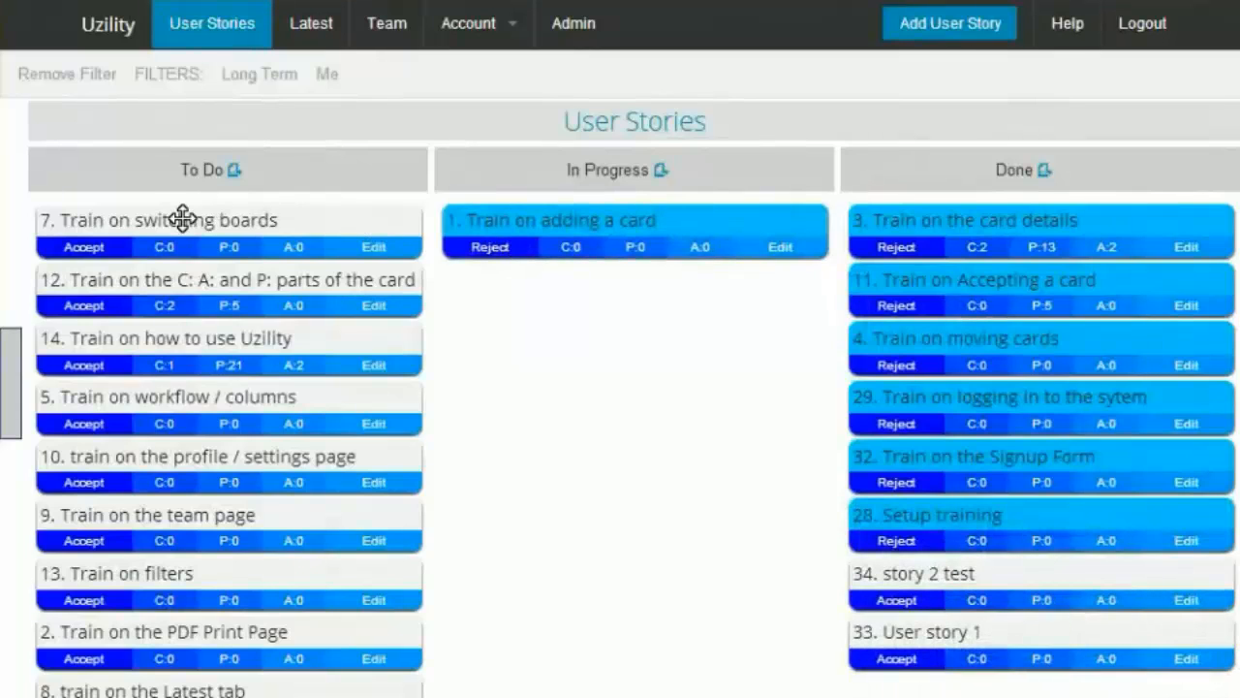
pyautogui.moveTo(182, 219); pyautogui.dragTo(585, 234)
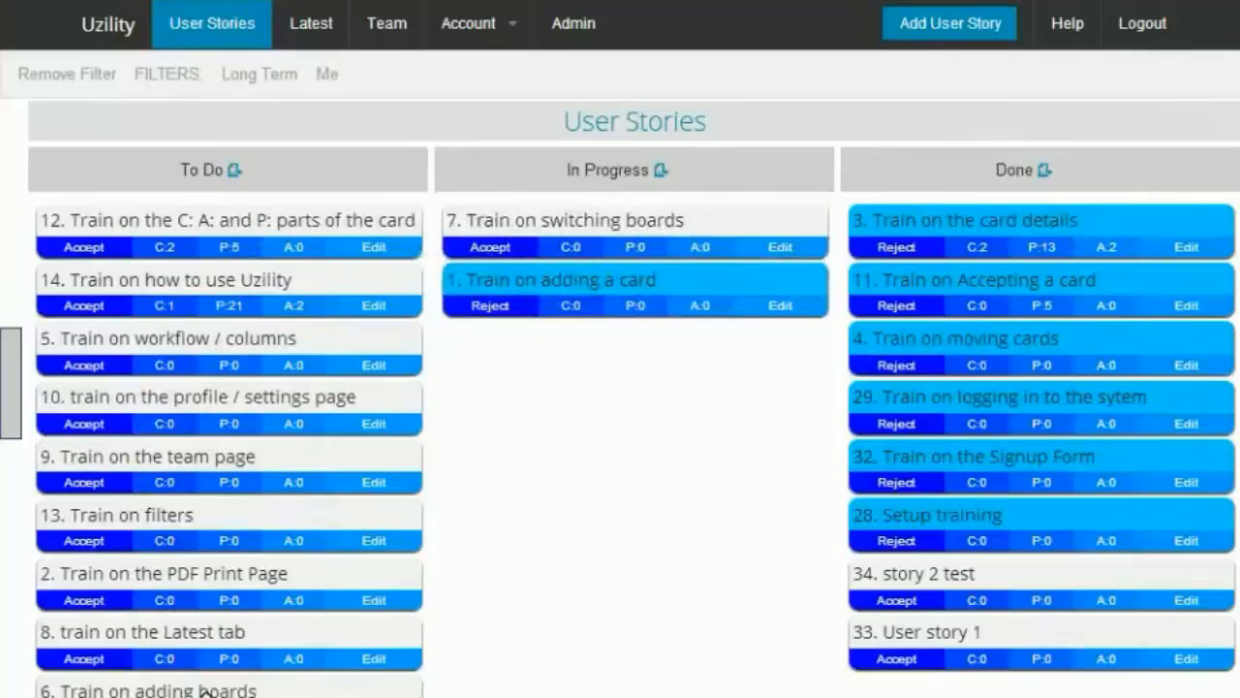
# Step: Move "Train on adding boards" into In Progress and "Train on adding a card" into Done
pyautogui.moveTo(217, 690); pyautogui.dragTo(609, 227)
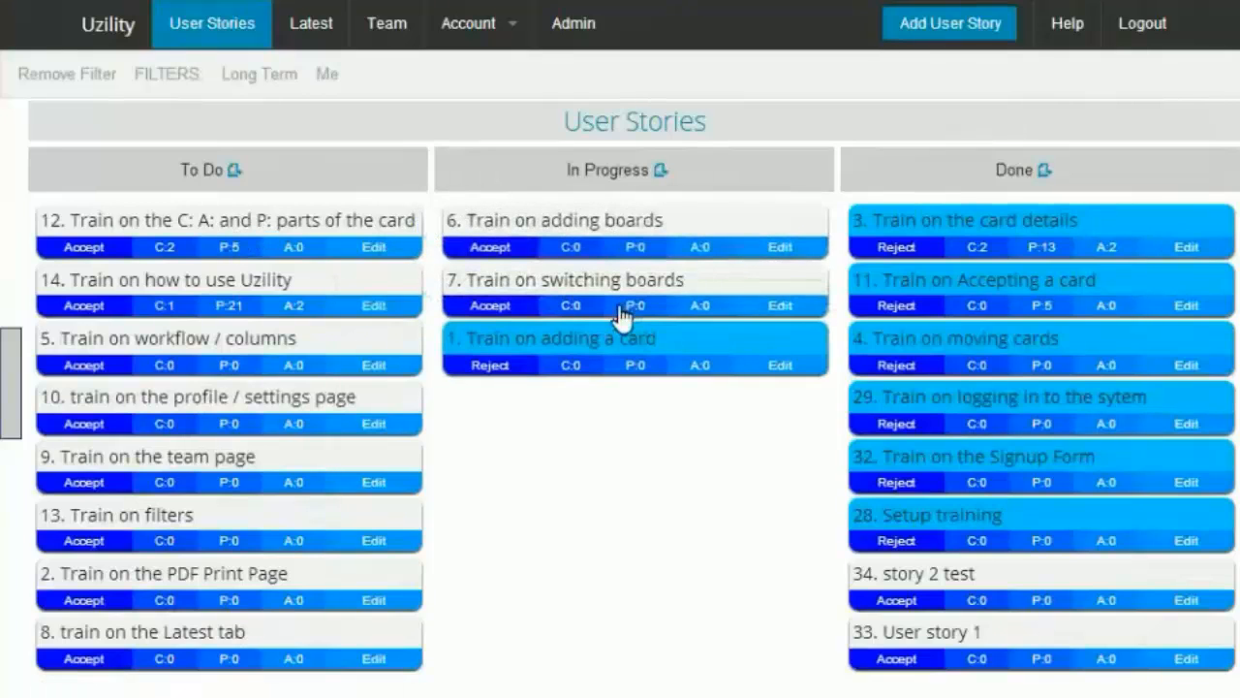
pyautogui.moveTo(581, 338); pyautogui.dragTo(908, 221)
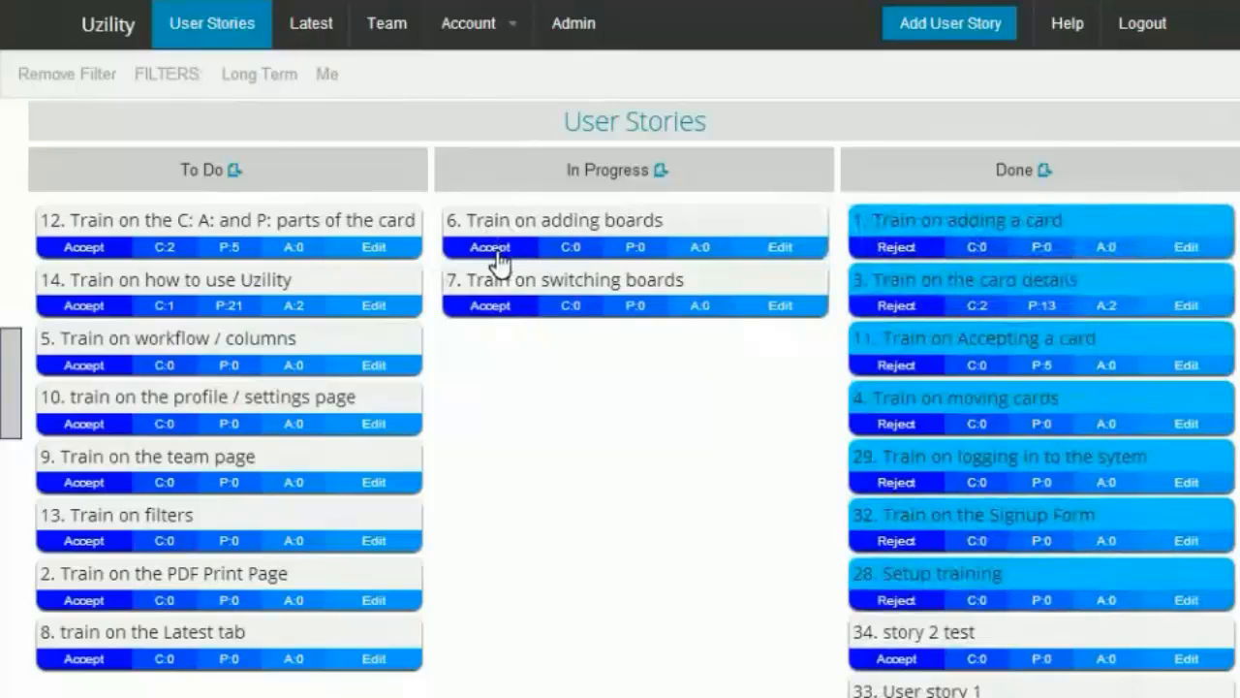
# Step: Accept the "Train on adding boards" and "Train on switching boards" cards in In Progress
pyautogui.click(494, 250)
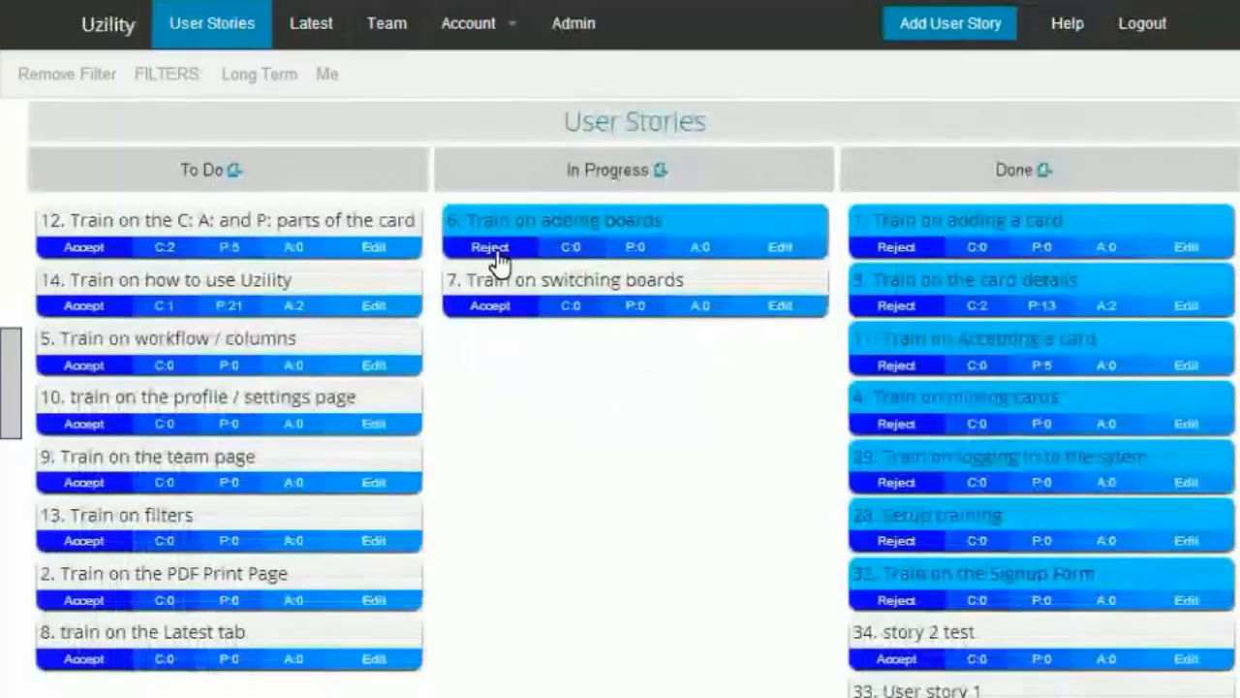
pyautogui.click(490, 308)
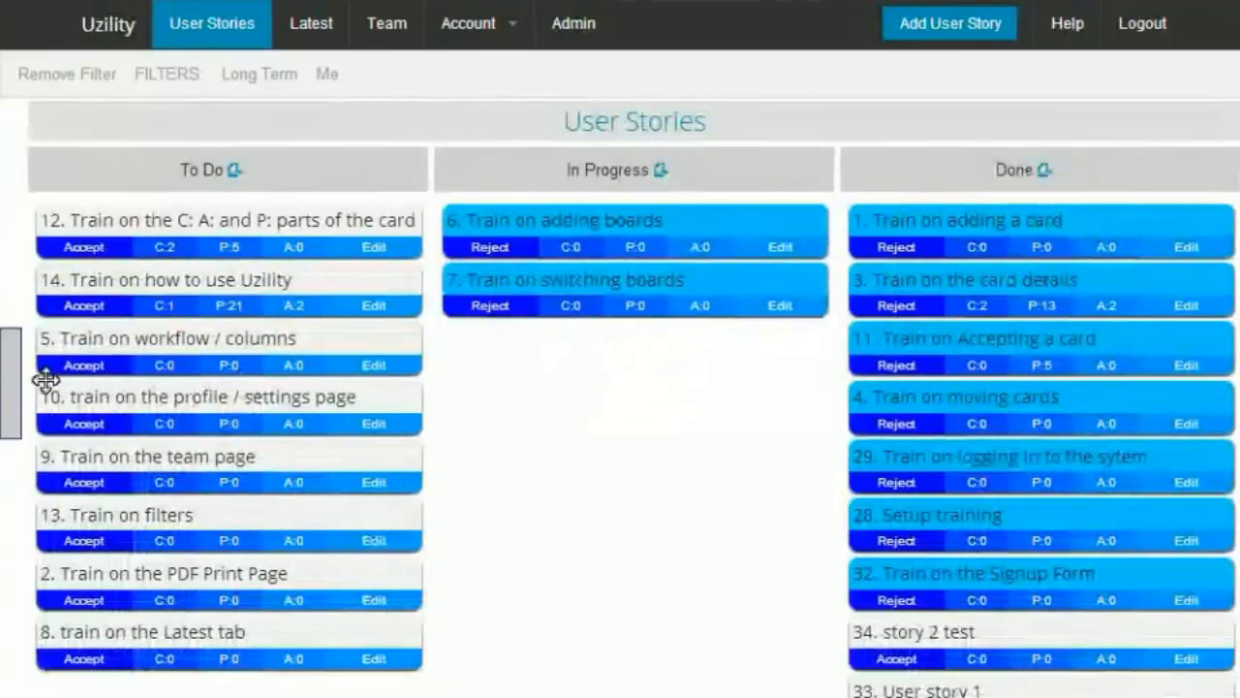
# Step: Create a new kanban board named Team 1 with Account Wide visibility
pyautogui.click(11, 388)
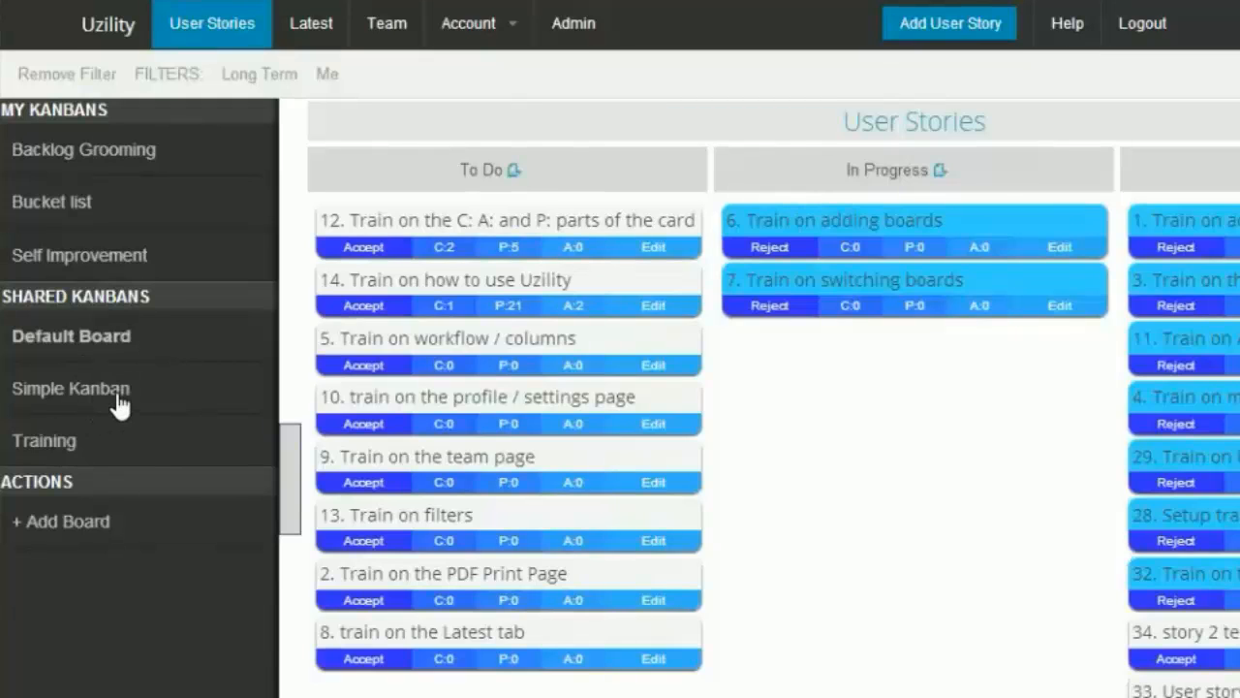
pyautogui.click(76, 529)
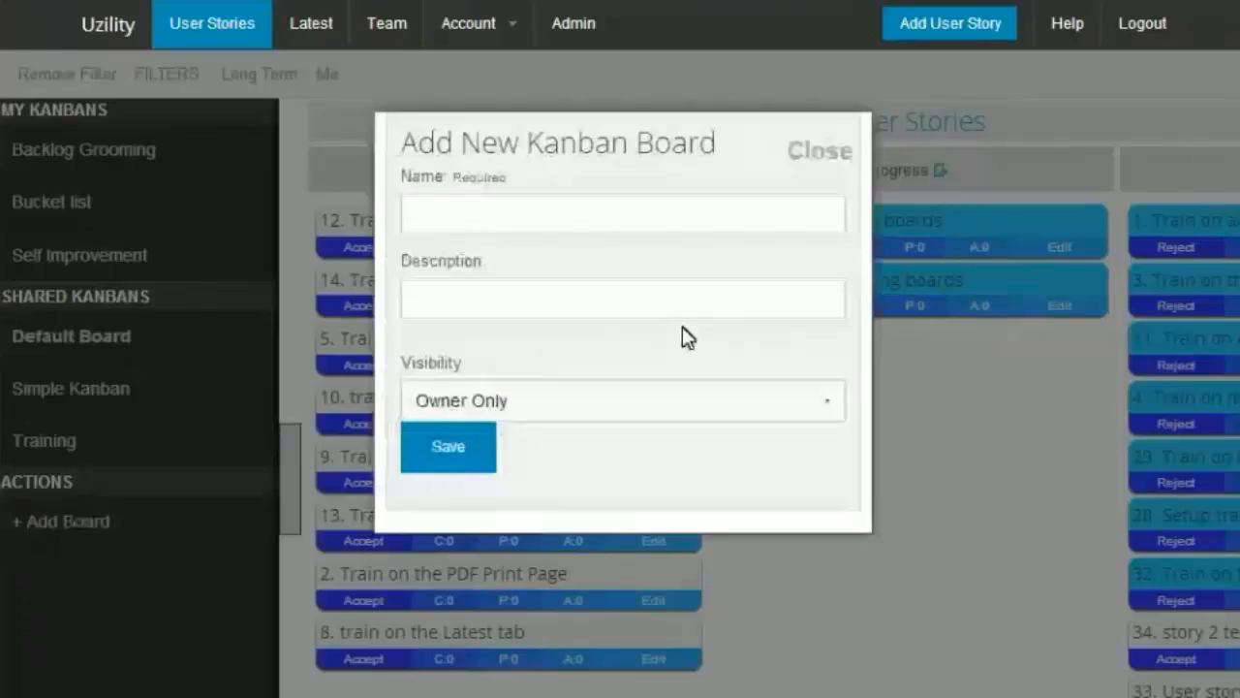
pyautogui.click(590, 213)
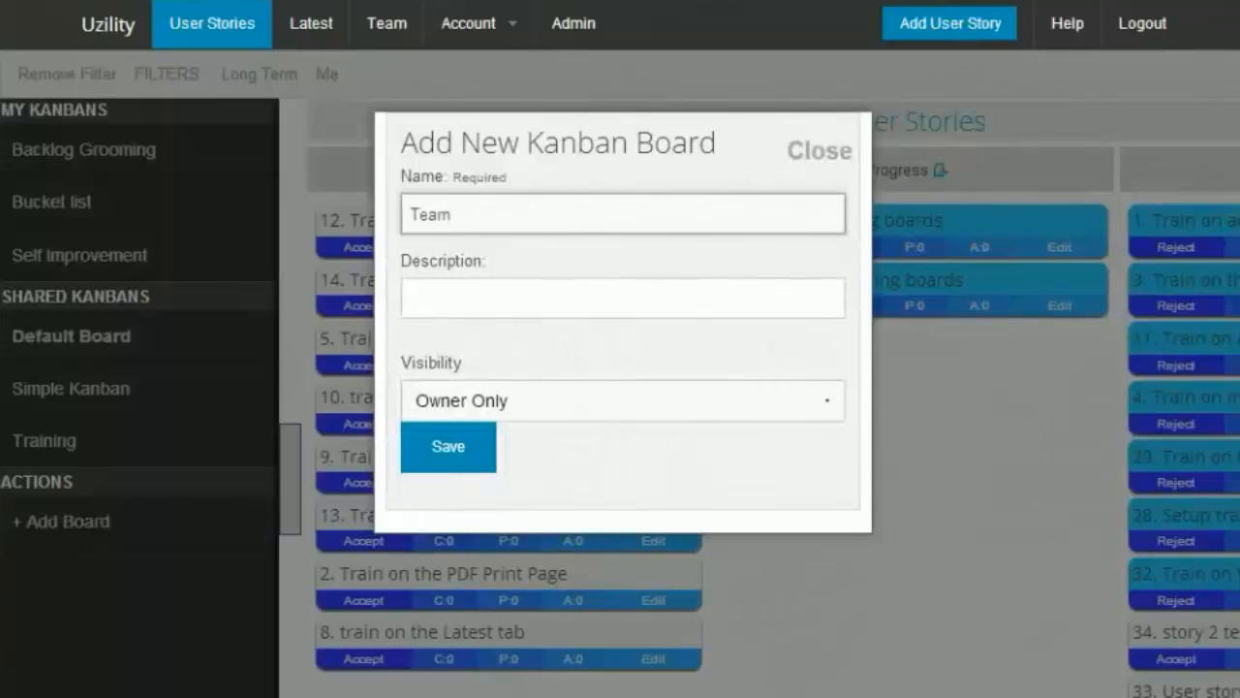
pyautogui.click(497, 395)
pyautogui.click(486, 455)
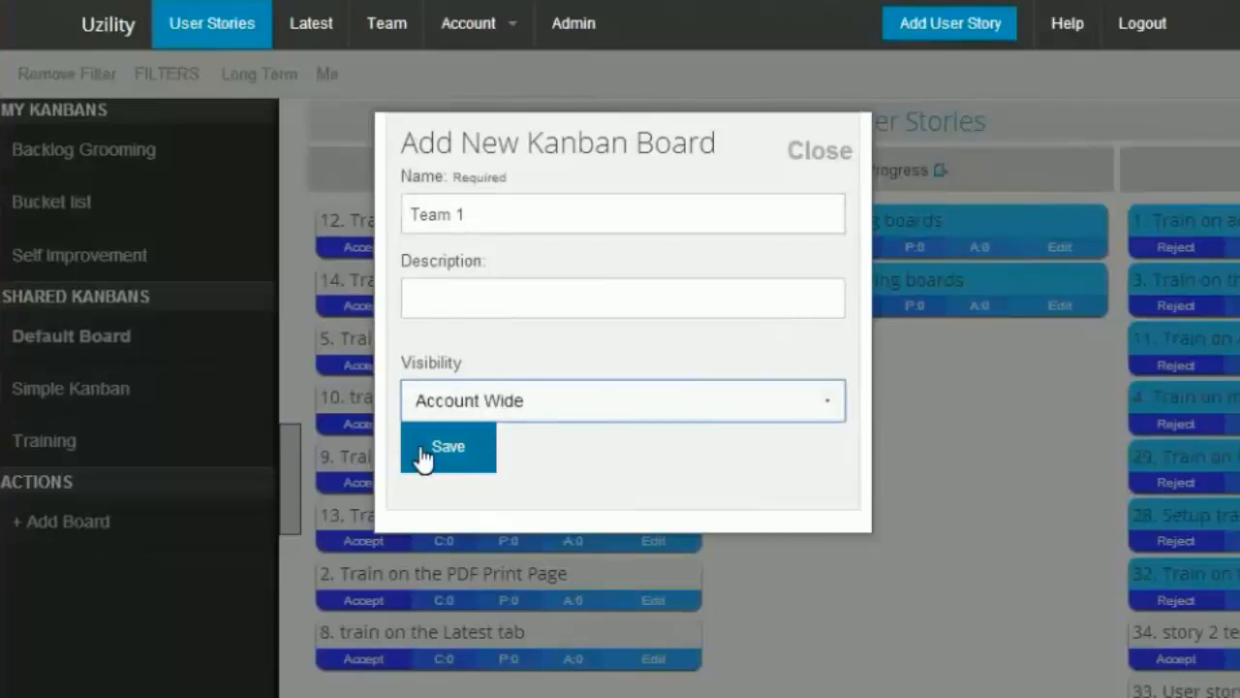
pyautogui.click(441, 457)
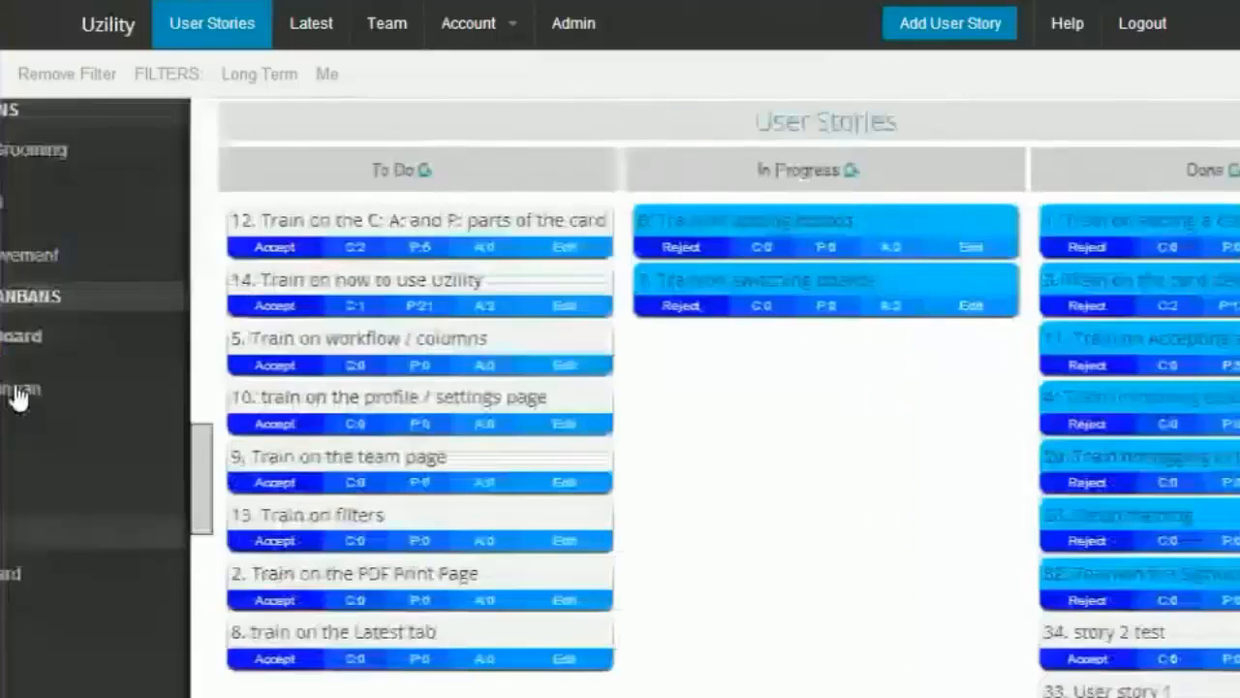
pyautogui.click(14, 392)
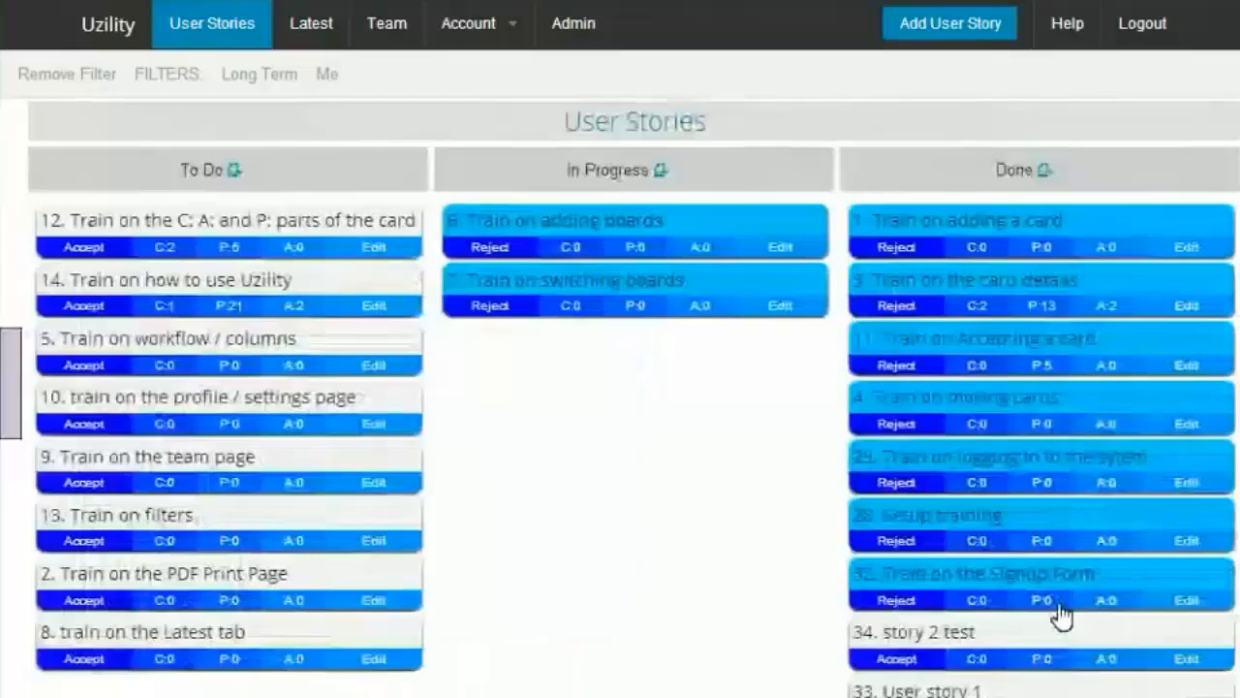
# Step: Move the "story 2 test" and "User story 1" cards back to the top of To Do
pyautogui.moveTo(975, 634); pyautogui.dragTo(200, 219)
pyautogui.moveTo(941, 634); pyautogui.dragTo(191, 224)
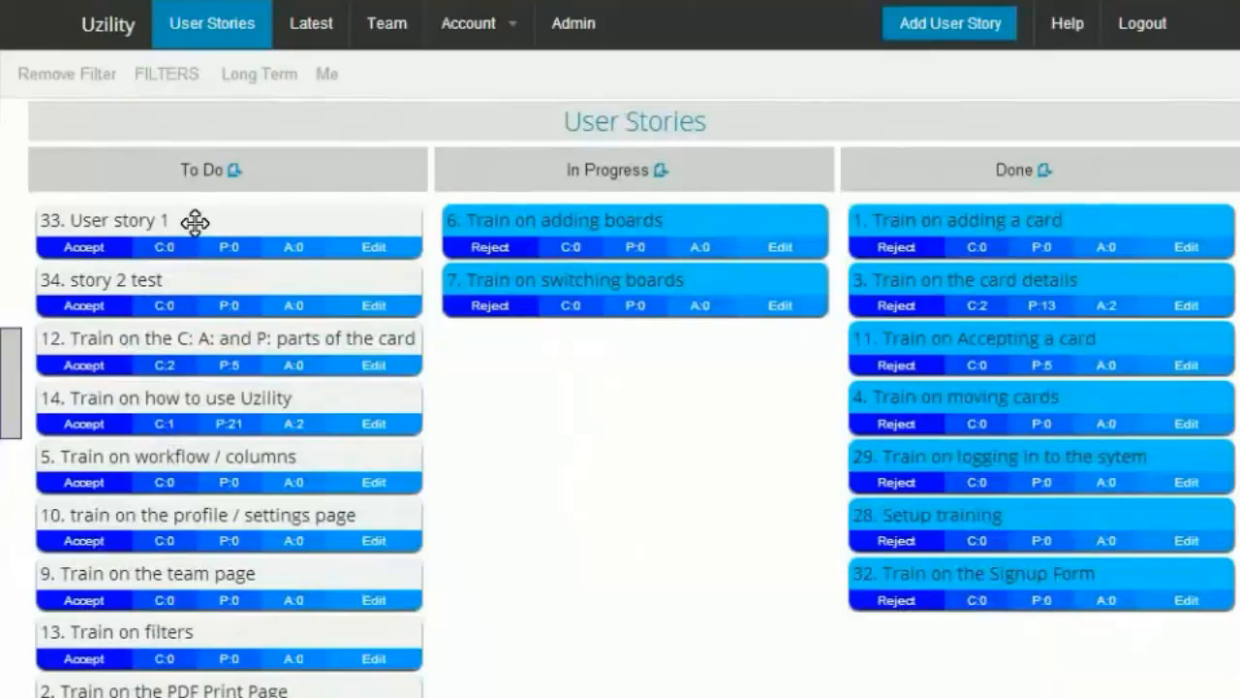
# Step: Try to reassign "User story 1" to the Team 1 board from its edit page, then return to the board
pyautogui.click(195, 222)
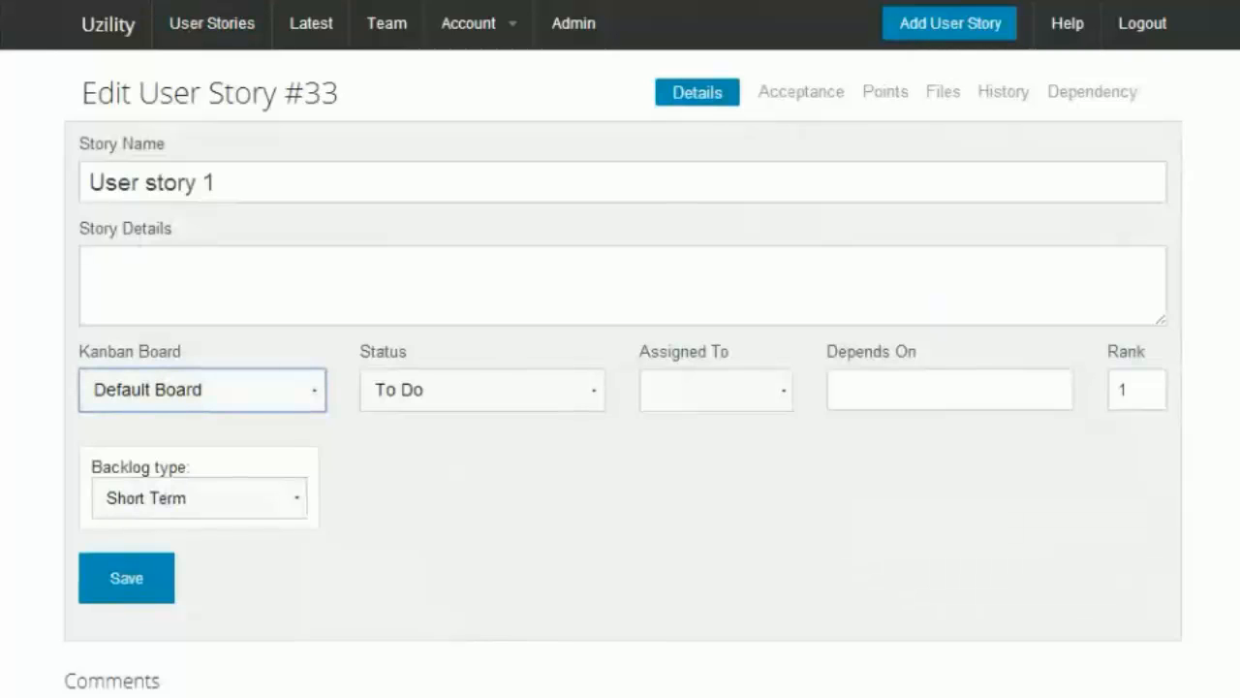
pyautogui.click(180, 553)
pyautogui.click(518, 394)
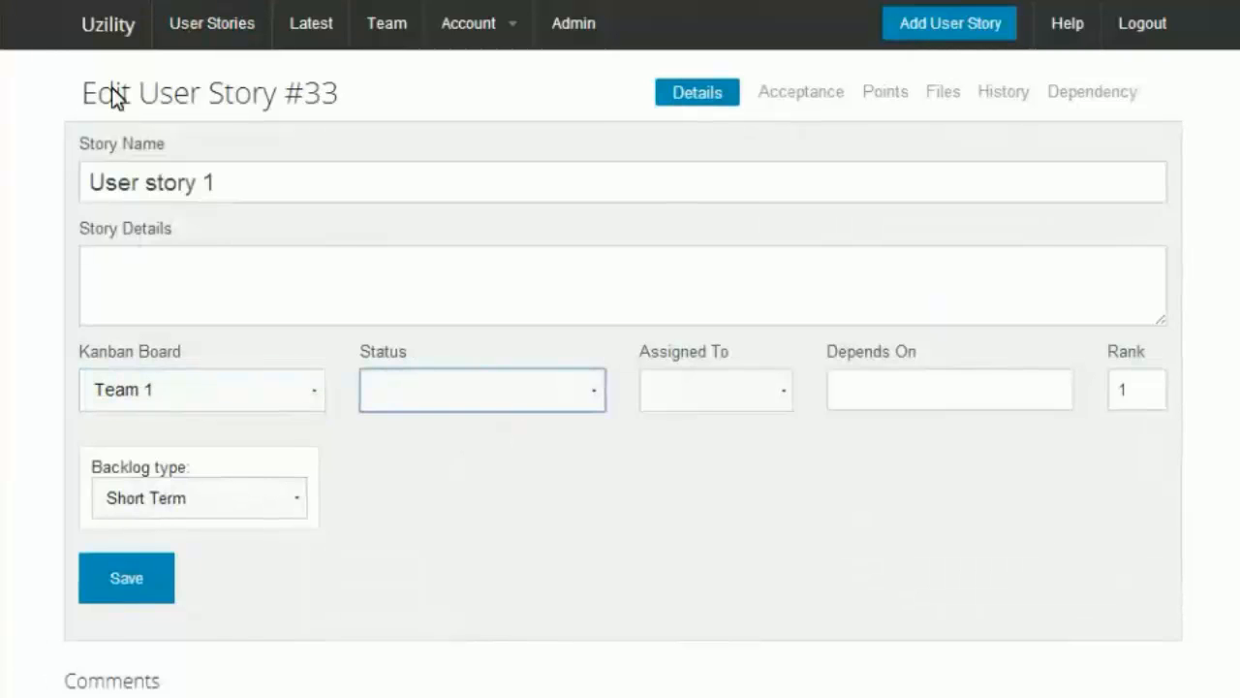
pyautogui.click(85, 33)
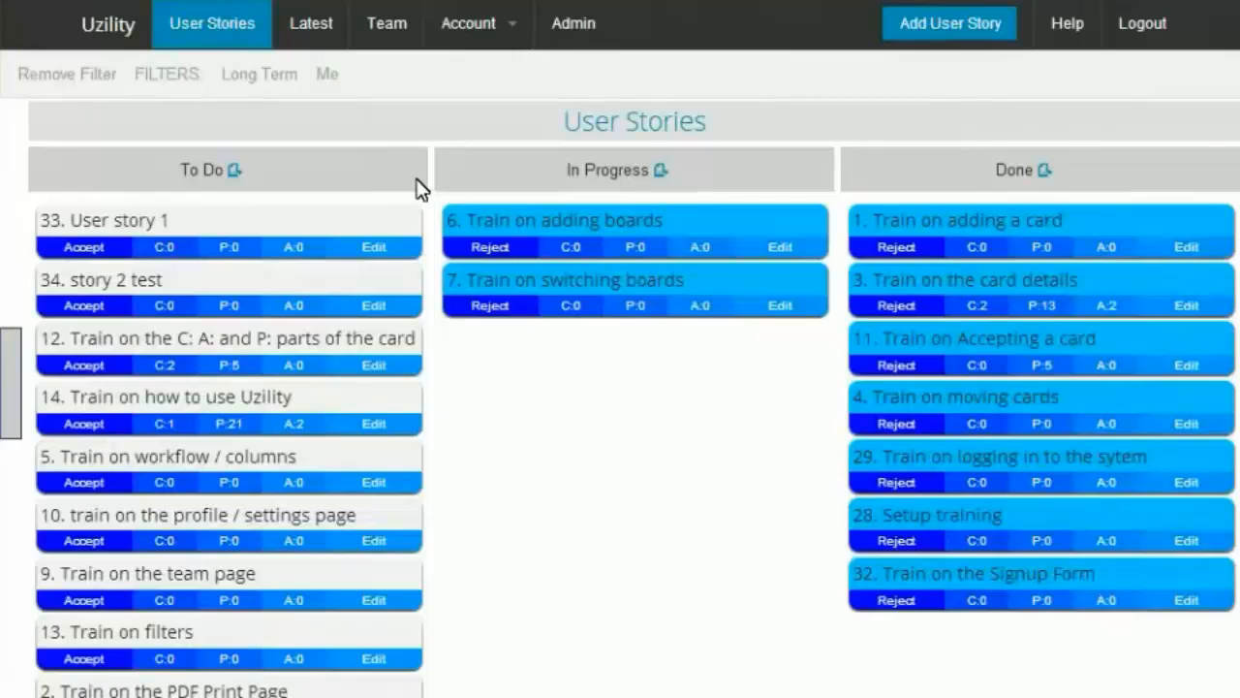
# Step: Move "Train on workflow / columns" into In Progress
pyautogui.moveTo(165, 451); pyautogui.dragTo(441, 257)
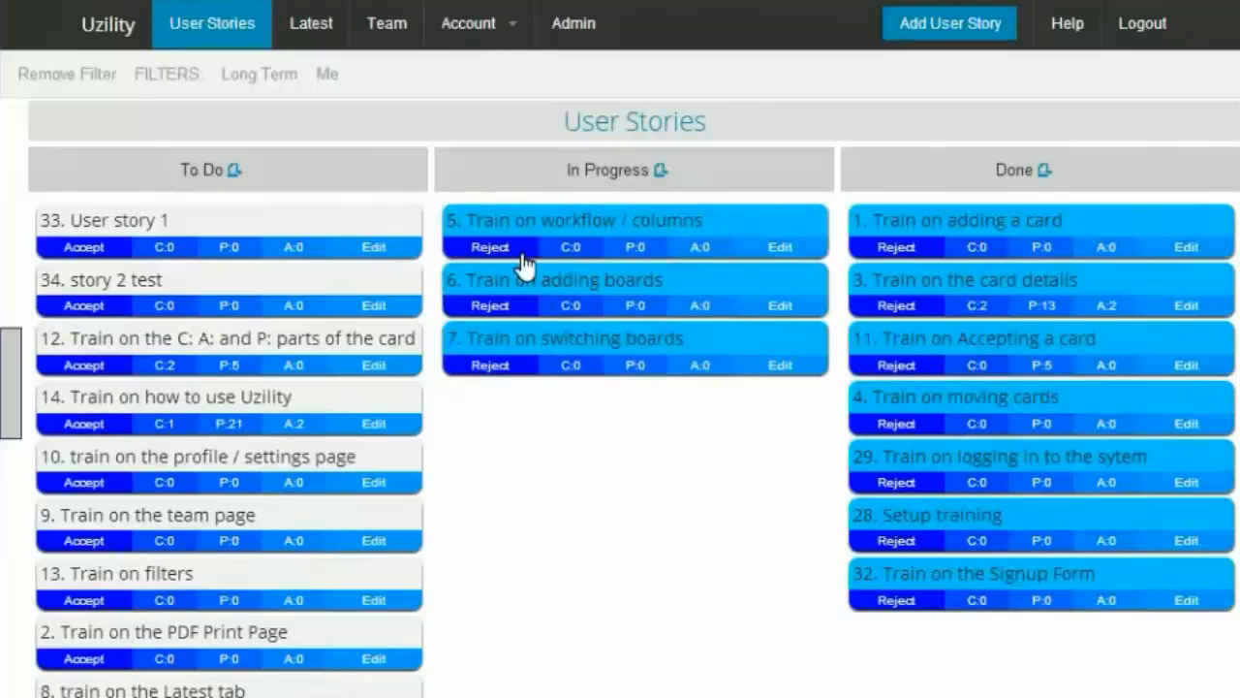
# Step: Open the workflow settings for the Team 1 board and rename its workflow to Development
pyautogui.click(514, 40)
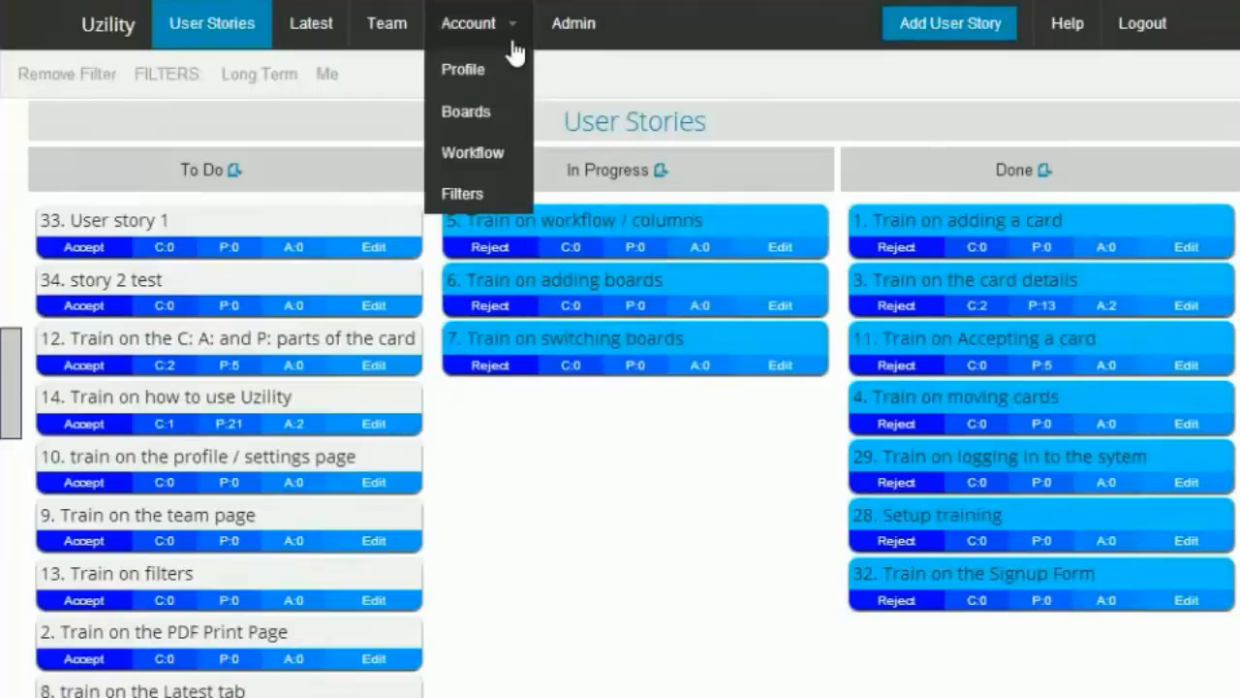
pyautogui.click(476, 161)
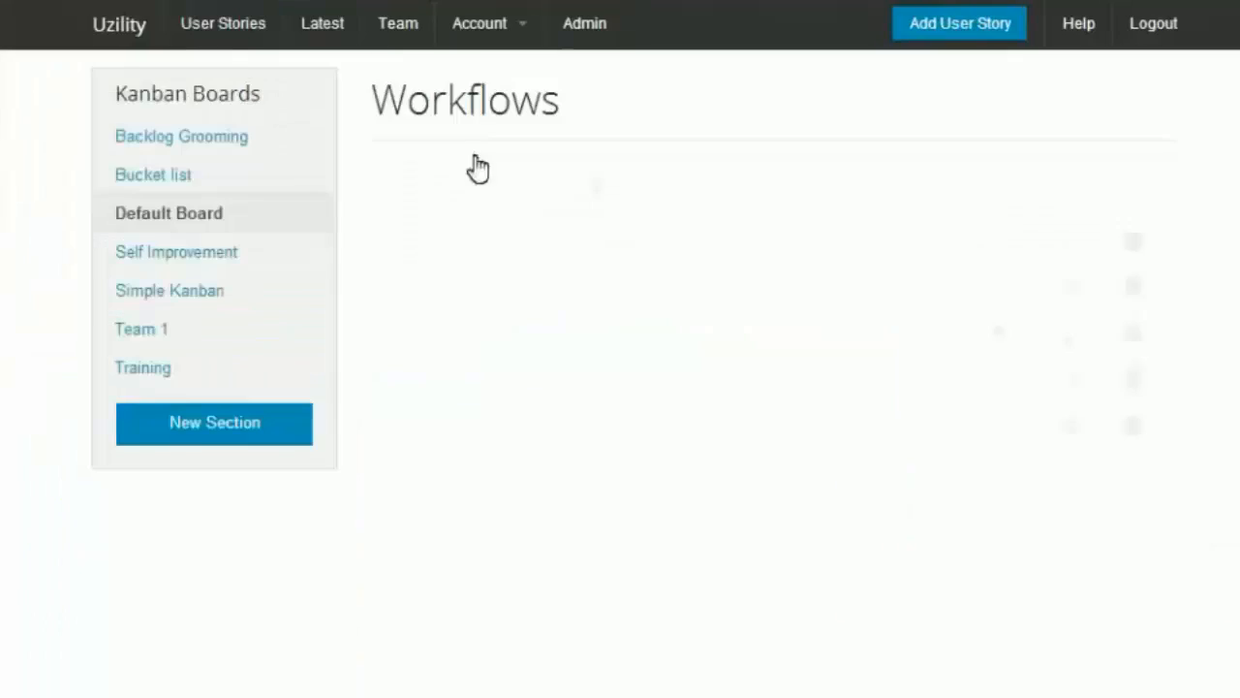
pyautogui.click(167, 339)
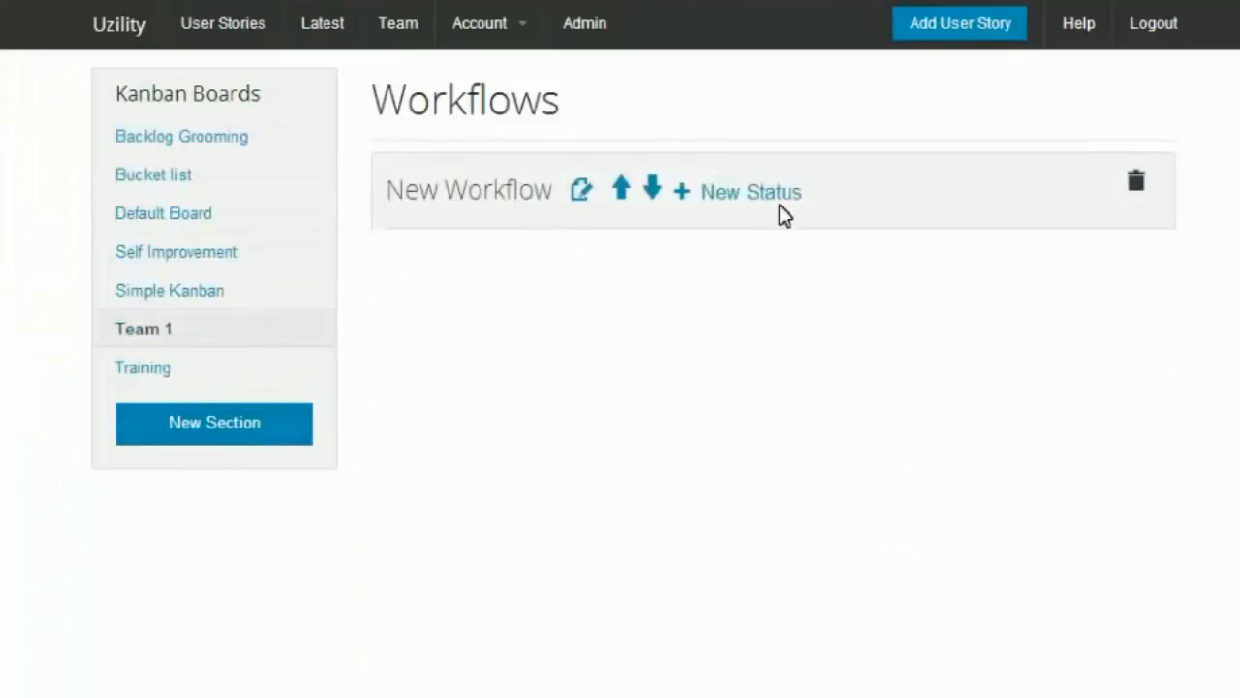
pyautogui.click(581, 190)
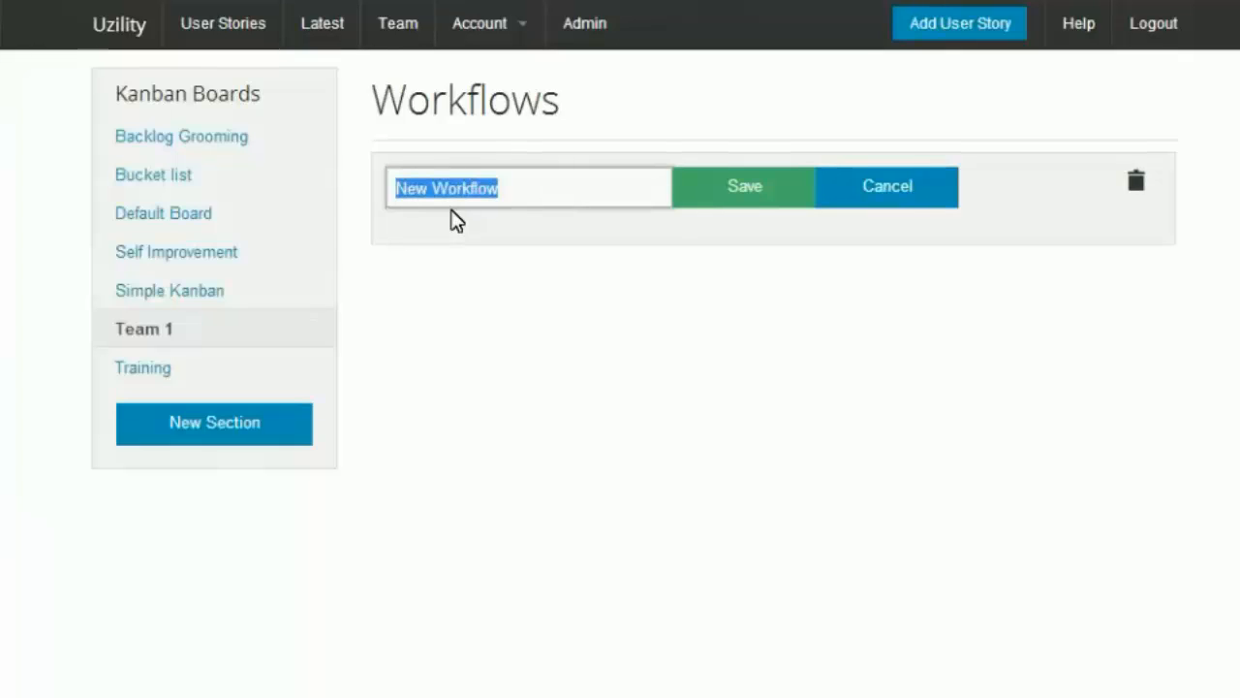
pyautogui.write('Te')
pyautogui.click(455, 224)
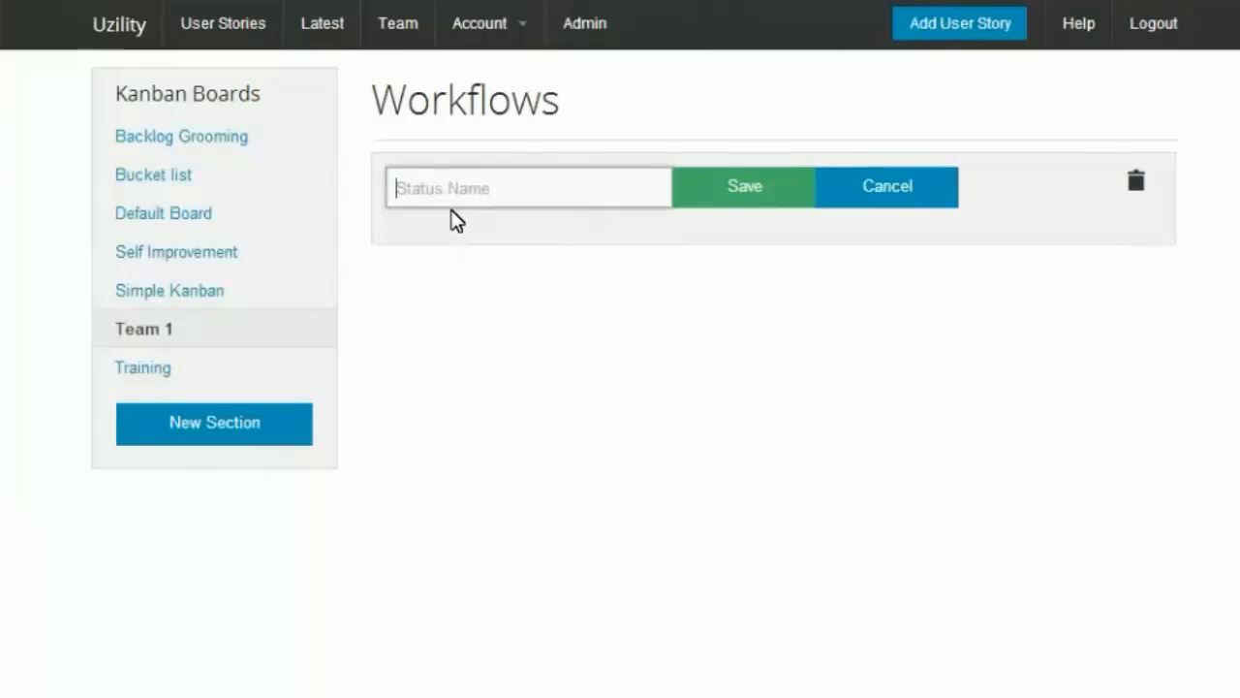
pyautogui.write('Development')
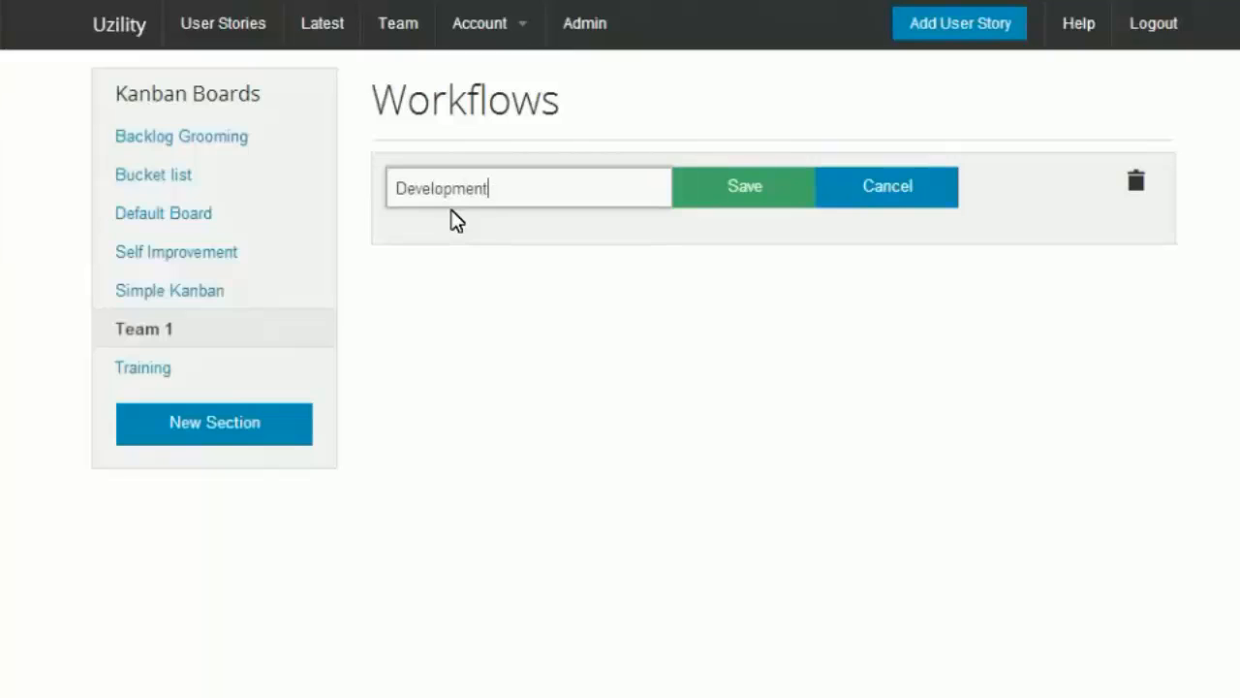
pyautogui.press('Return')
# Step: Add a status named Sprint Planning to the Development workflow
pyautogui.click(746, 192)
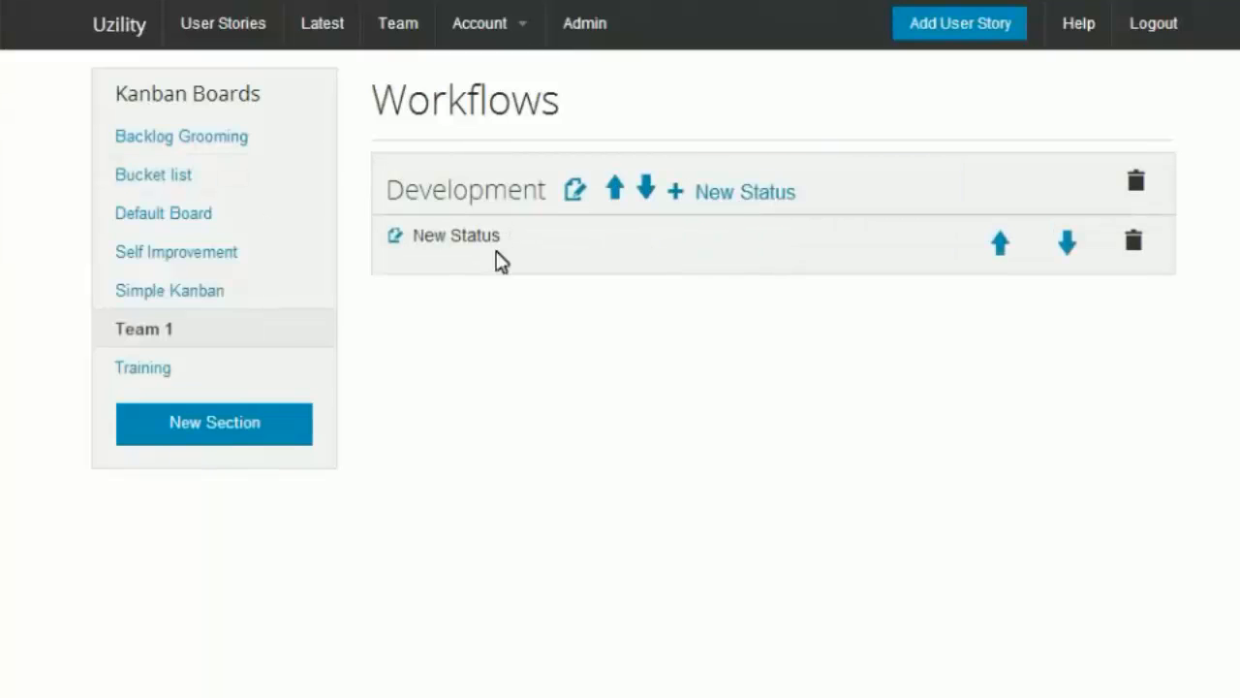
pyautogui.click(408, 246)
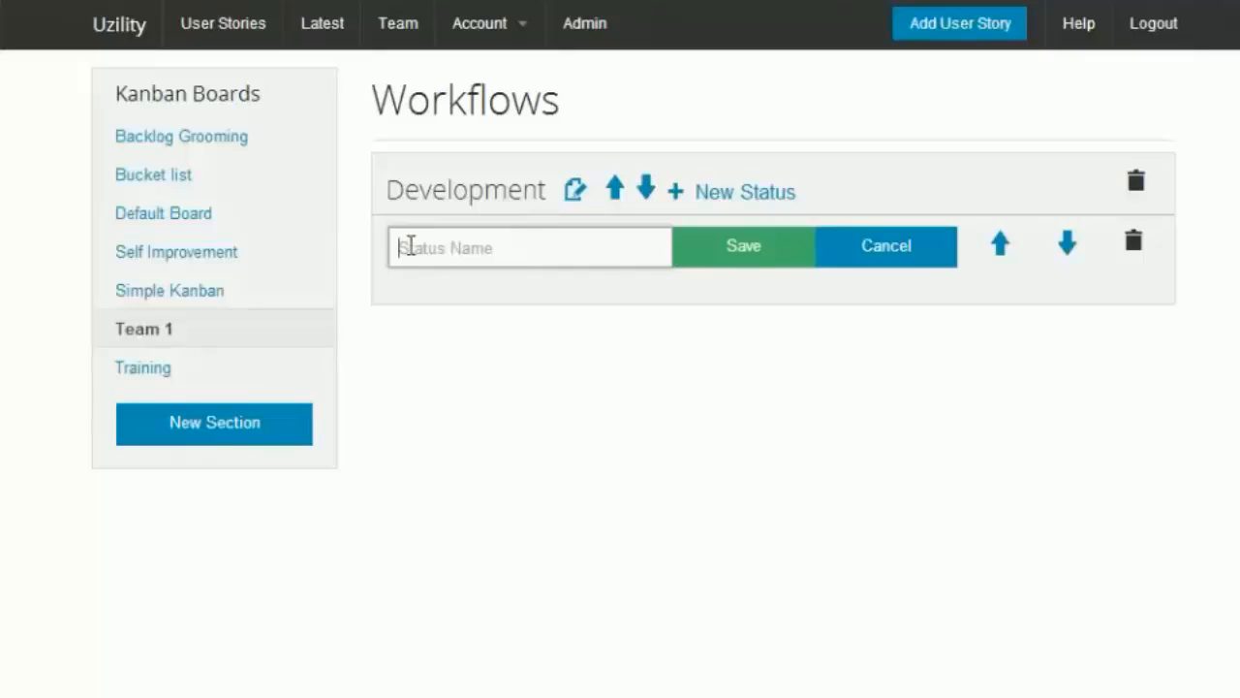
pyautogui.write('Sprint P')
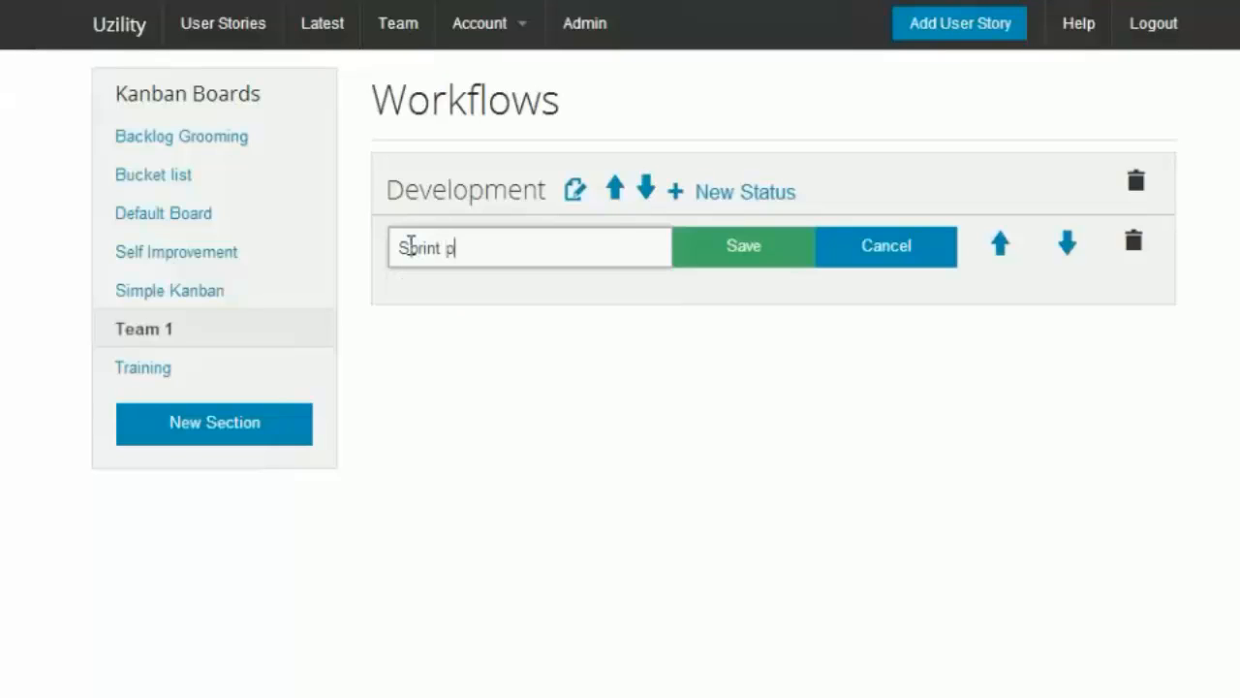
pyautogui.write('lanning')
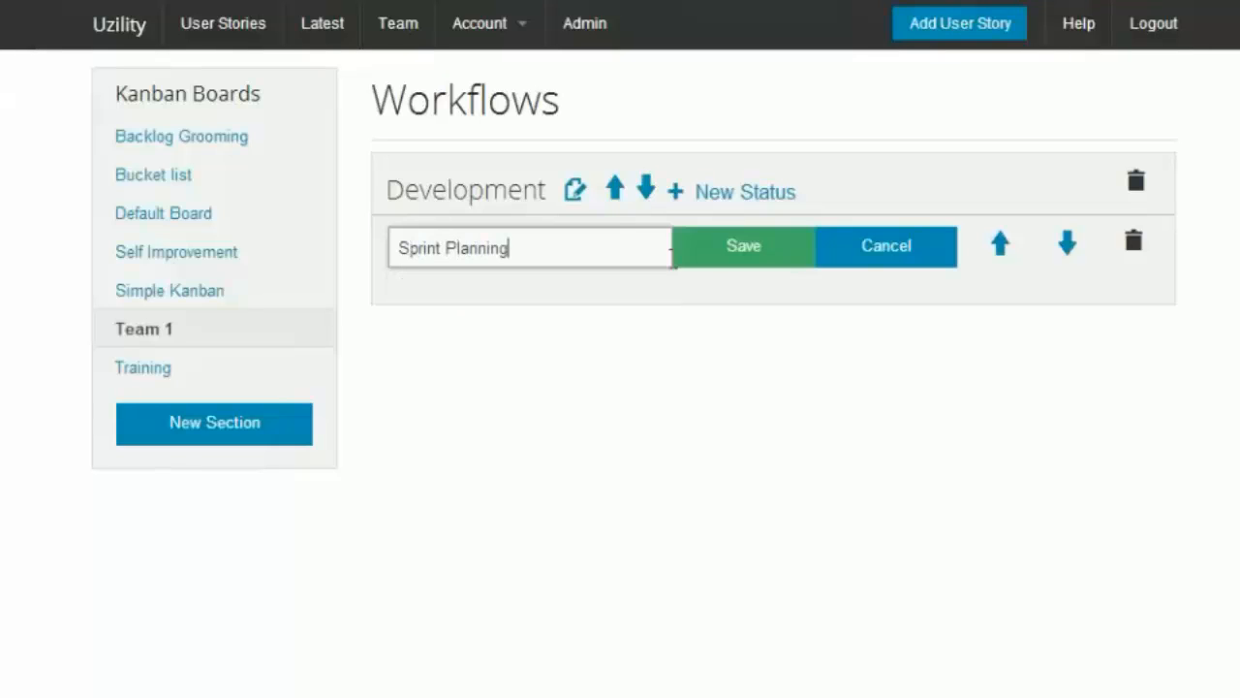
pyautogui.click(708, 257)
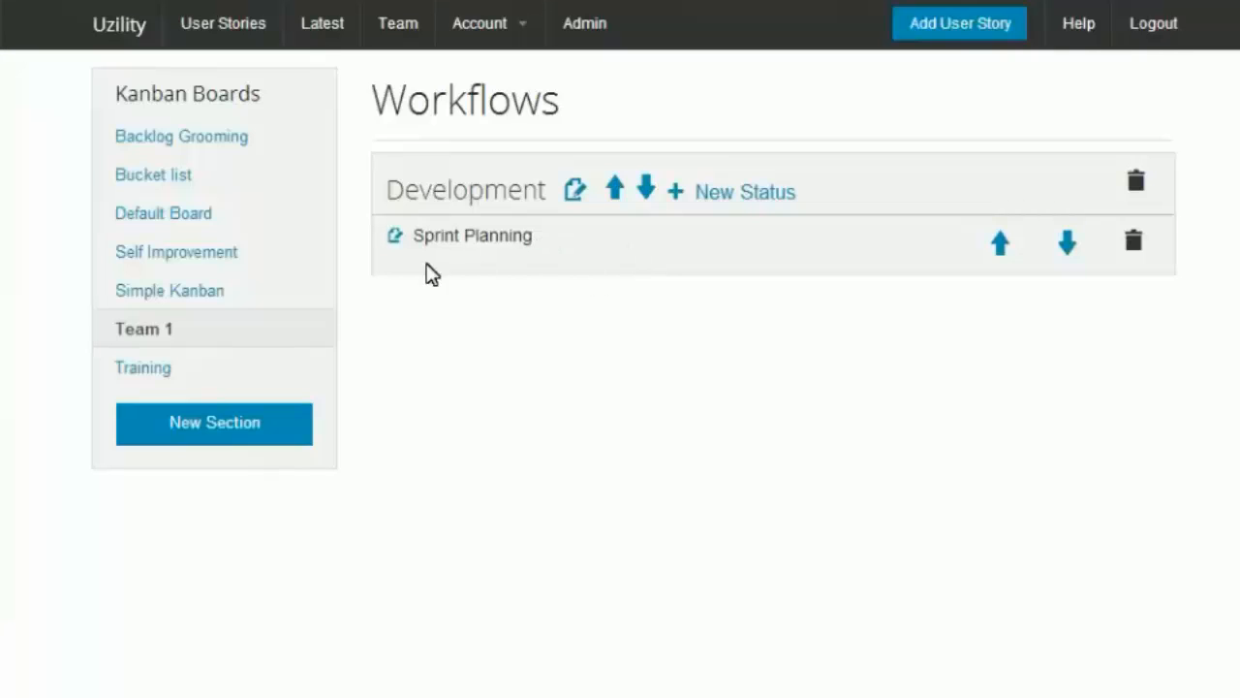
# Step: Add a second status named Next Sprint to the Development workflow
pyautogui.click(719, 197)
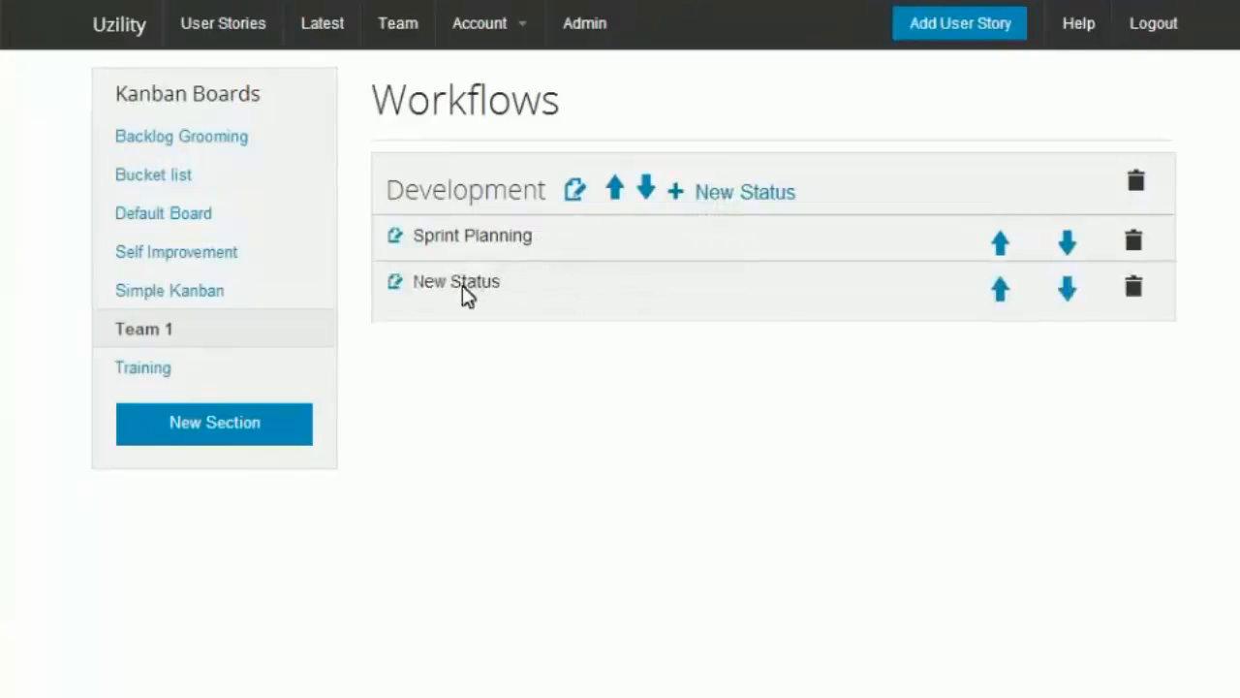
pyautogui.click(394, 283)
pyautogui.click(454, 305)
pyautogui.write('N')
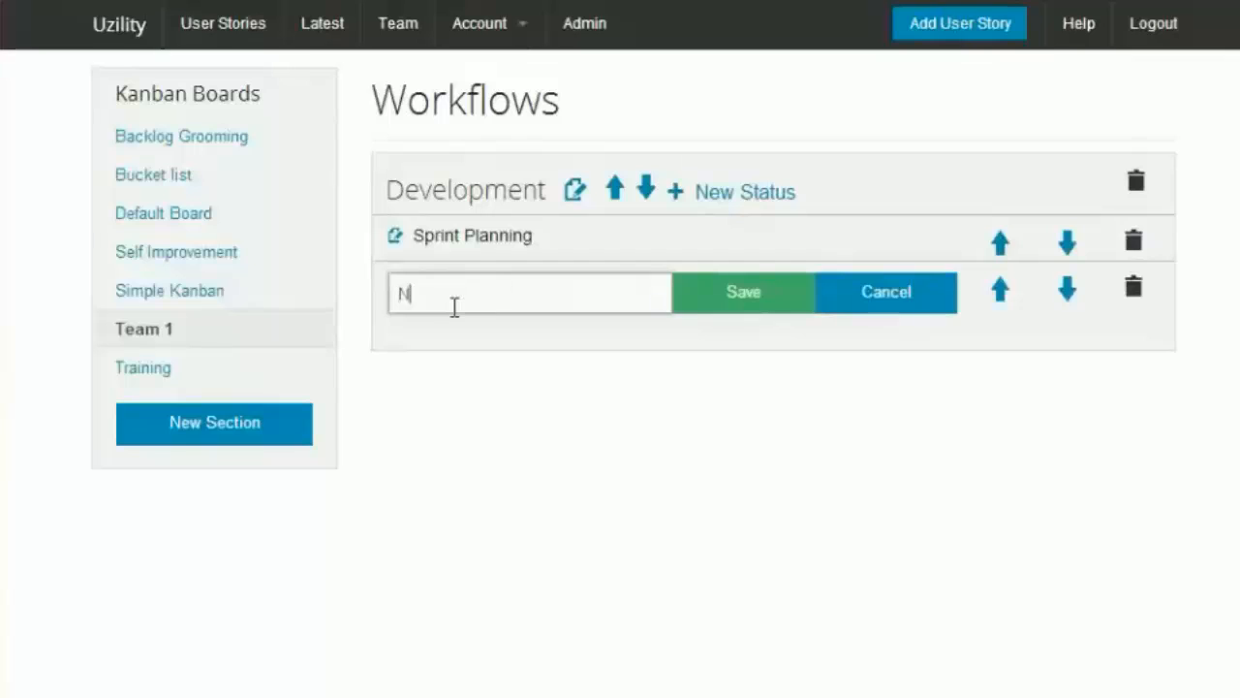
pyautogui.write('ext Sprint')
pyautogui.click(764, 304)
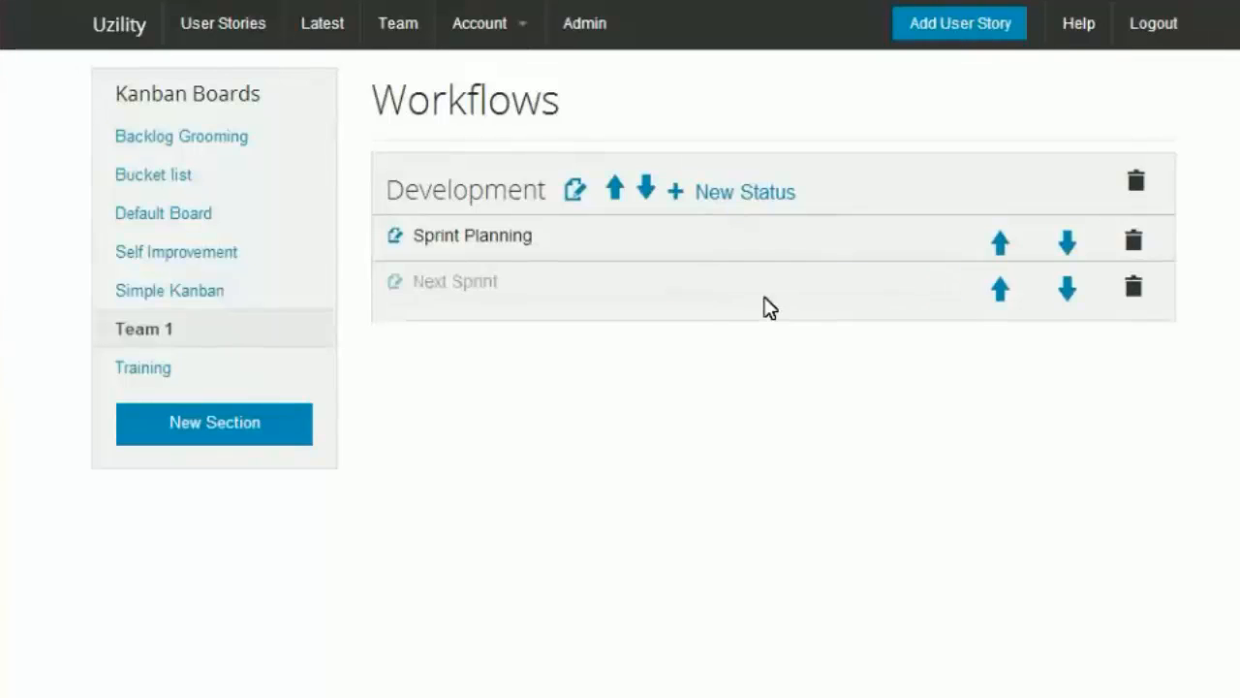
# Step: Add a third status named To Do to the Development workflow
pyautogui.click(734, 193)
pyautogui.click(395, 329)
pyautogui.click(441, 336)
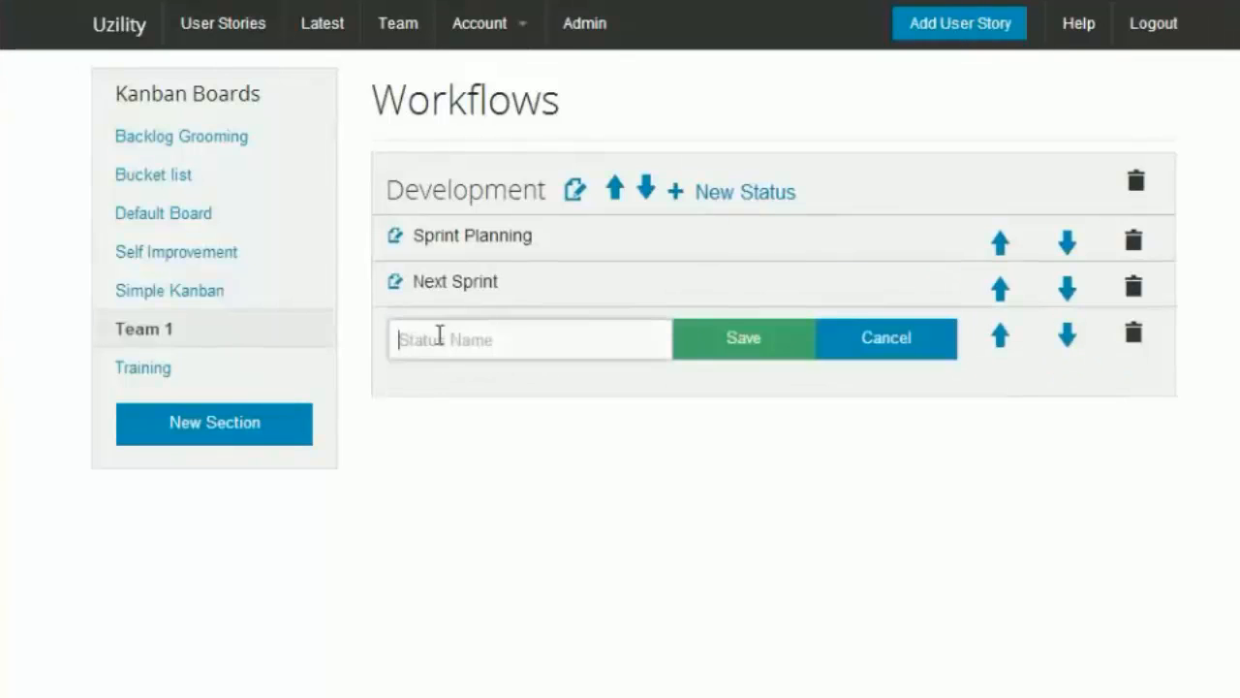
pyautogui.write('Tod')
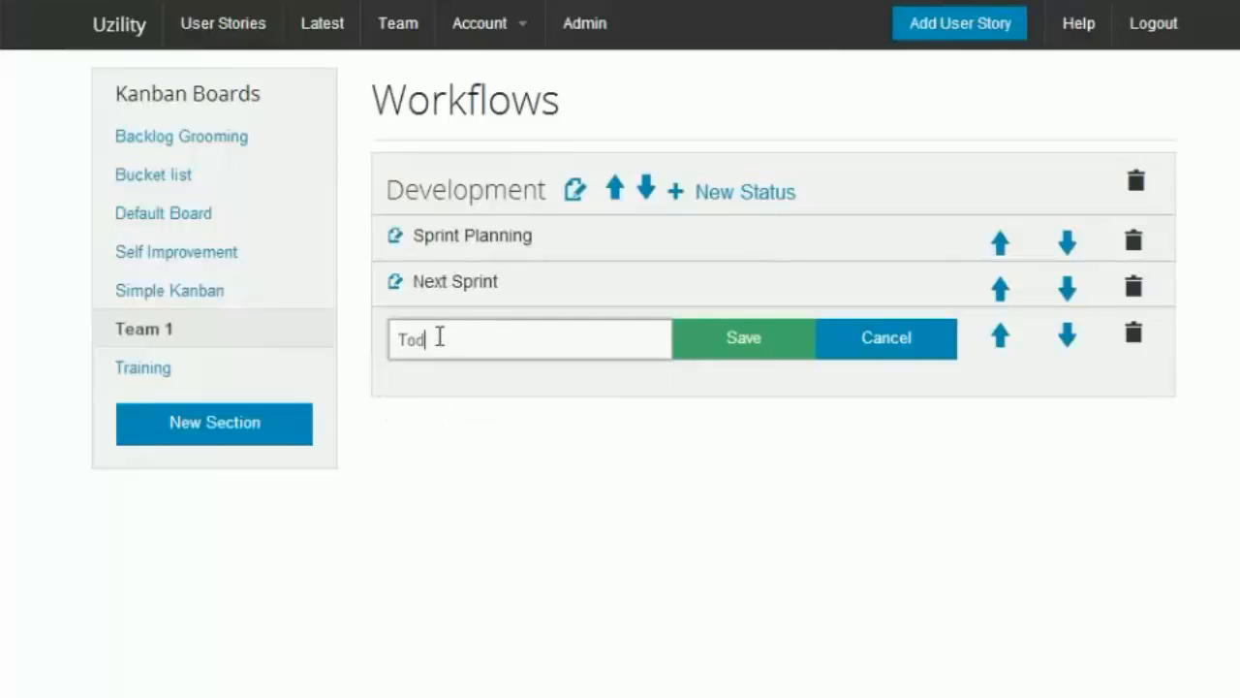
pyautogui.write('Do')
pyautogui.press('Return')
# Step: Add a fourth status named In progress to the Development workflow
pyautogui.click(734, 193)
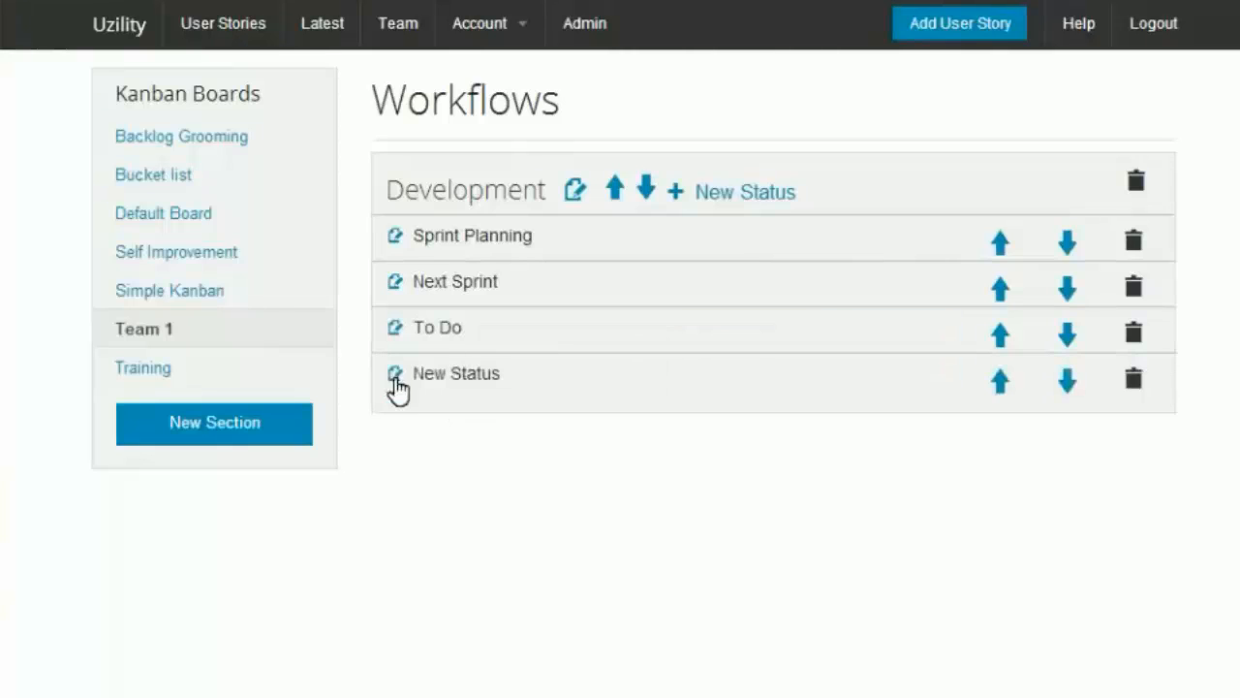
pyautogui.click(395, 376)
pyautogui.click(430, 383)
pyautogui.write('In progress')
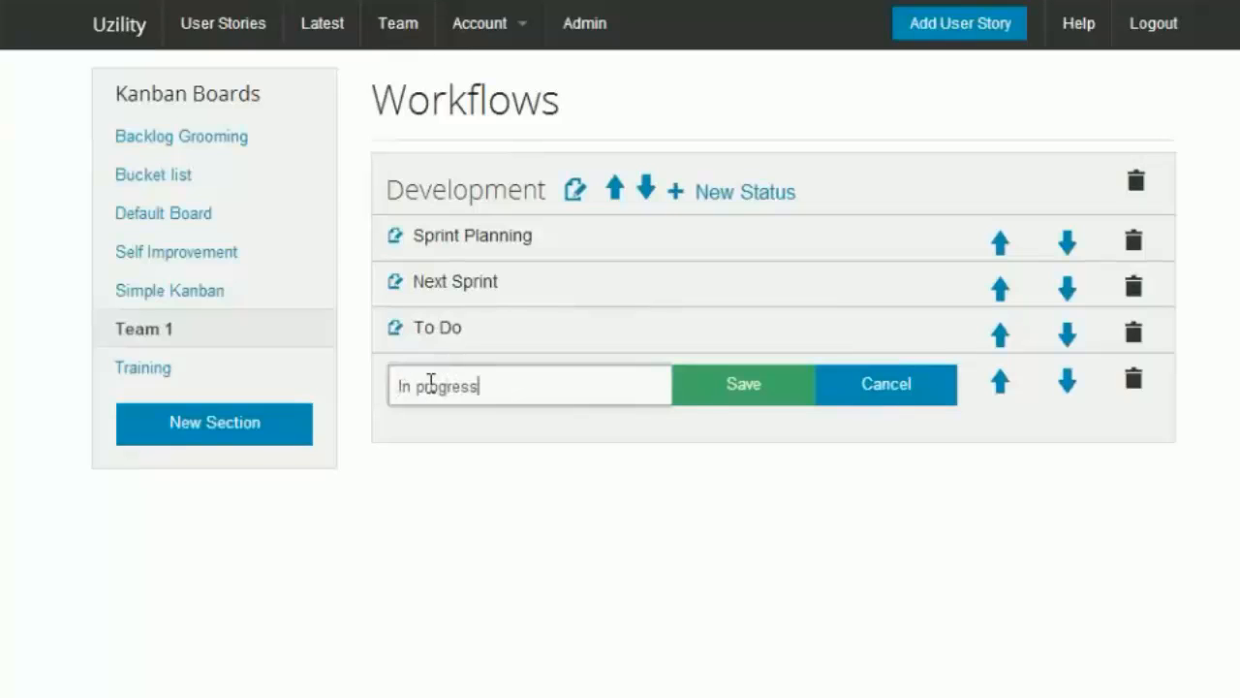
pyautogui.press('Return')
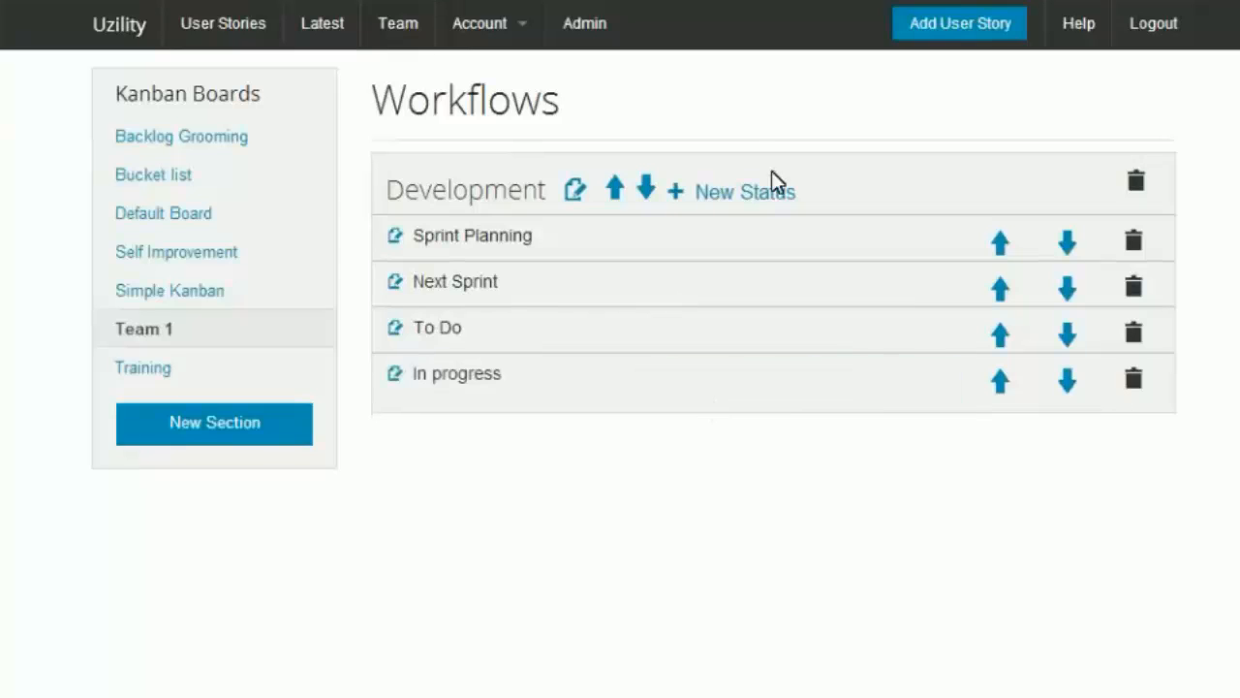
# Step: Add a fifth status named To Test to the Development workflow
pyautogui.click(750, 194)
pyautogui.click(395, 422)
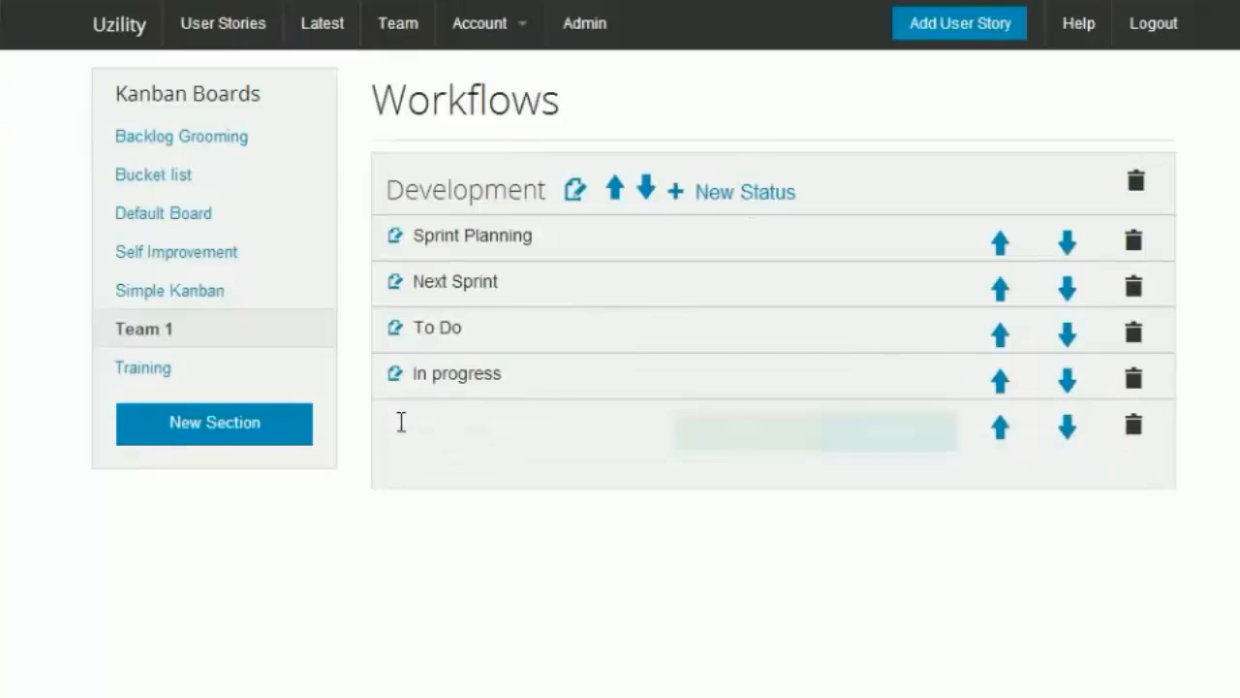
pyautogui.write('To Tes')
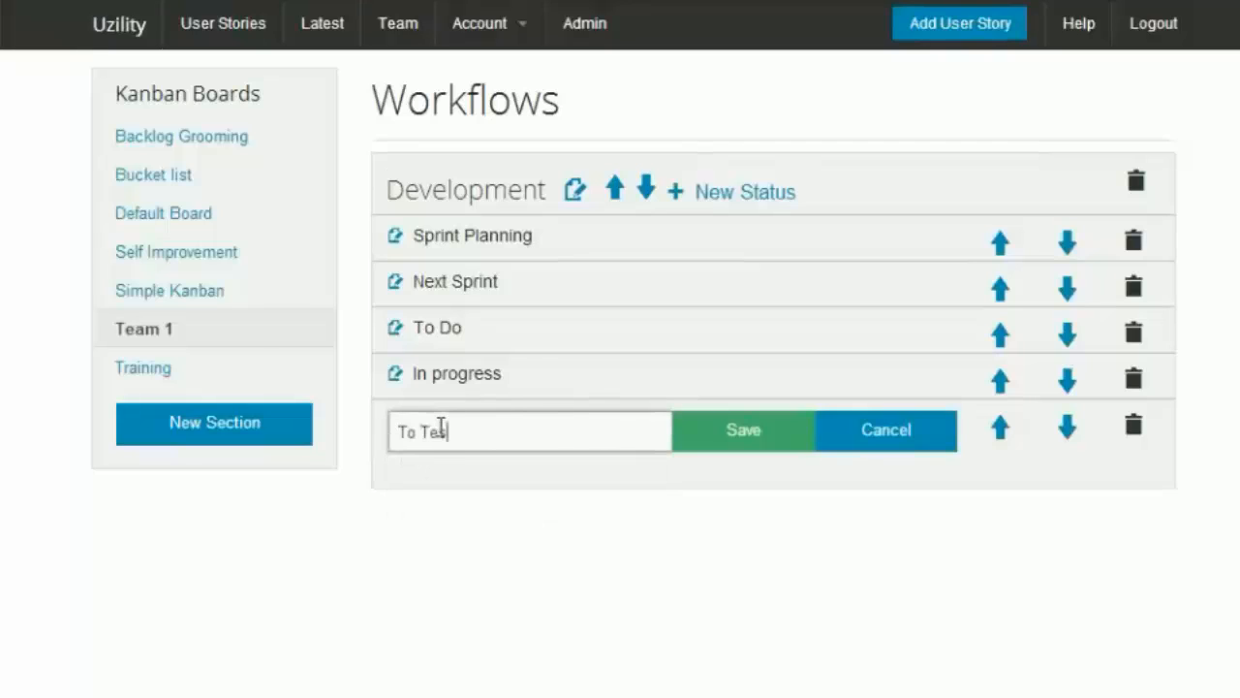
pyautogui.write('t')
pyautogui.press('Return')
# Step: Add a sixth status named Done to the Development workflow
pyautogui.click(396, 466)
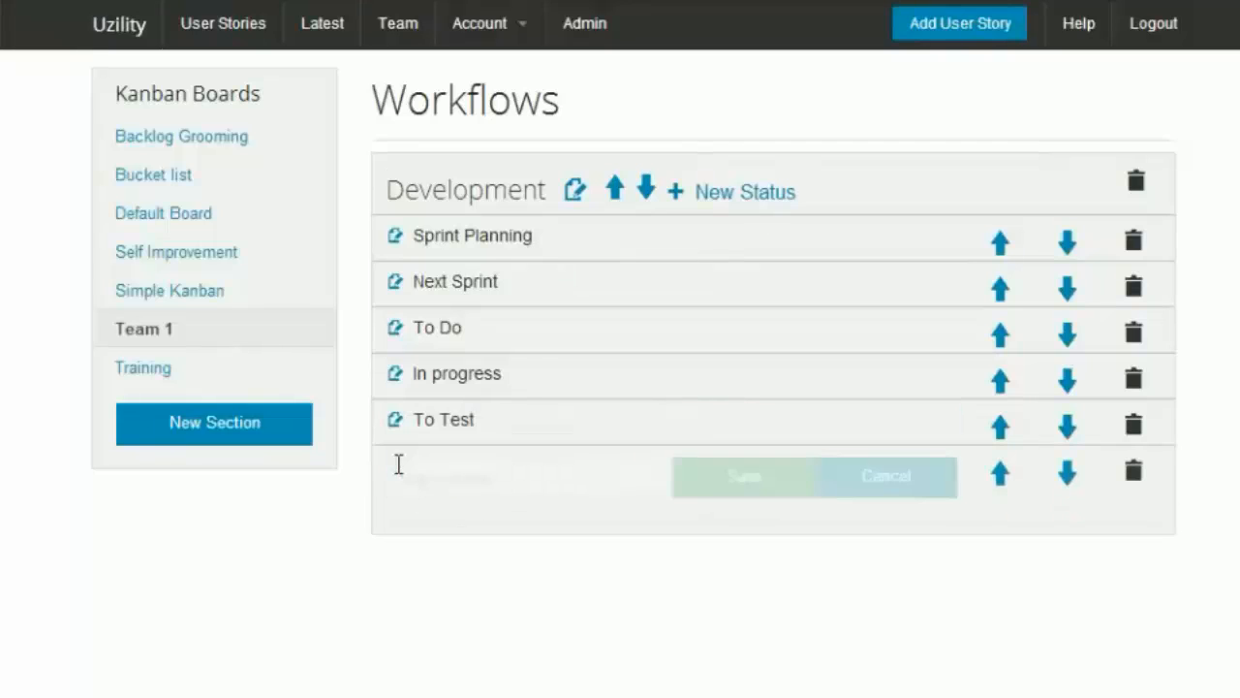
pyautogui.write('Done')
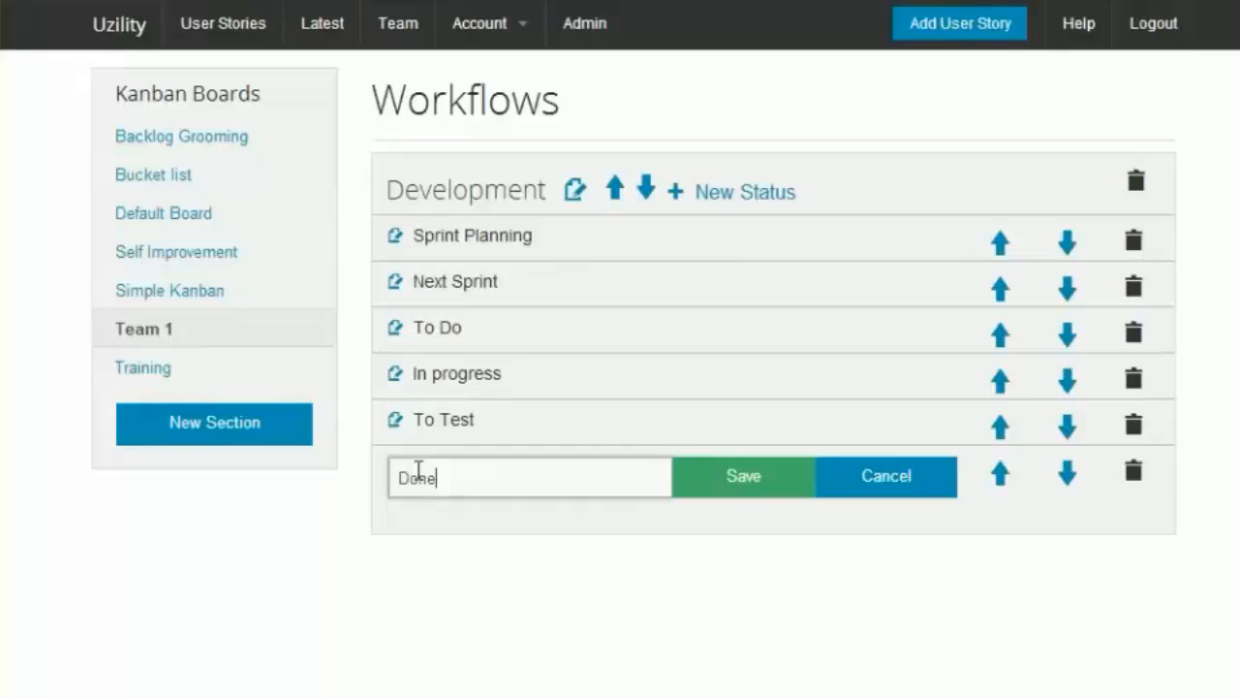
pyautogui.click(736, 479)
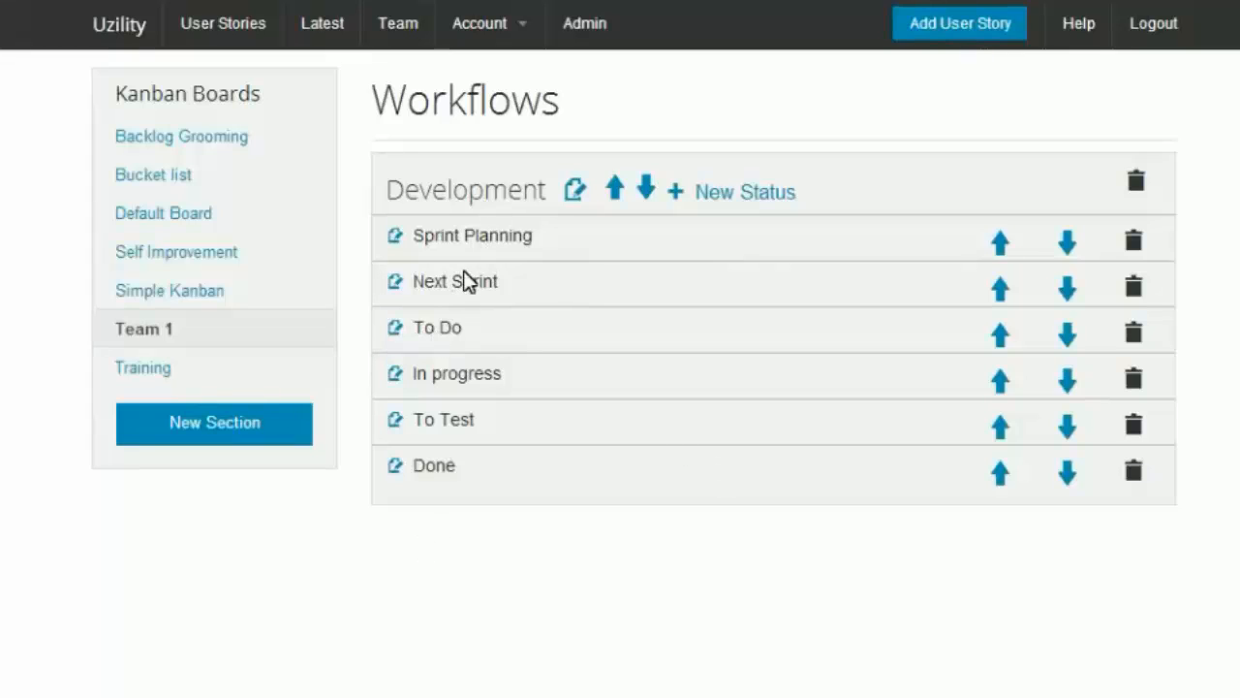
# Step: Reassign story 33, User story 1, to the Team 1 board with the Next Sprint status and save
pyautogui.click(106, 39)
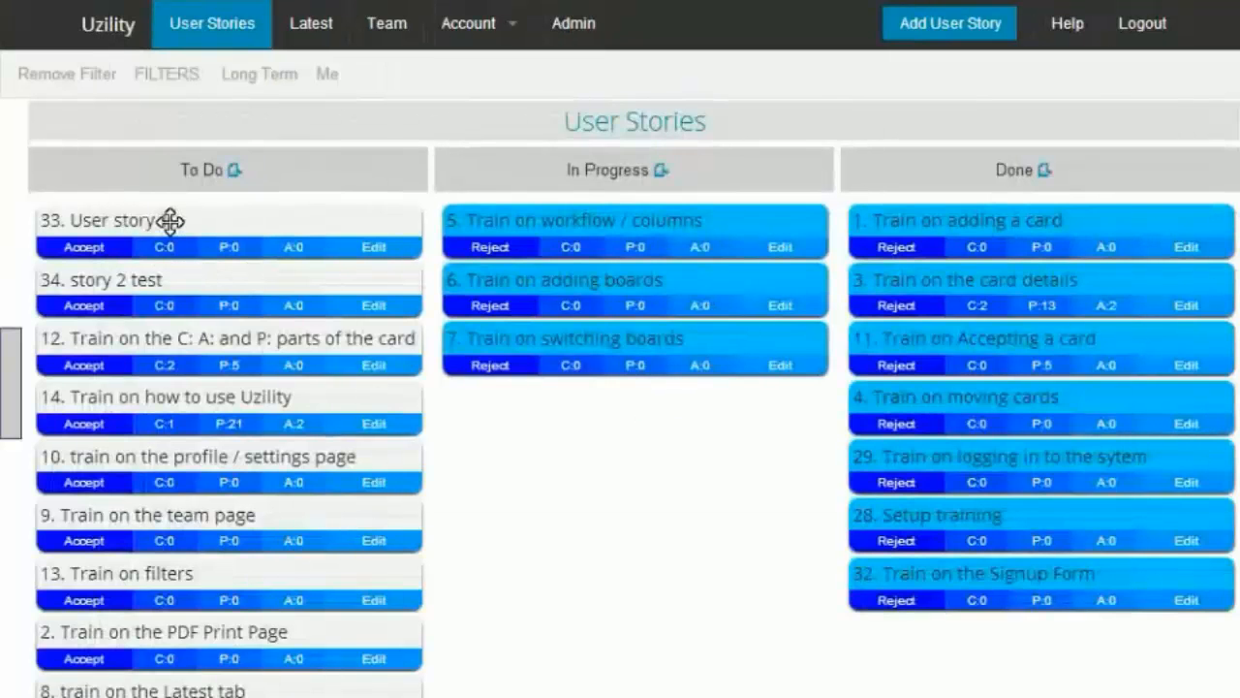
pyautogui.click(184, 222)
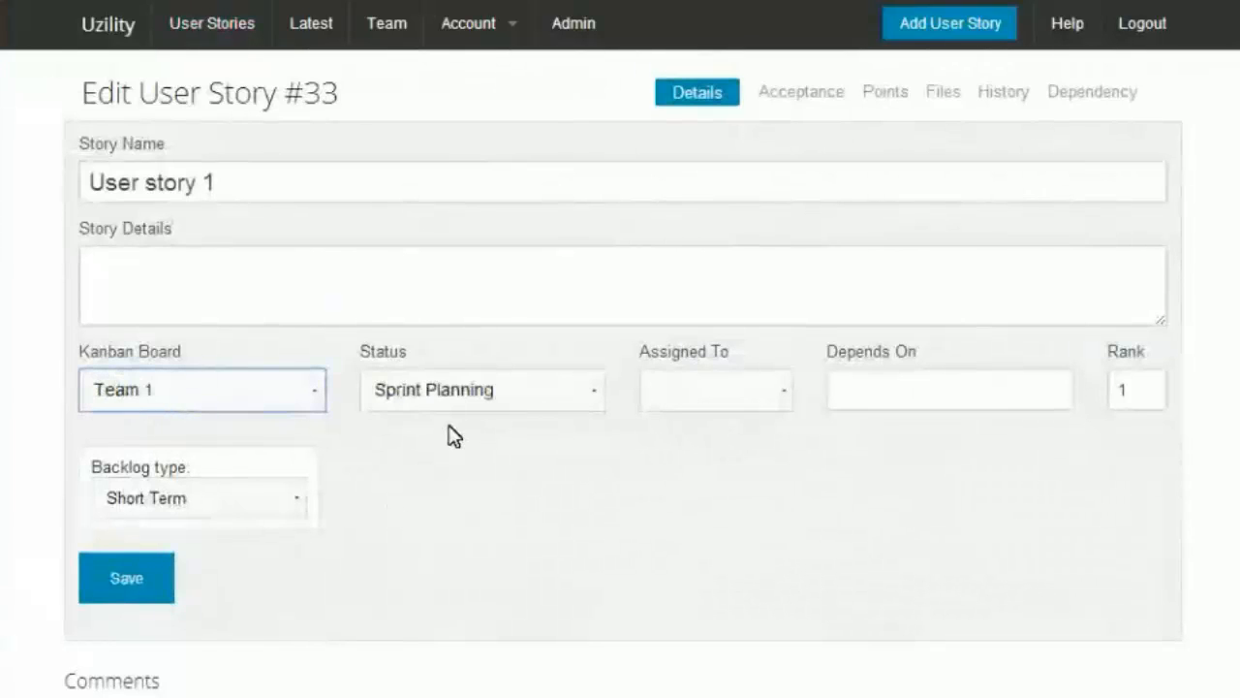
pyautogui.click(462, 405)
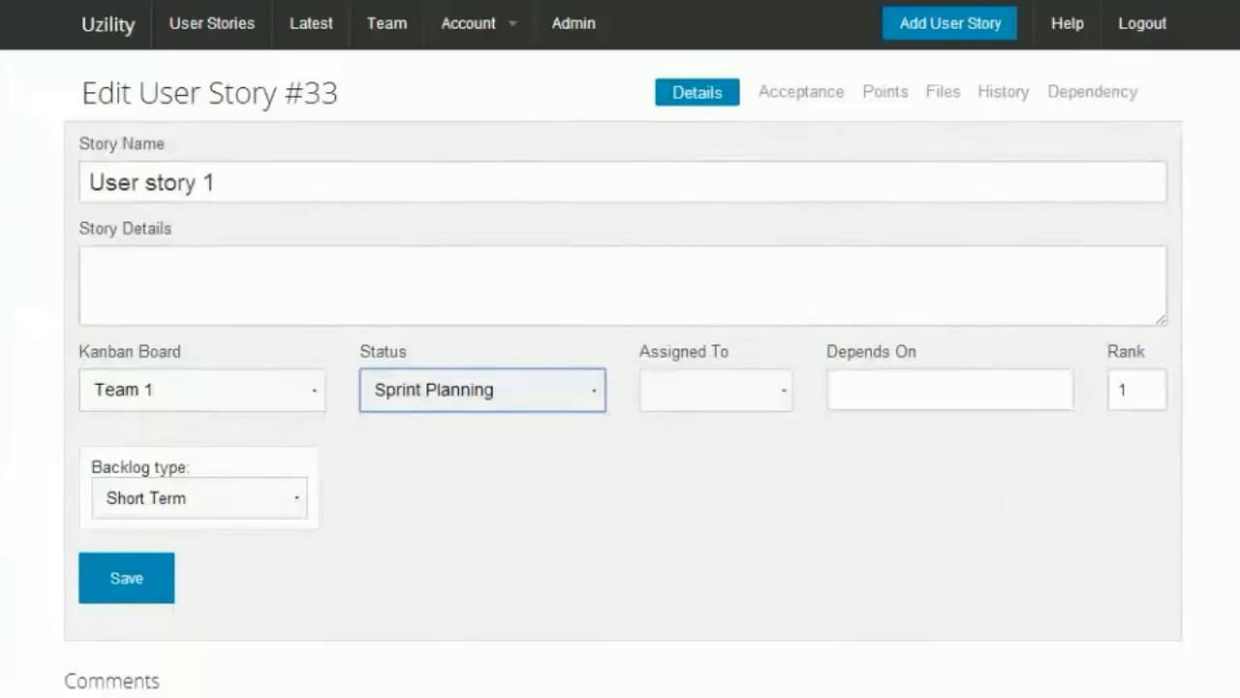
pyautogui.press('Down')
pyautogui.click(153, 575)
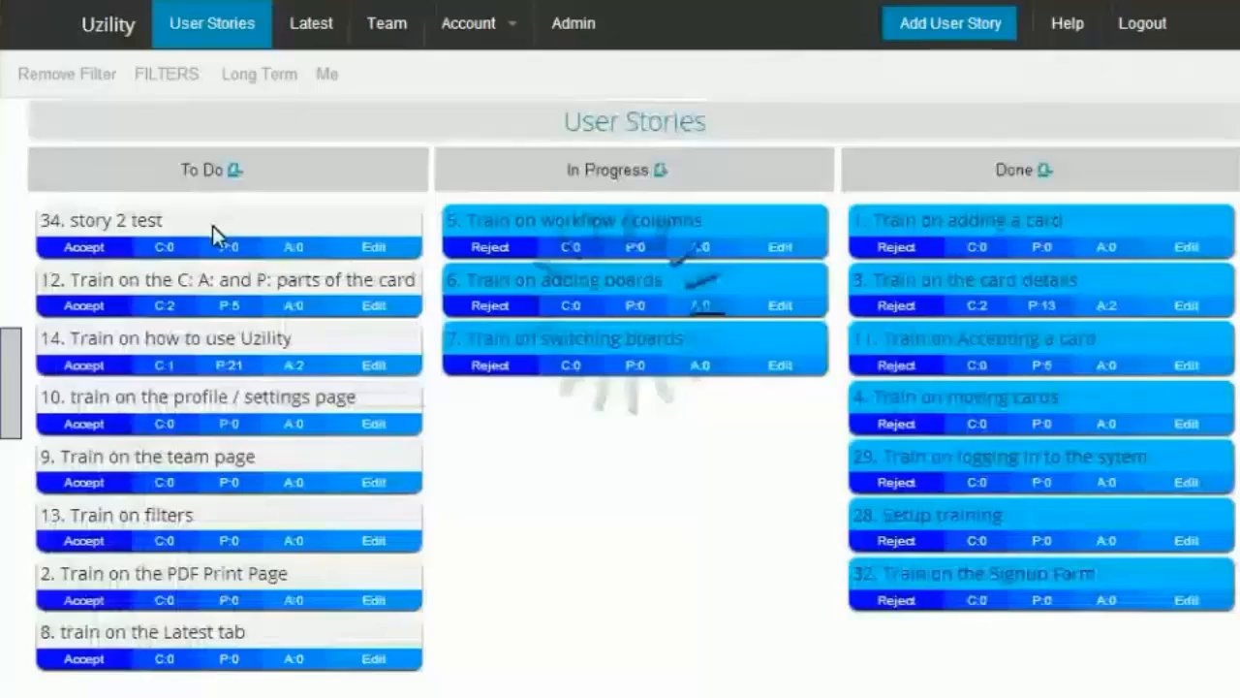
# Step: Reassign story 34, story 2 test, to the Team 1 board with the To Do status and save
pyautogui.click(212, 225)
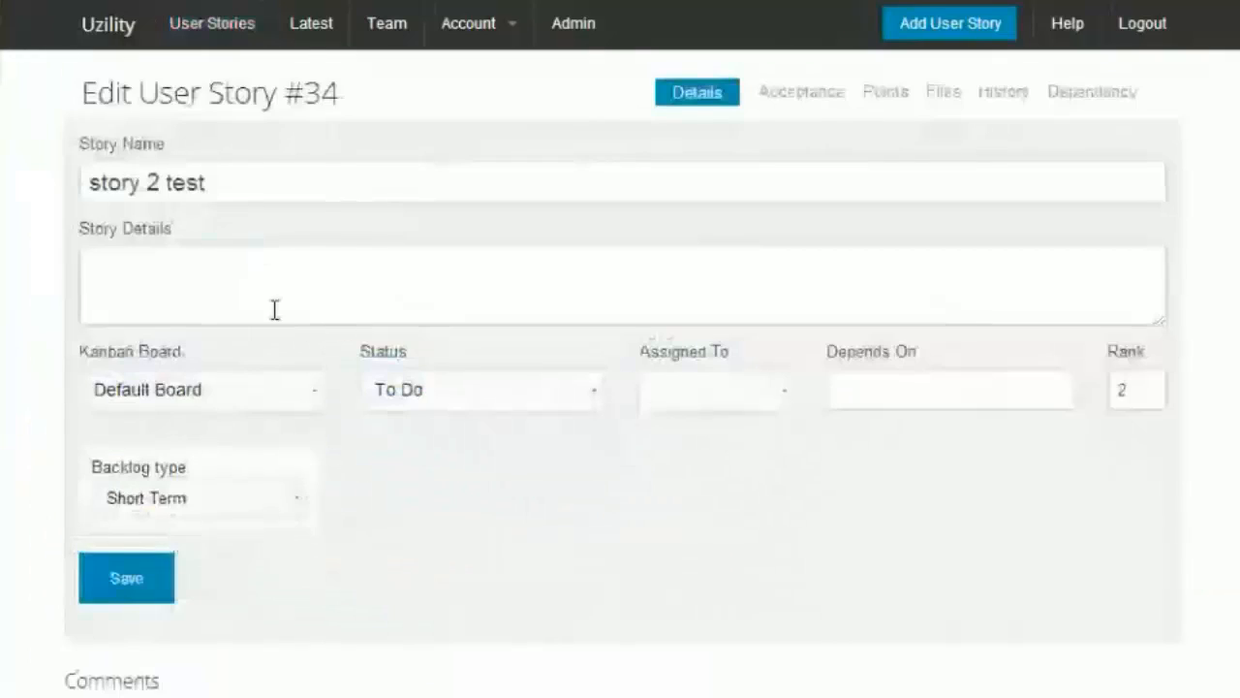
pyautogui.click(480, 402)
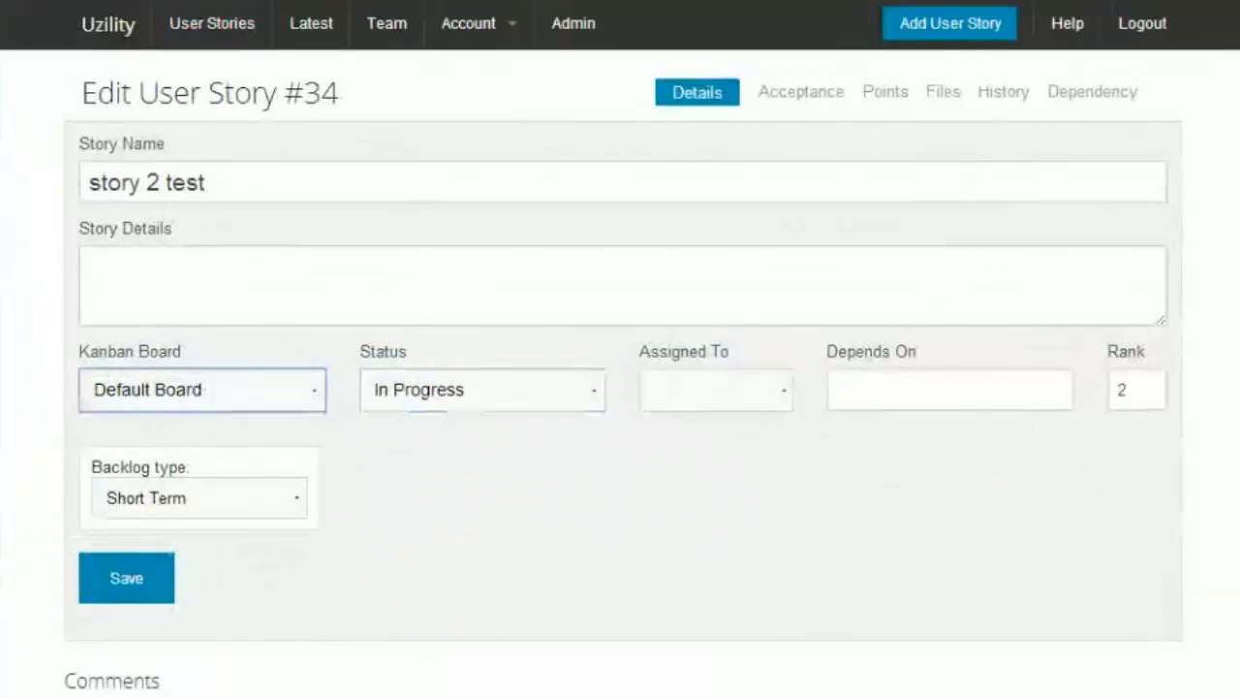
pyautogui.press('Down')
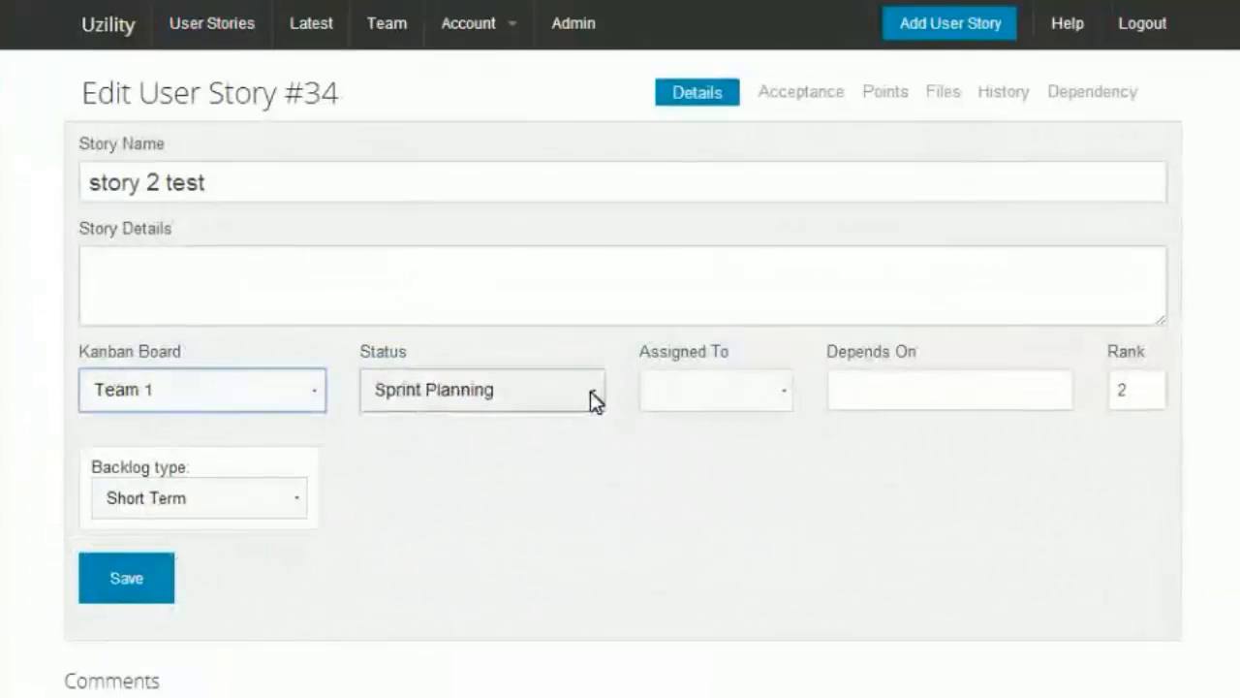
pyautogui.click(529, 404)
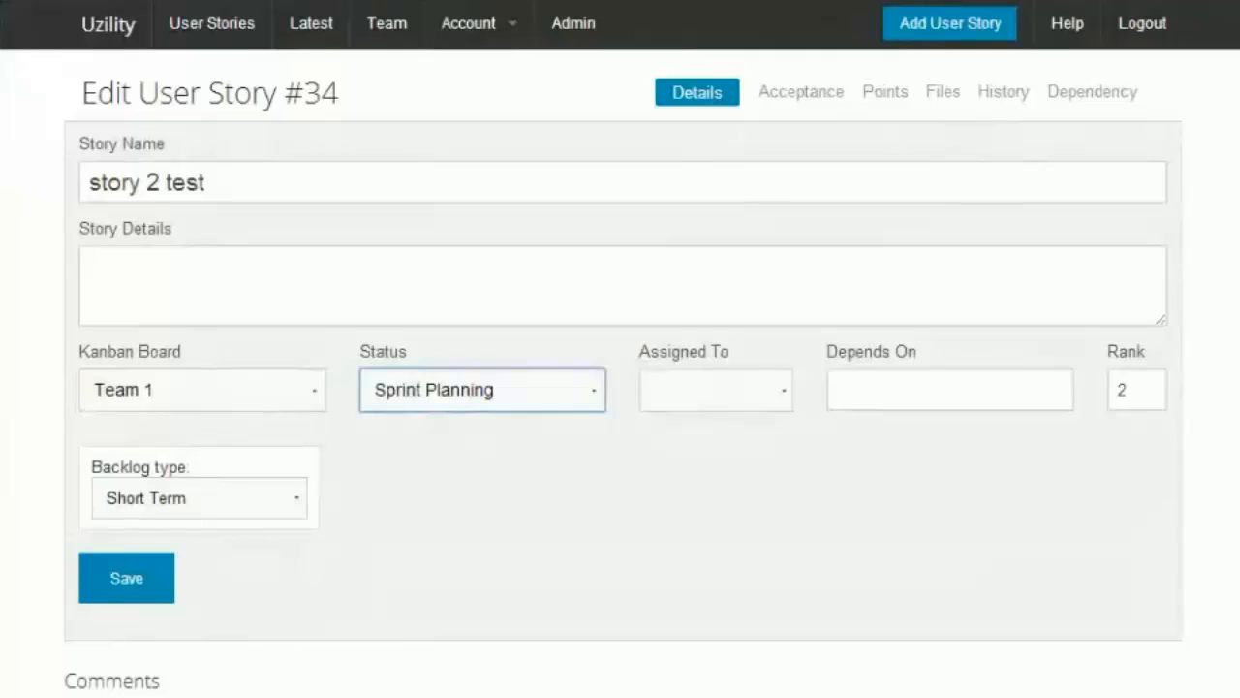
pyautogui.press('Down')
pyautogui.click(122, 581)
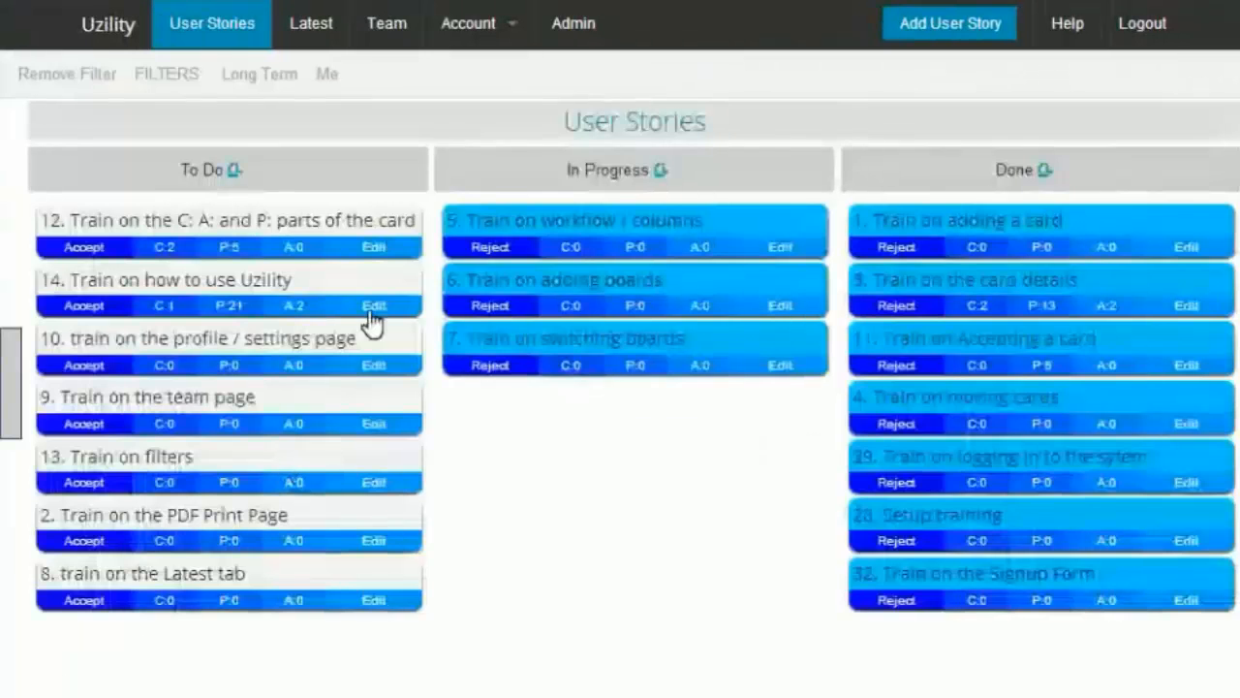
# Step: Open the Team 1 board to view its stories, then switch back to the Default Board
pyautogui.click(595, 130)
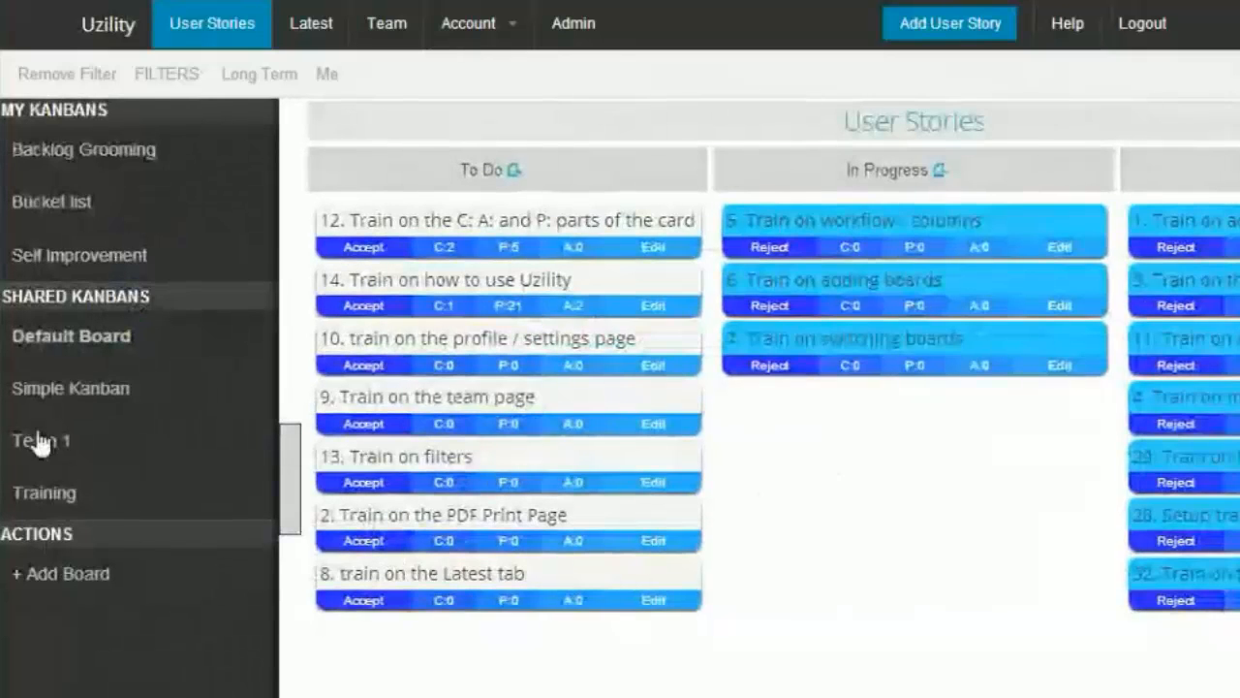
pyautogui.click(39, 441)
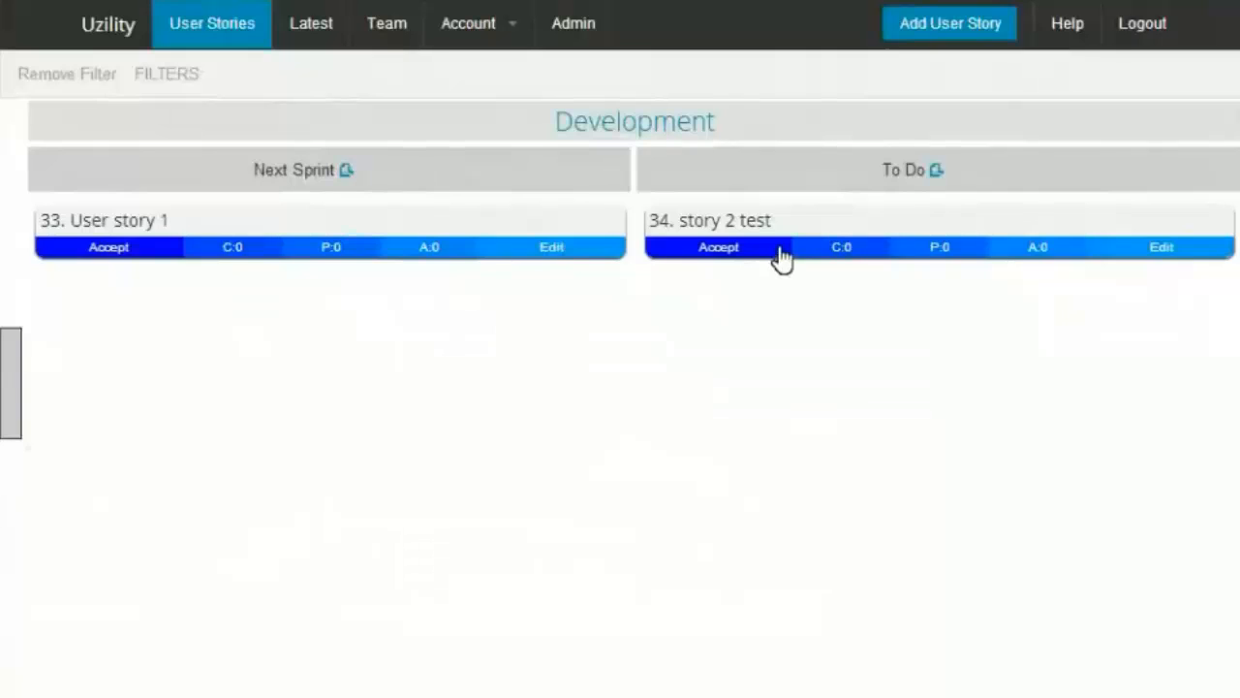
pyautogui.click(10, 382)
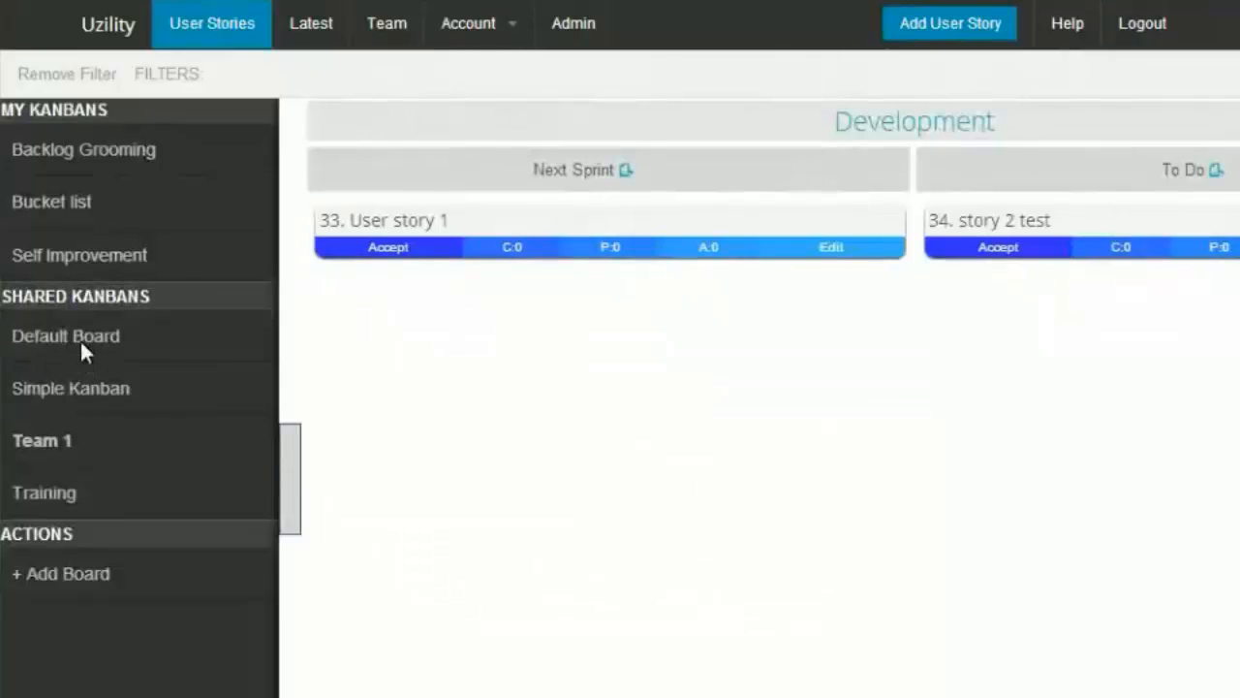
pyautogui.click(81, 346)
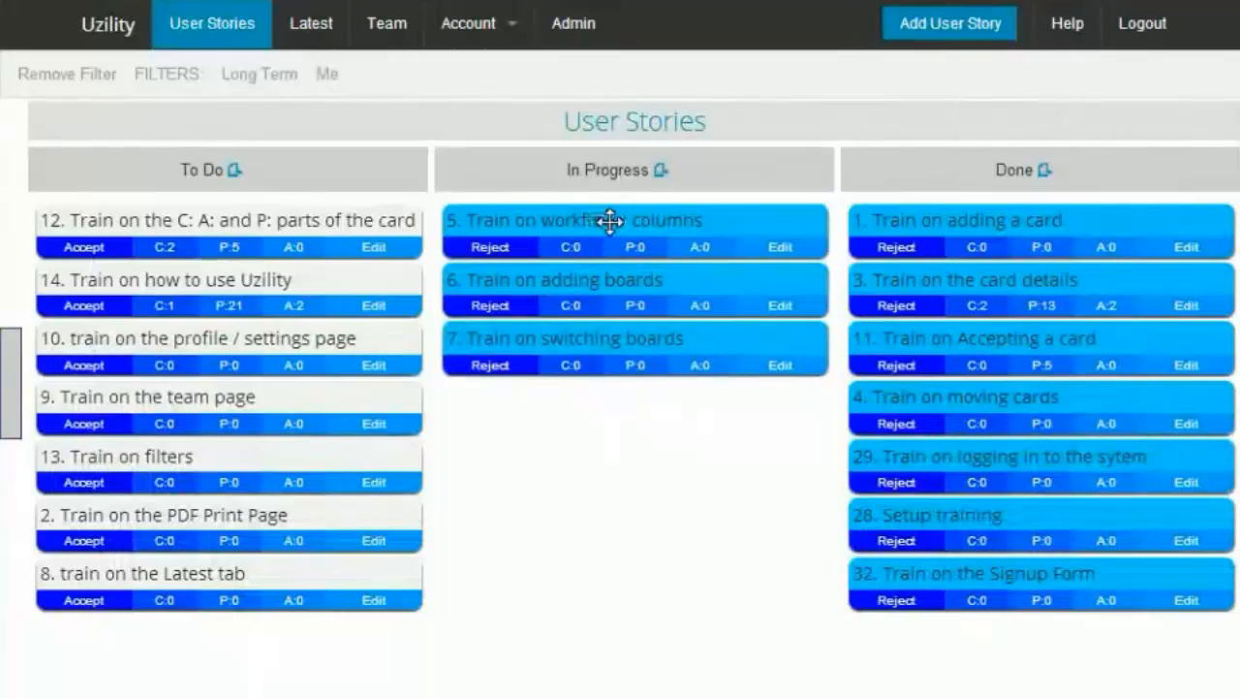
# Step: Drag cards 5, 6 and 7 into the Done column and card 12 into In Progress
pyautogui.moveTo(966, 219); pyautogui.dragTo(977, 222)
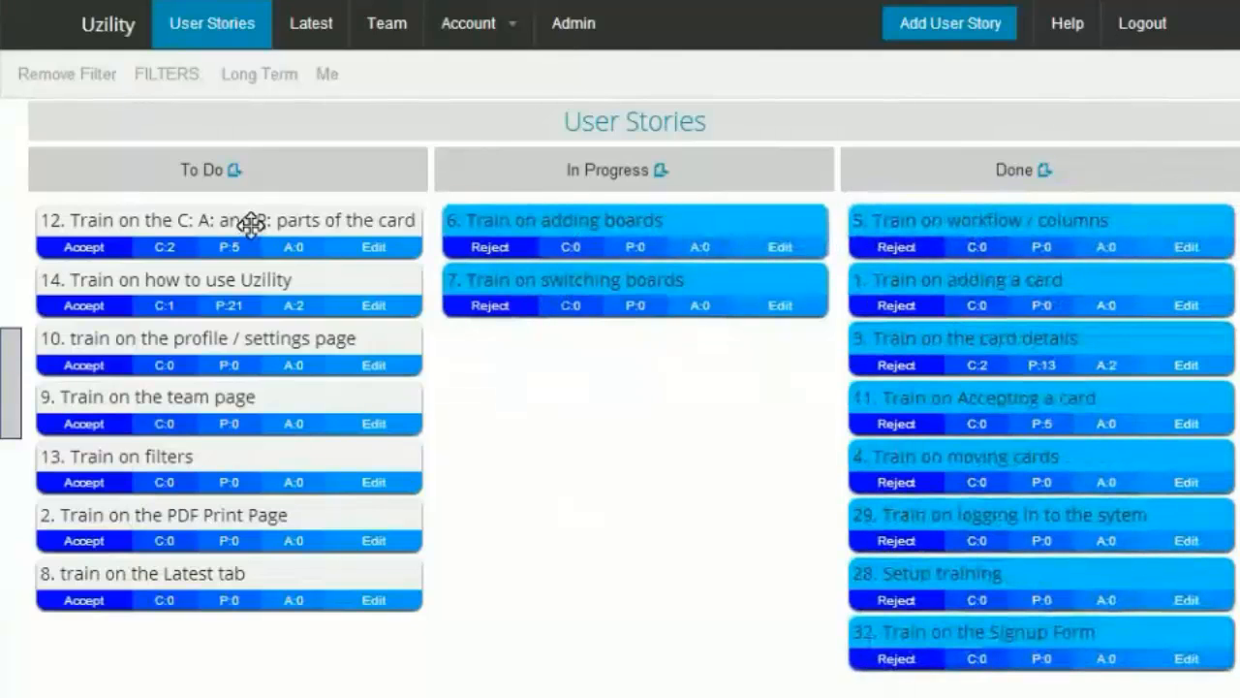
pyautogui.moveTo(249, 222); pyautogui.dragTo(655, 222)
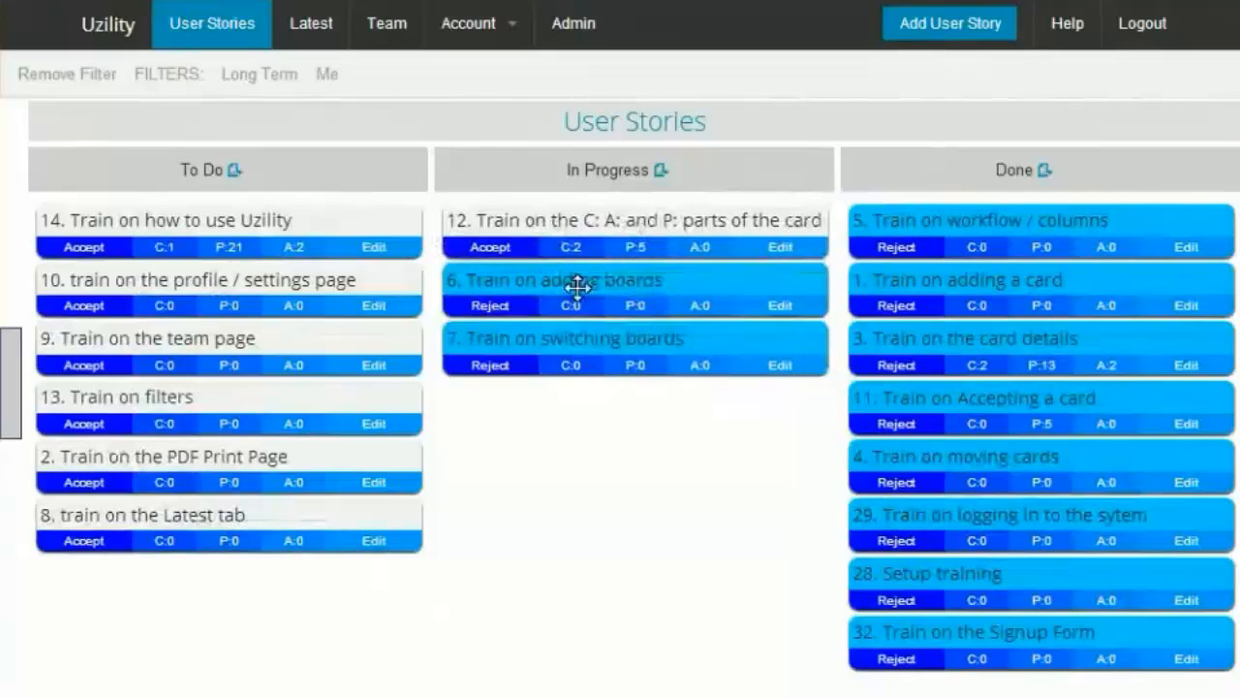
pyautogui.moveTo(575, 283); pyautogui.dragTo(975, 249)
pyautogui.moveTo(704, 276); pyautogui.dragTo(966, 222)
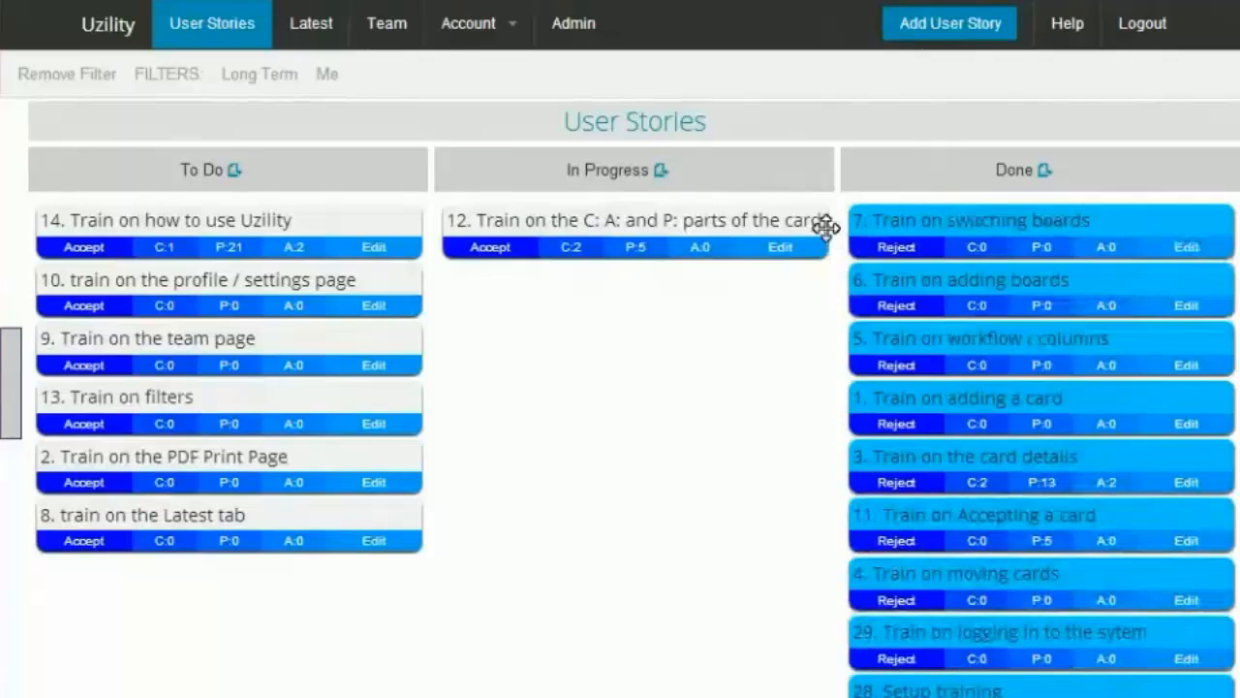
# Step: Accept card 12 in the In Progress column and check its points estimate
pyautogui.click(505, 248)
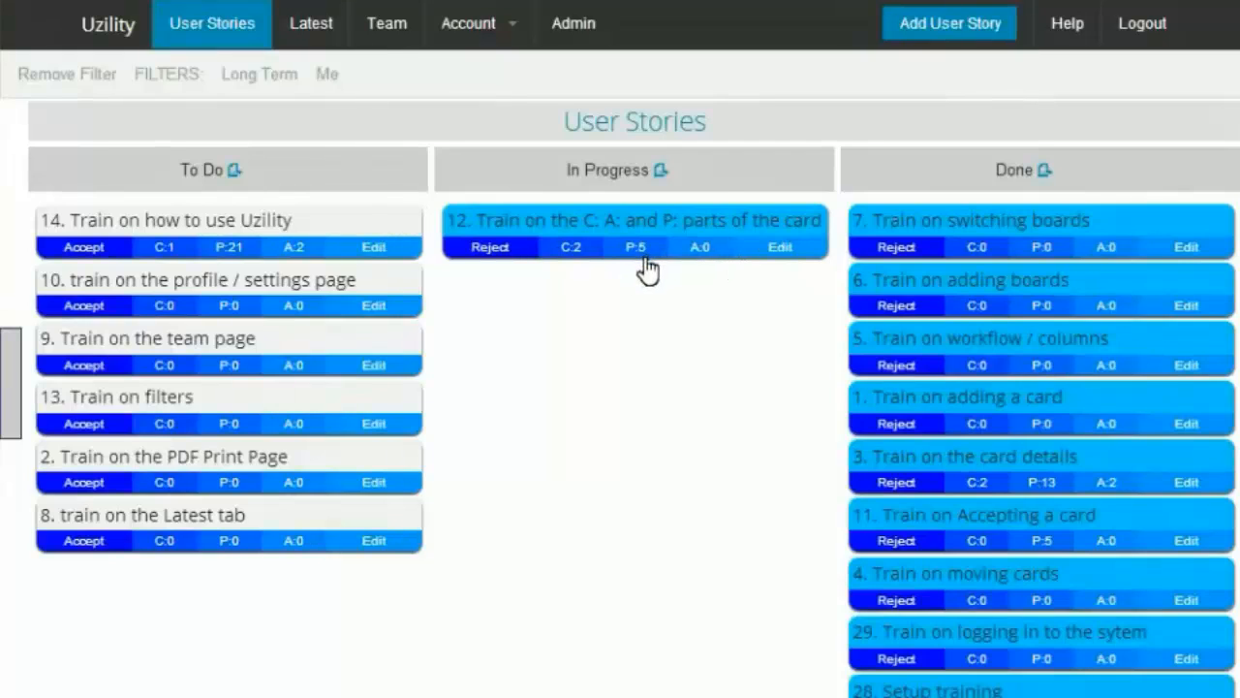
pyautogui.moveTo(646, 262)
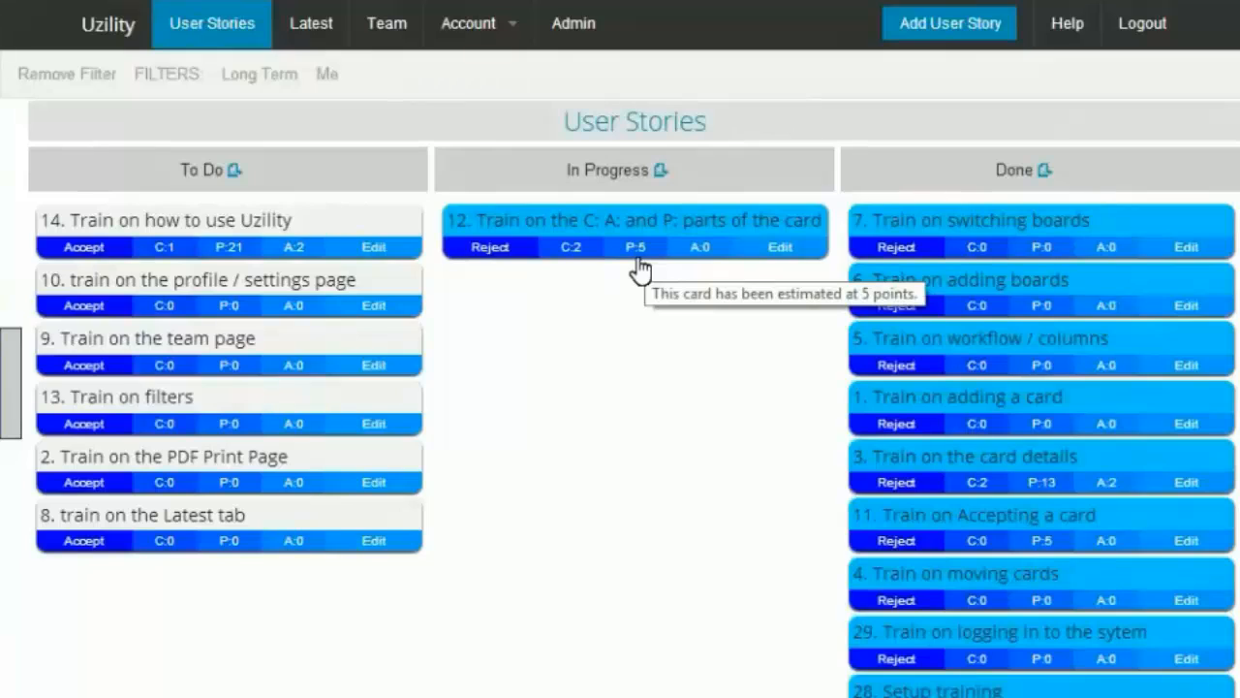
# Step: Review the Points admin option and the Show Points user story setting, then save the settings
pyautogui.click(589, 37)
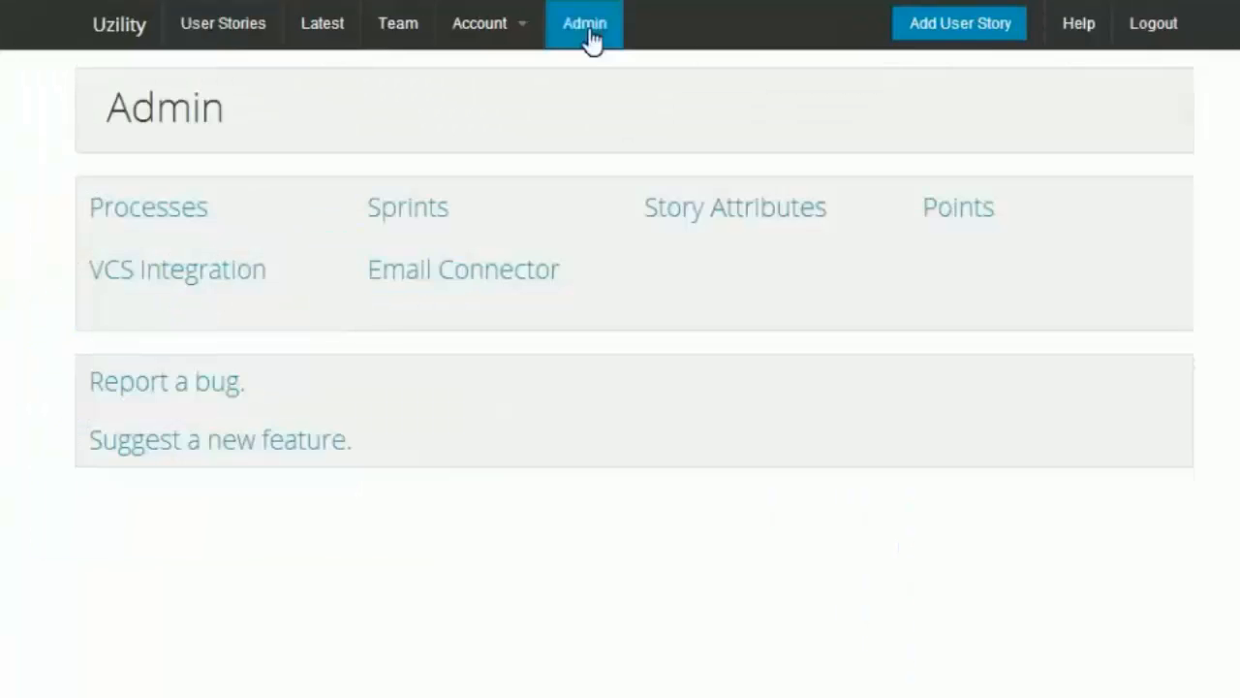
pyautogui.click(958, 213)
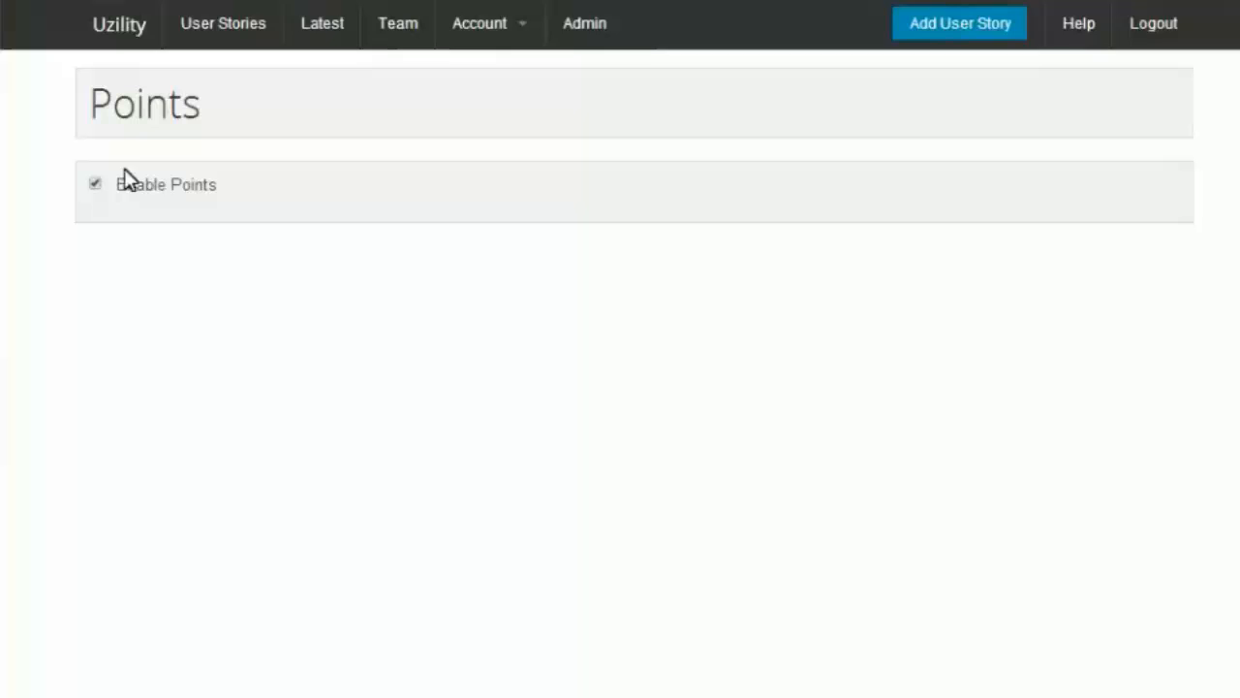
pyautogui.click(481, 27)
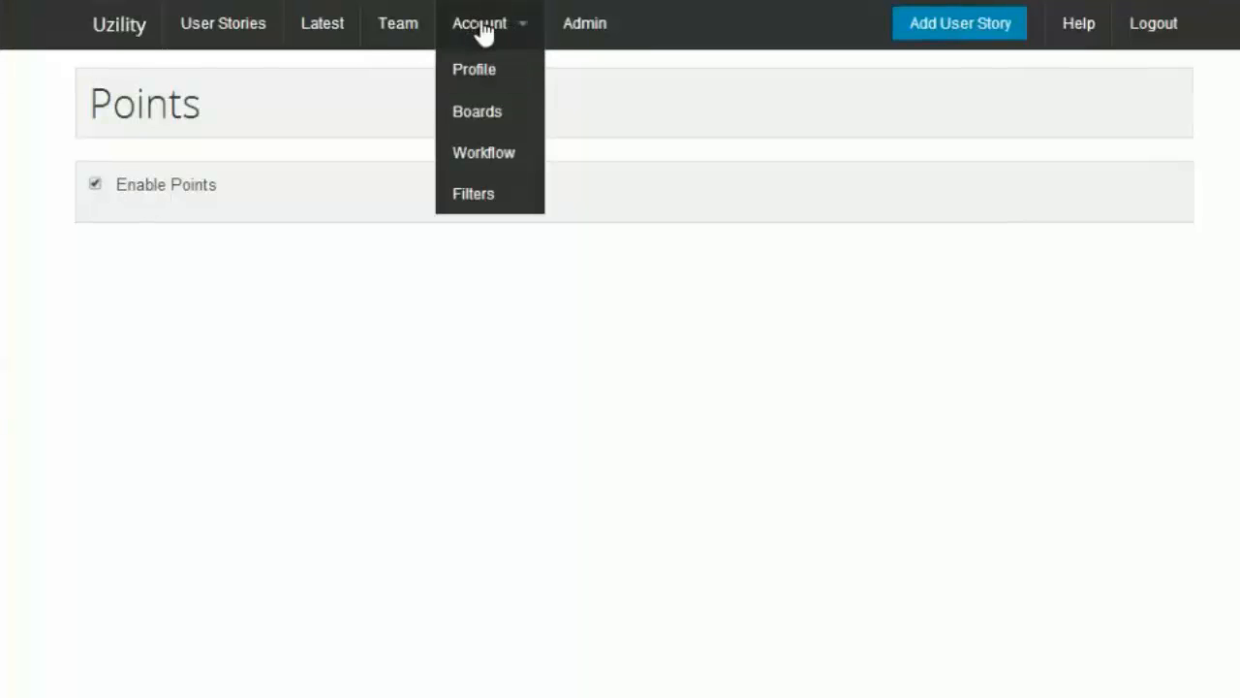
pyautogui.click(484, 77)
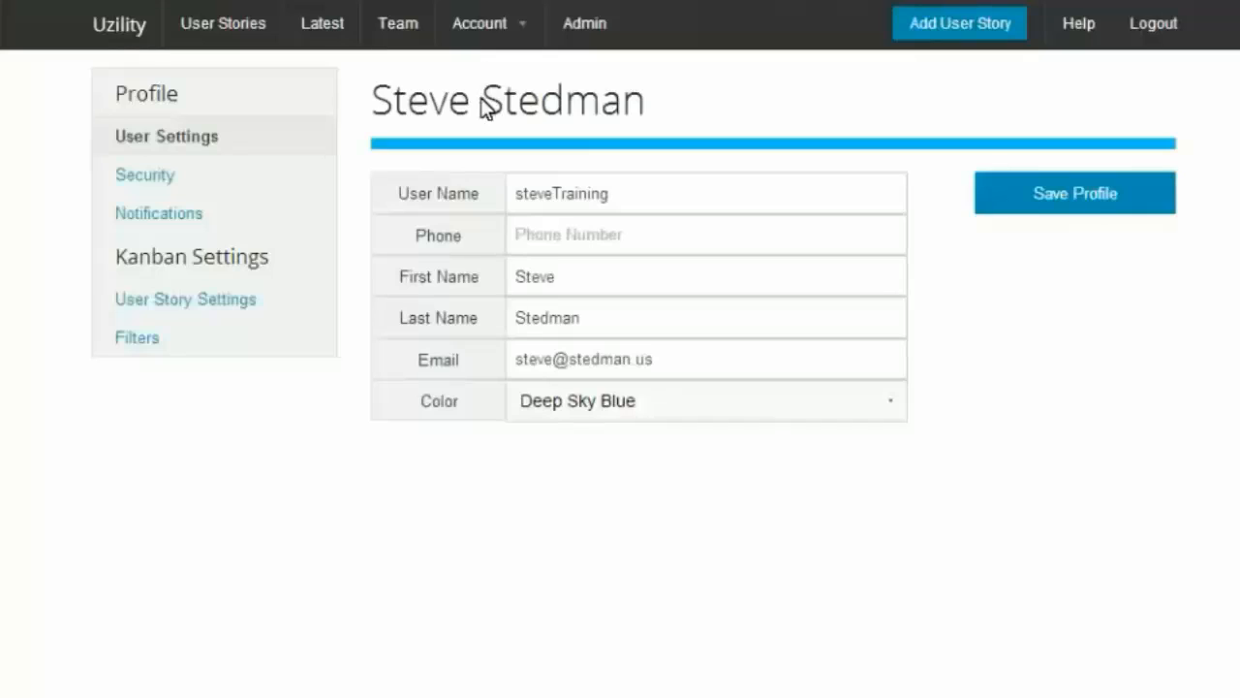
pyautogui.click(172, 309)
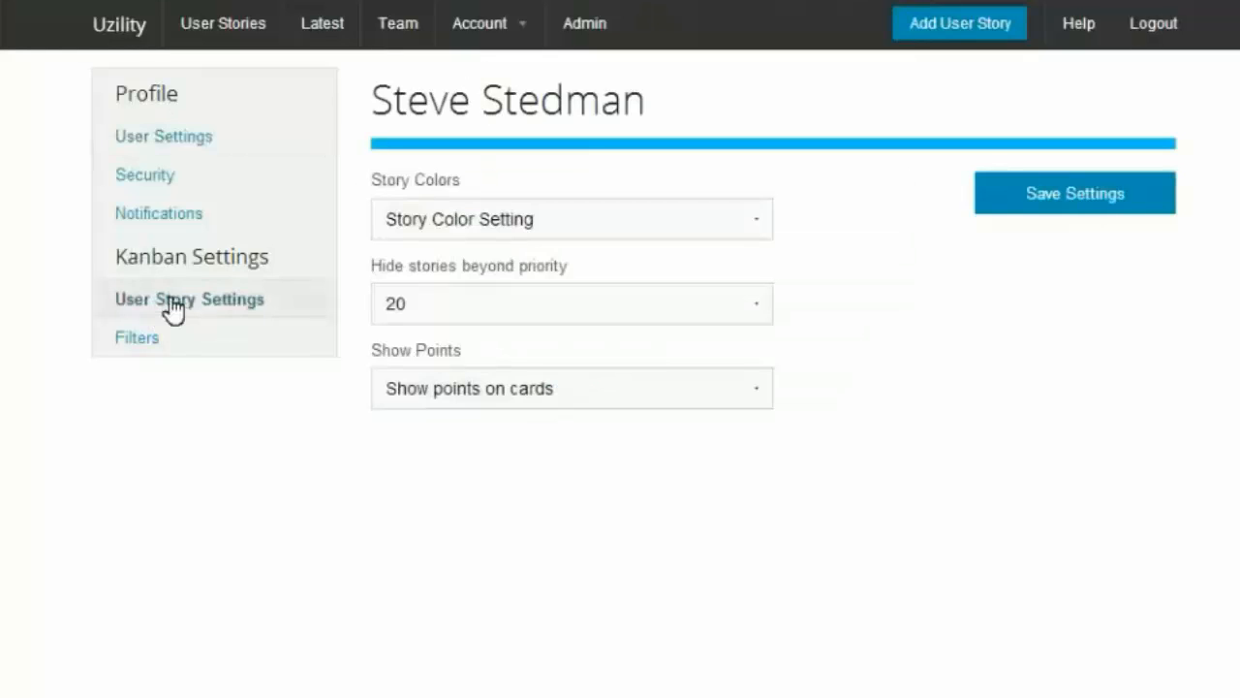
pyautogui.click(526, 393)
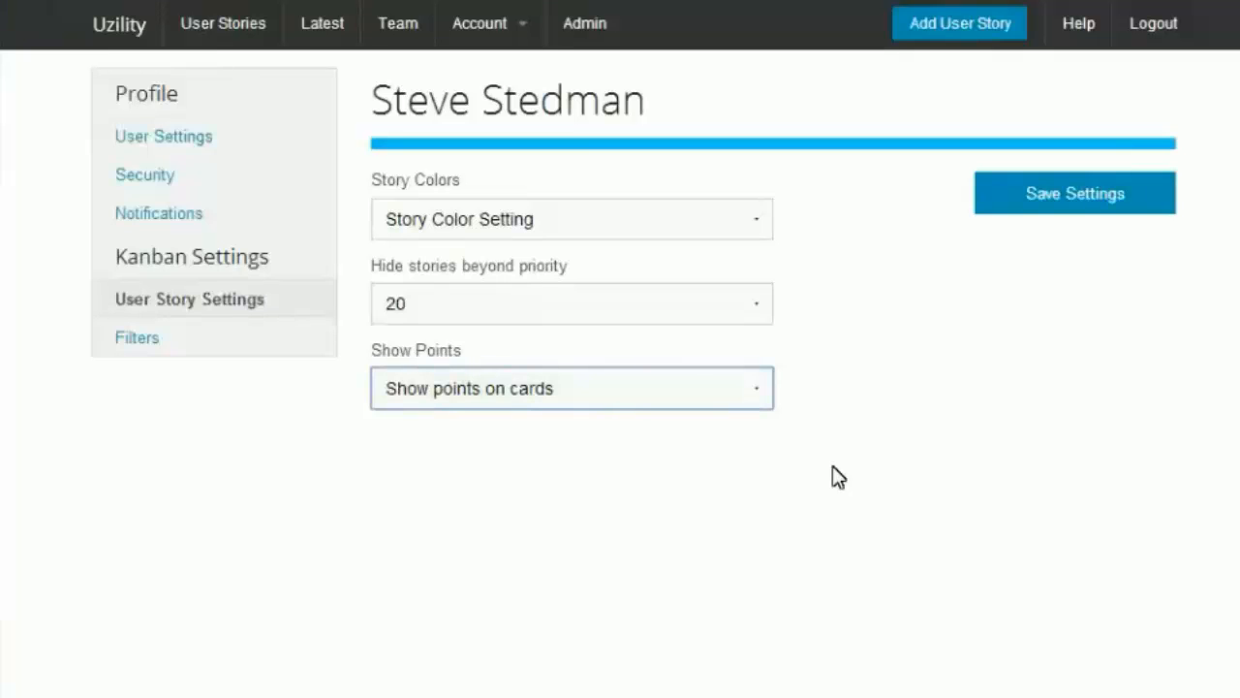
pyautogui.click(1055, 199)
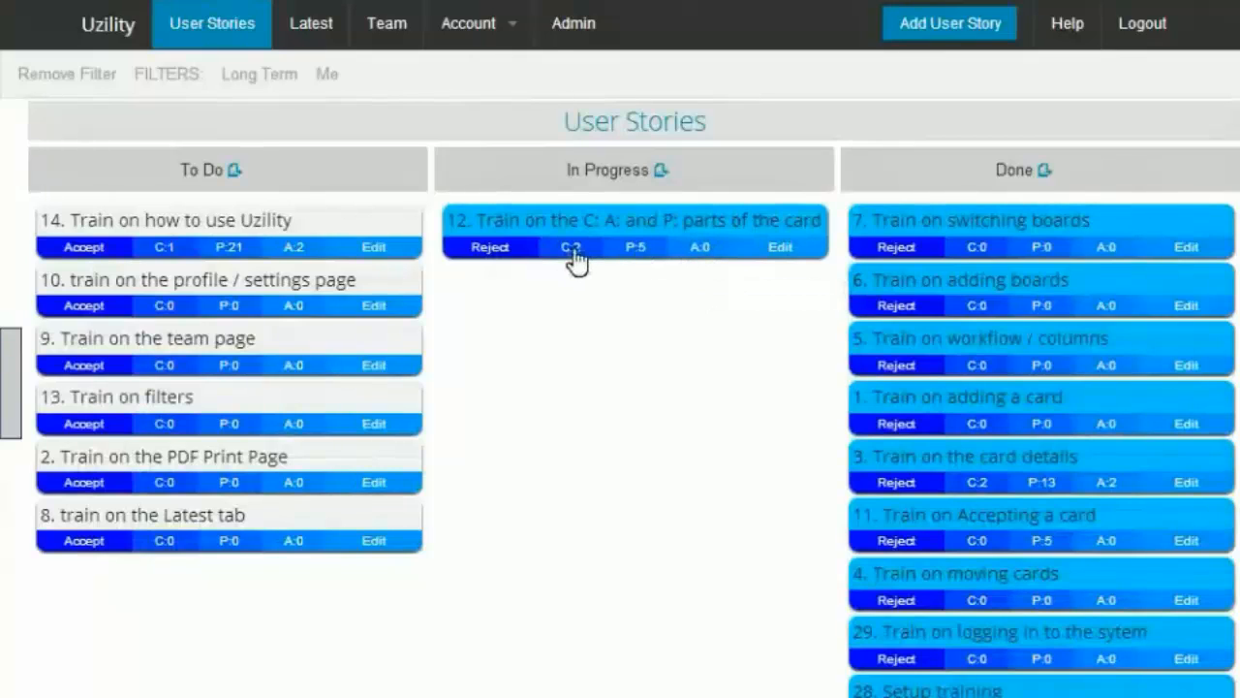
# Step: Add the acceptance criterion "Verify something" to card 12 and return to the user stories board
pyautogui.click(705, 254)
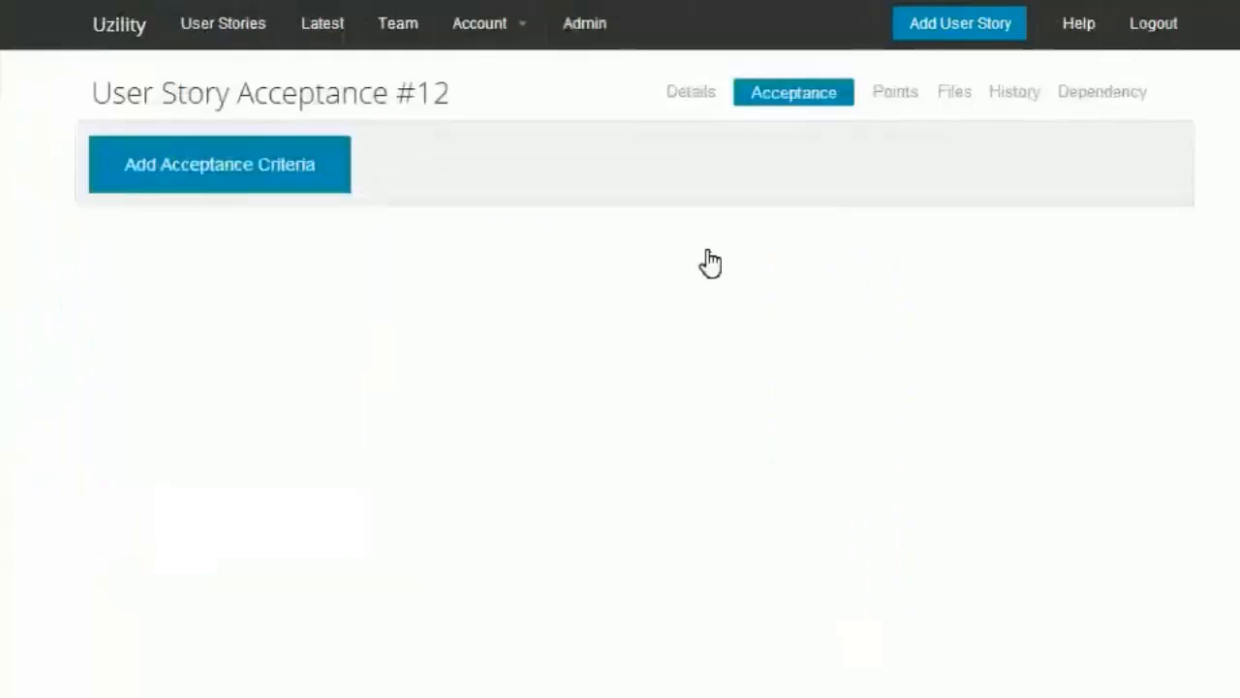
pyautogui.click(207, 173)
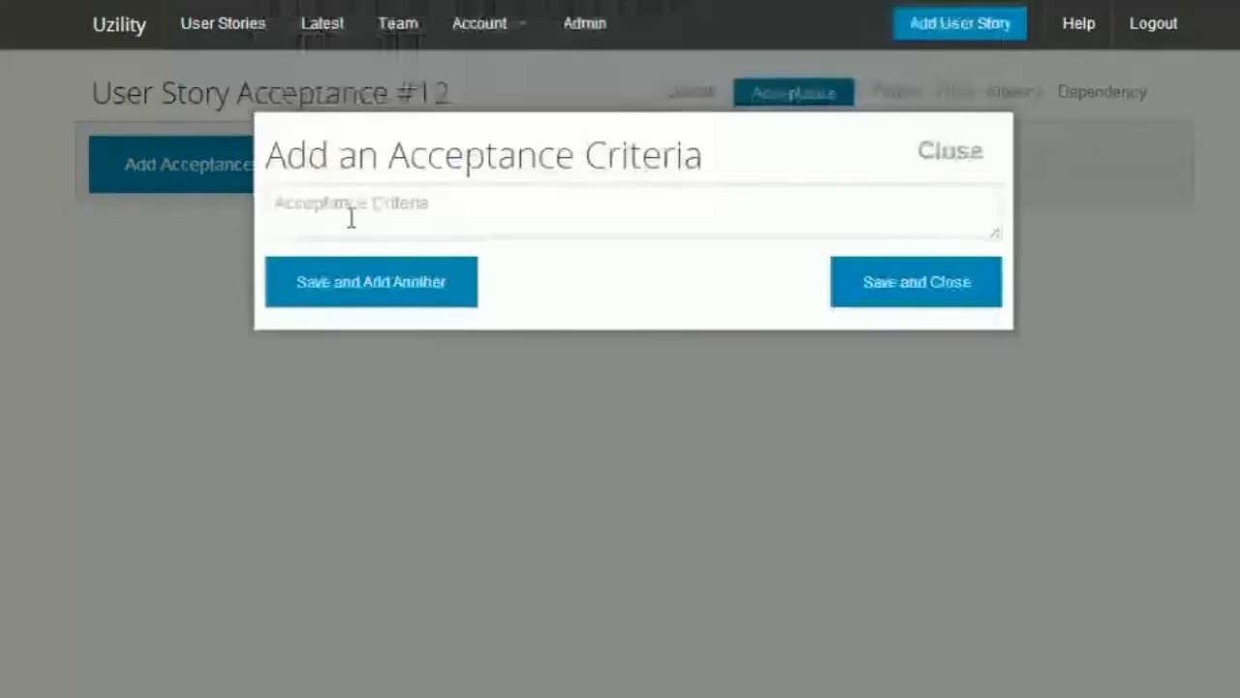
pyautogui.click(363, 214)
pyautogui.write('Verify')
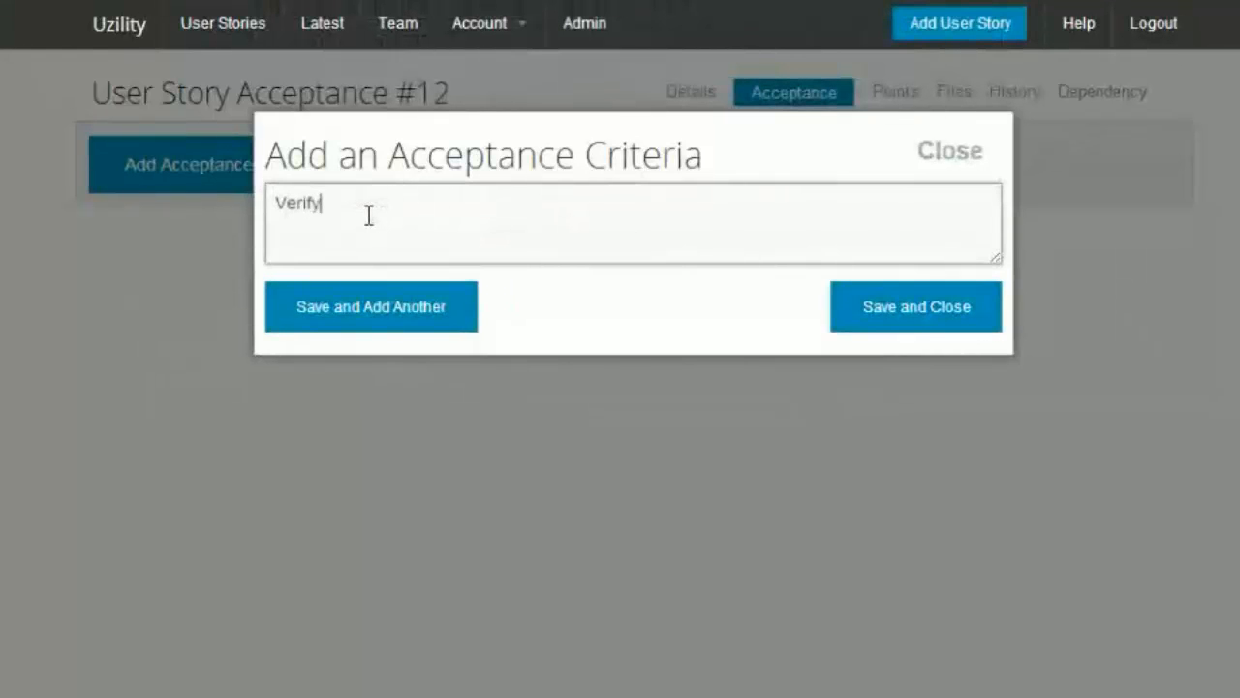
pyautogui.write(' something')
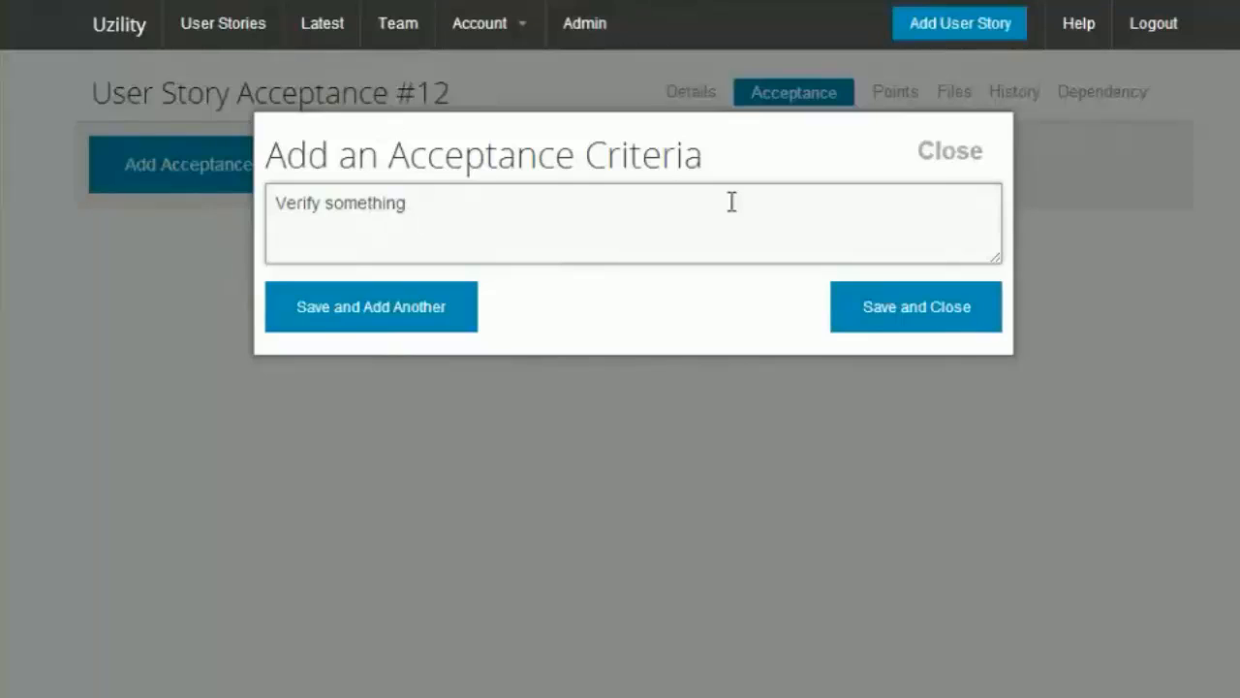
pyautogui.click(877, 308)
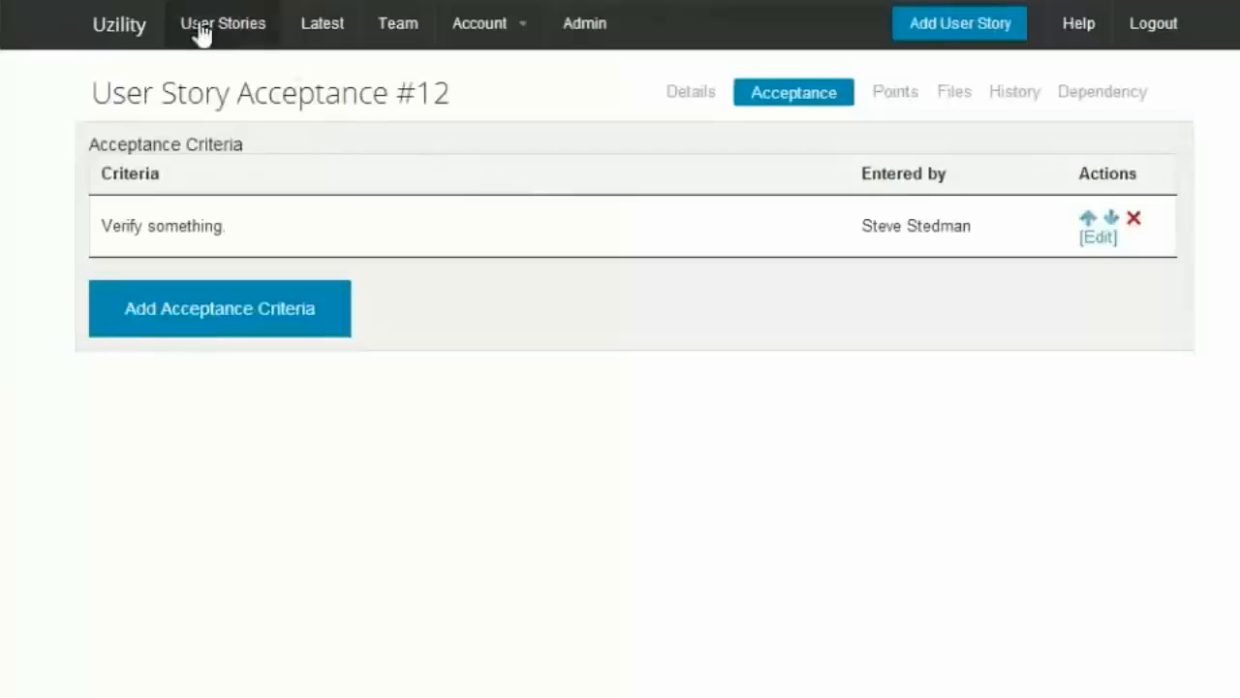
pyautogui.click(198, 32)
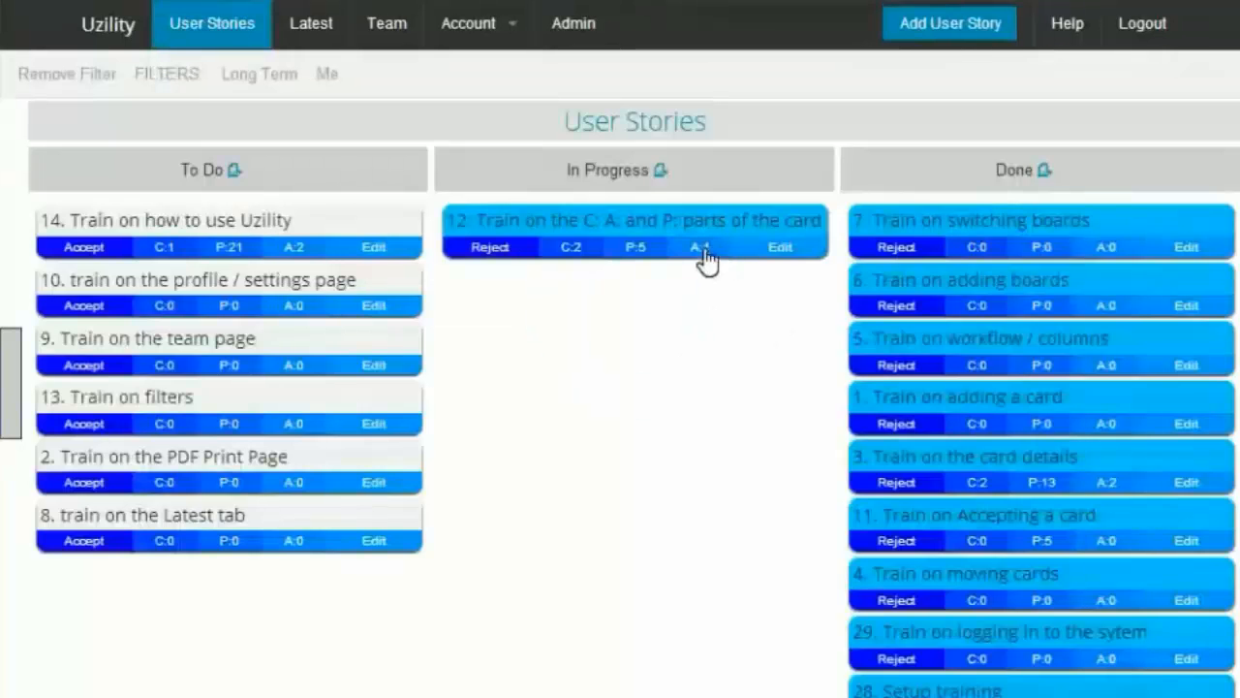
# Step: Set card 12's estimated points to 8 and return to the user stories board
pyautogui.click(638, 254)
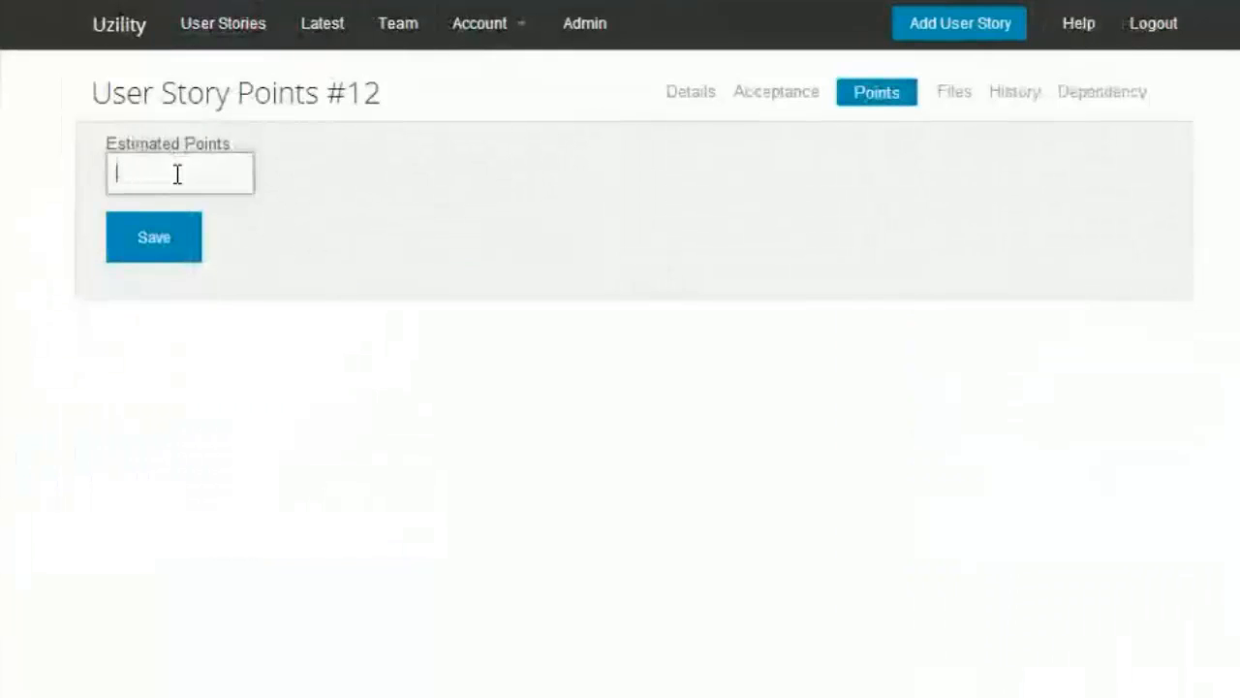
pyautogui.click(172, 245)
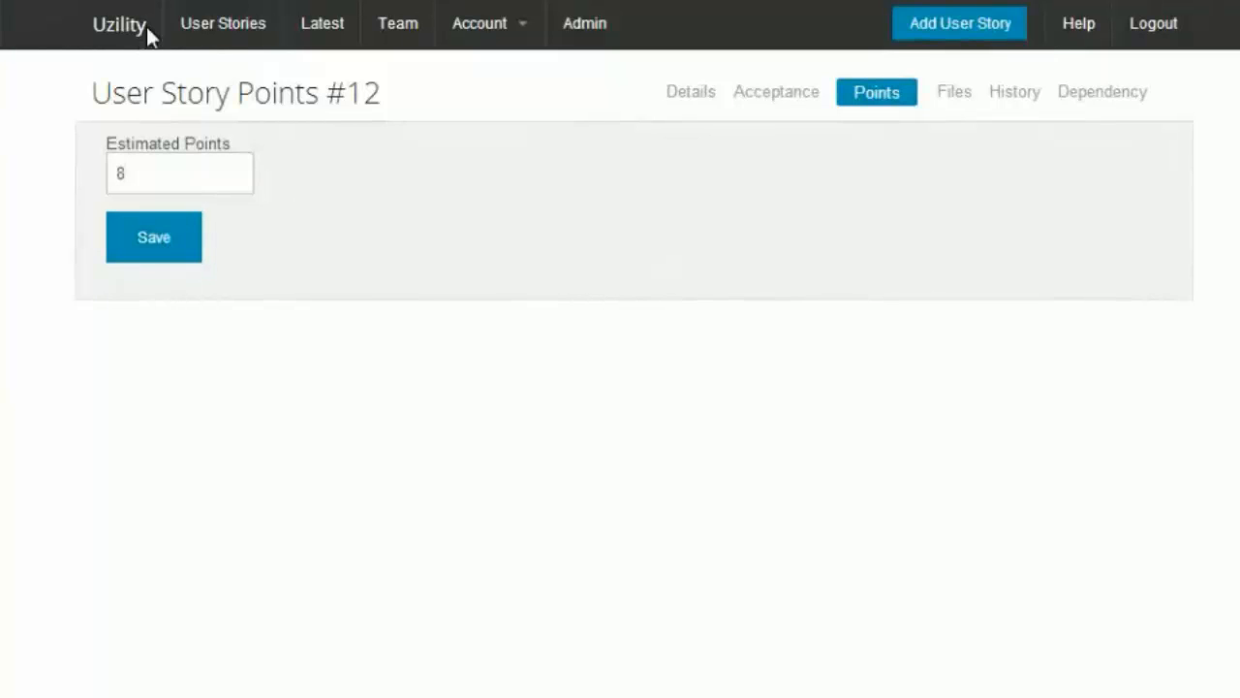
pyautogui.click(147, 27)
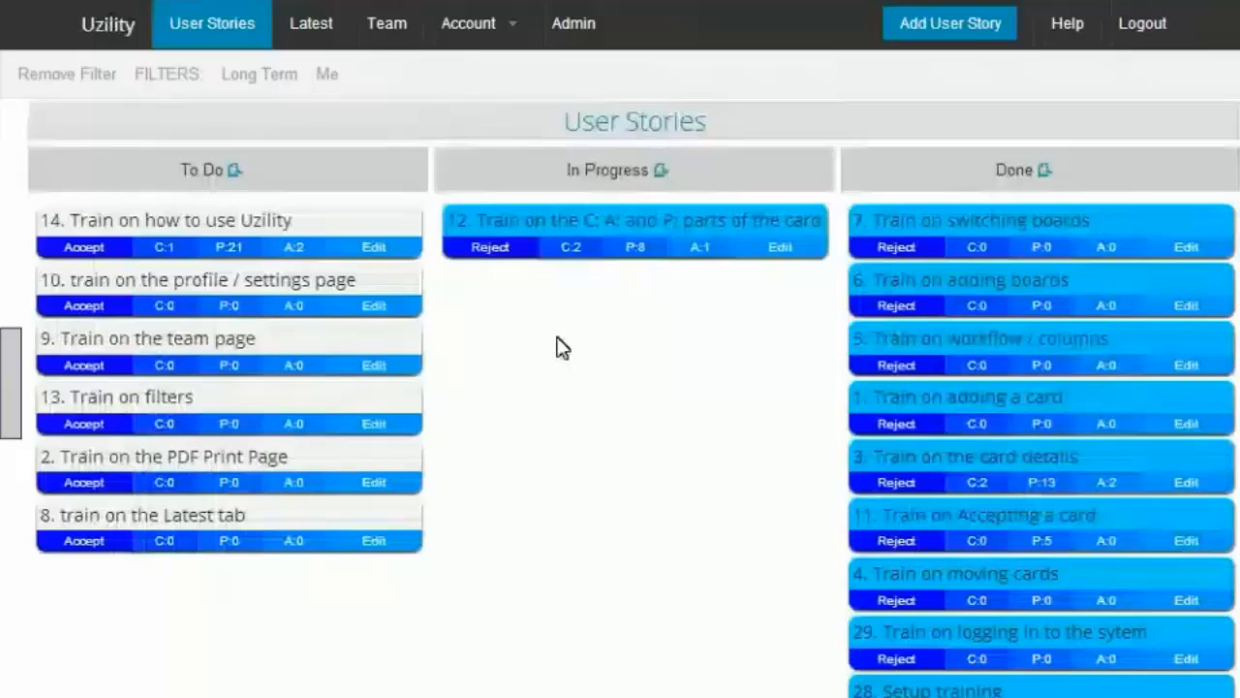
# Step: Comment on card 12 that it was initially estimated as a 5 but moved to 8 due to new information
pyautogui.click(571, 252)
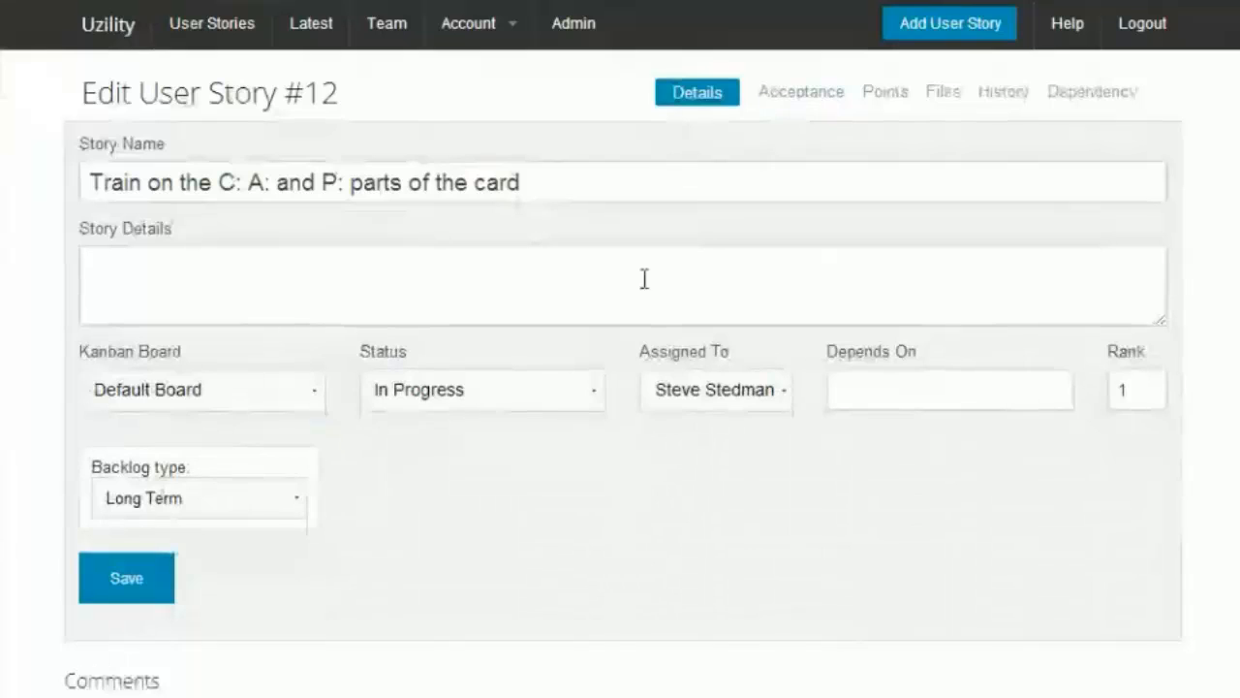
pyautogui.scroll(-3, 513, 366)
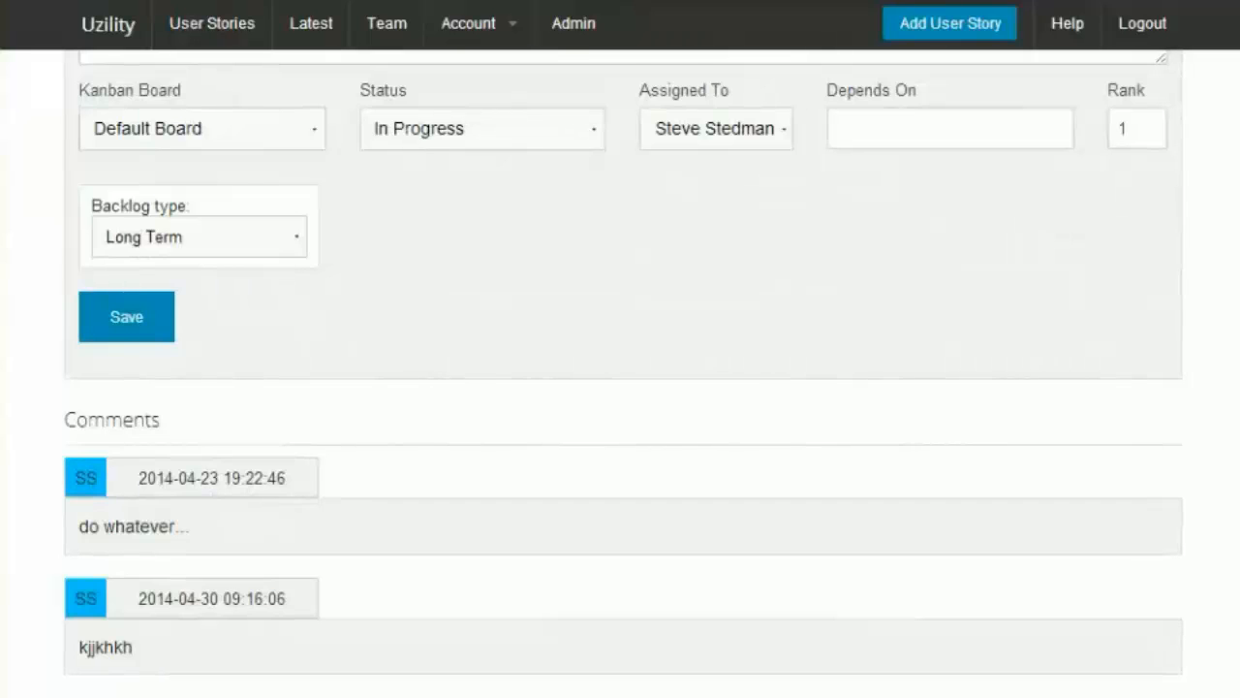
pyautogui.scroll(-2, 151, 625)
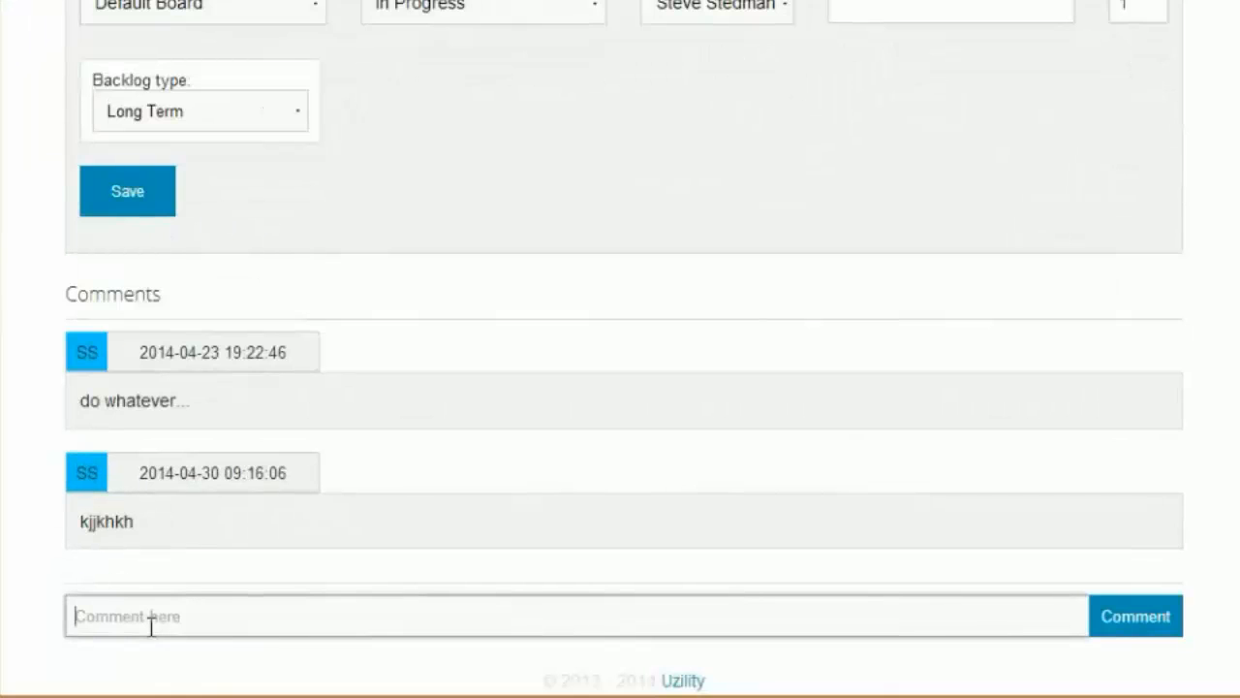
pyautogui.write('E')
pyautogui.press('BackSpace')
pyautogui.write('Initiat')
pyautogui.write('ly estimated a')
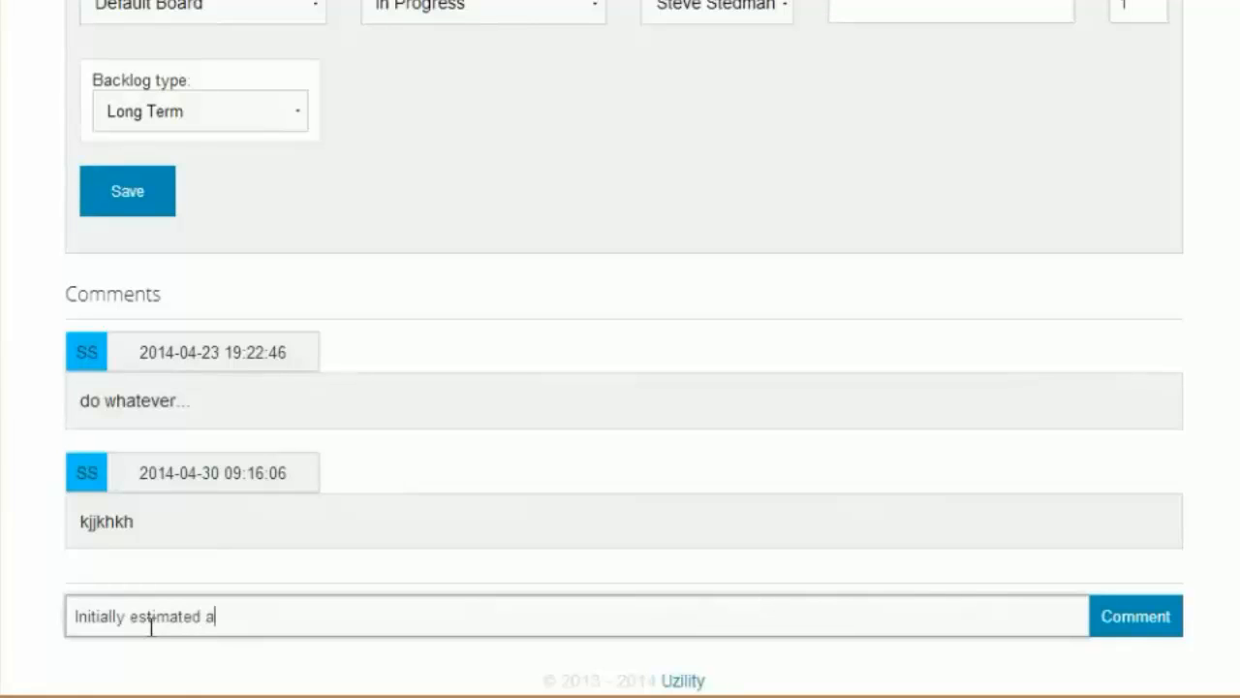
pyautogui.write('s a 8, but moved to')
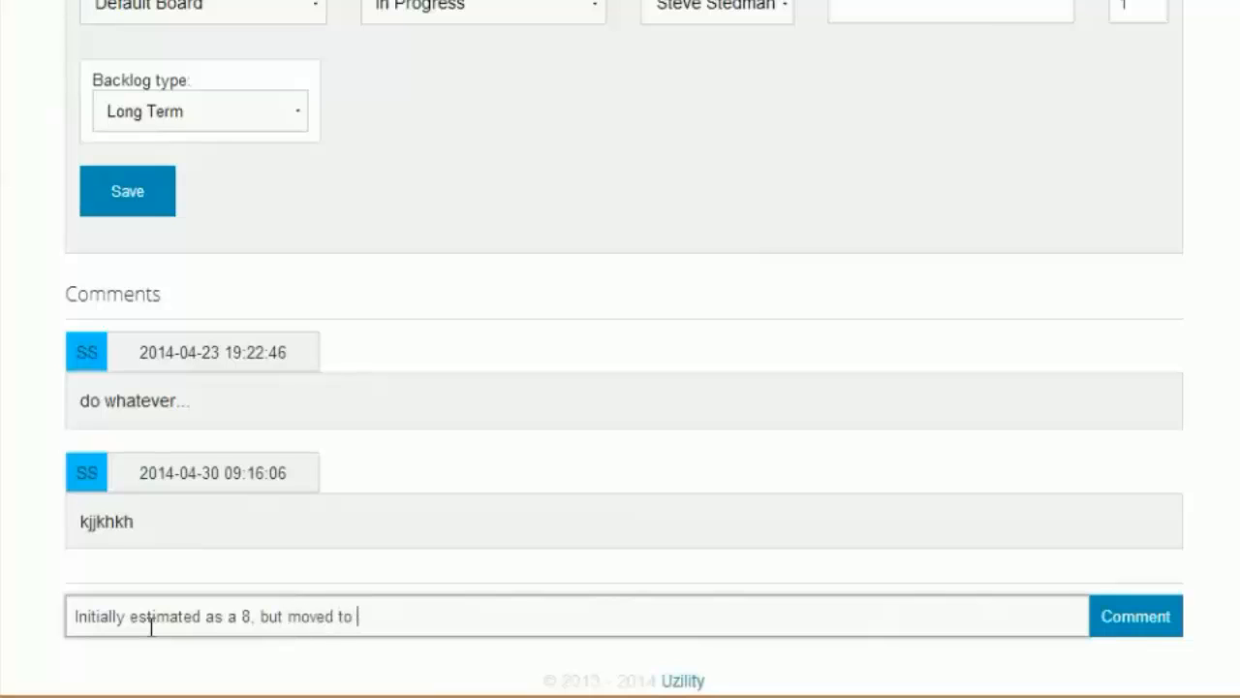
pyautogui.press('Delete')
pyautogui.write('5')
pyautogui.press('BackSpace')
pyautogui.write('new infor')
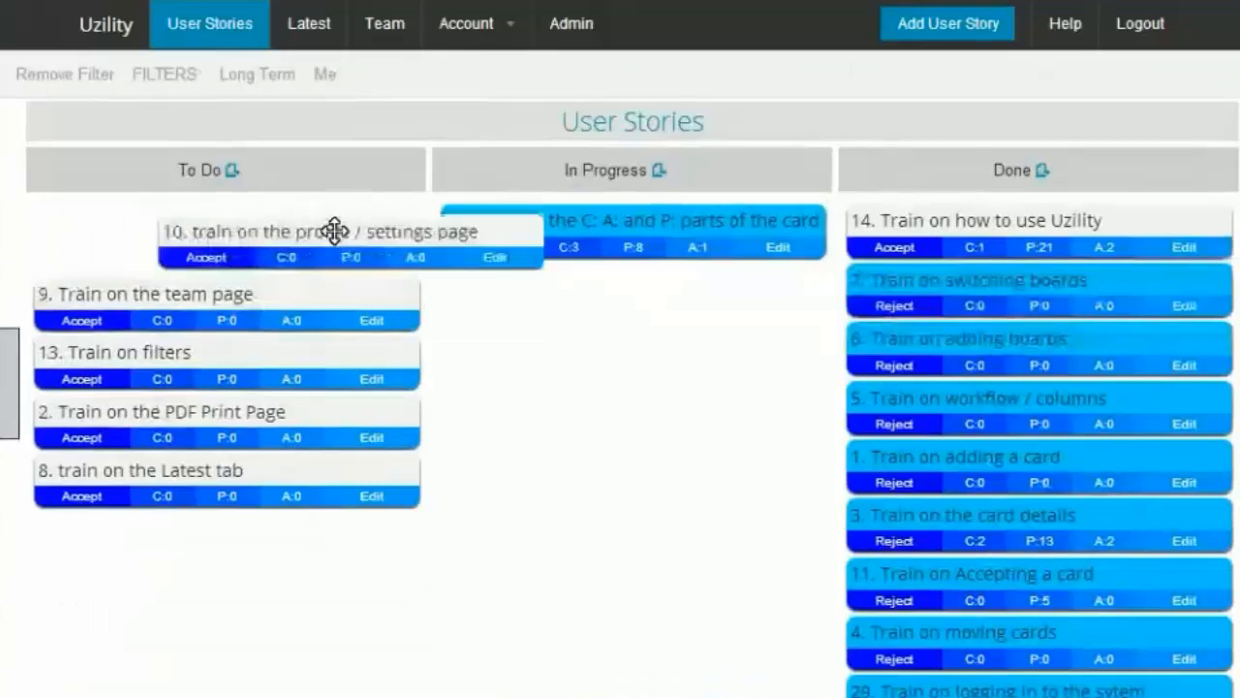
# Step: Drag card 10 into the In Progress column and accept it
pyautogui.moveTo(336, 229); pyautogui.dragTo(635, 231)
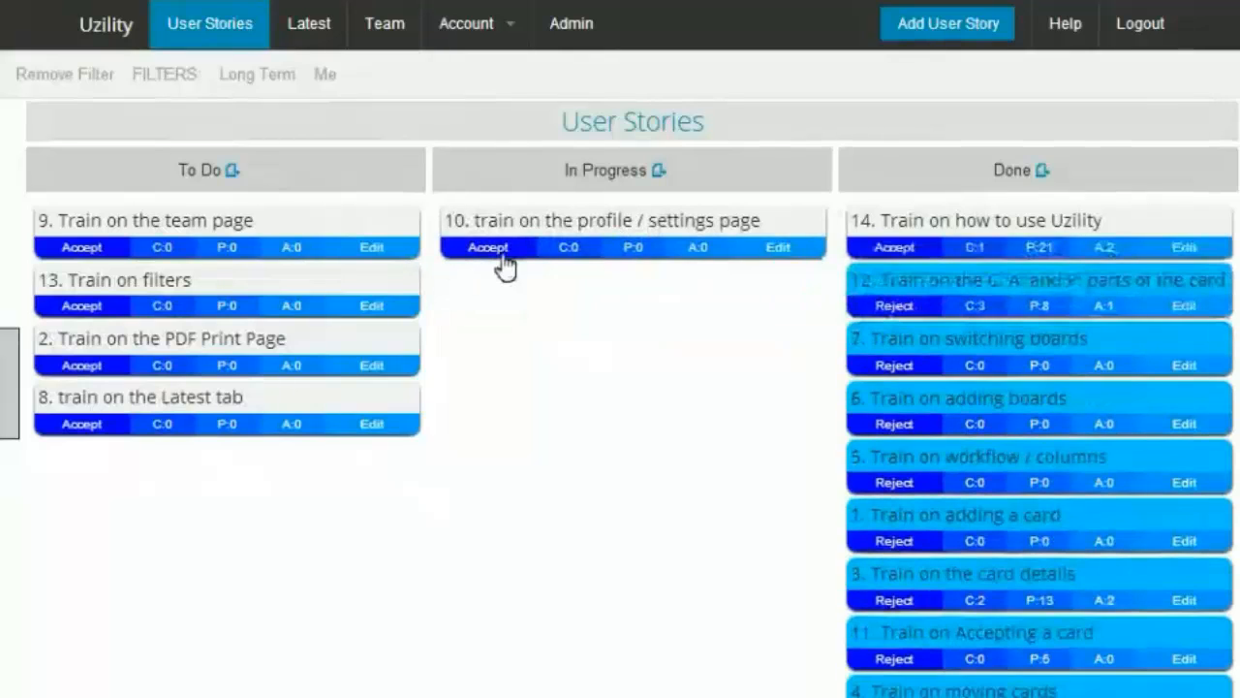
pyautogui.click(508, 256)
# Step: Change the profile color to Bright Green and save the profile
pyautogui.click(521, 27)
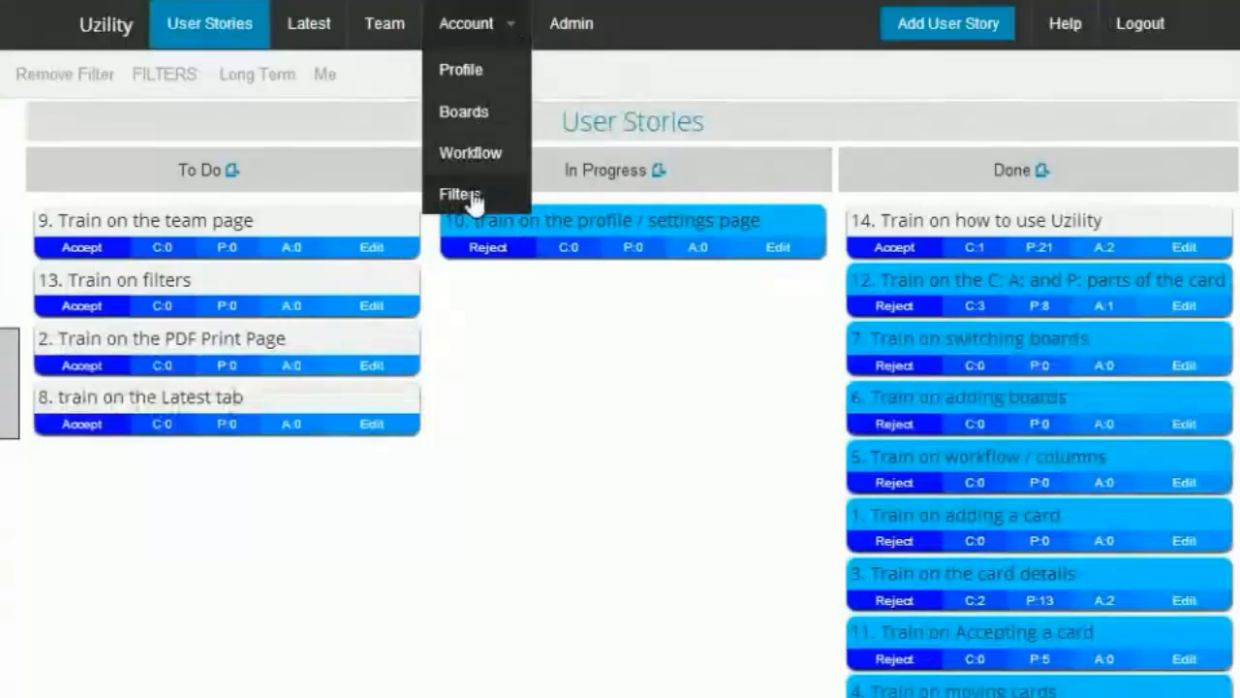
pyautogui.click(478, 73)
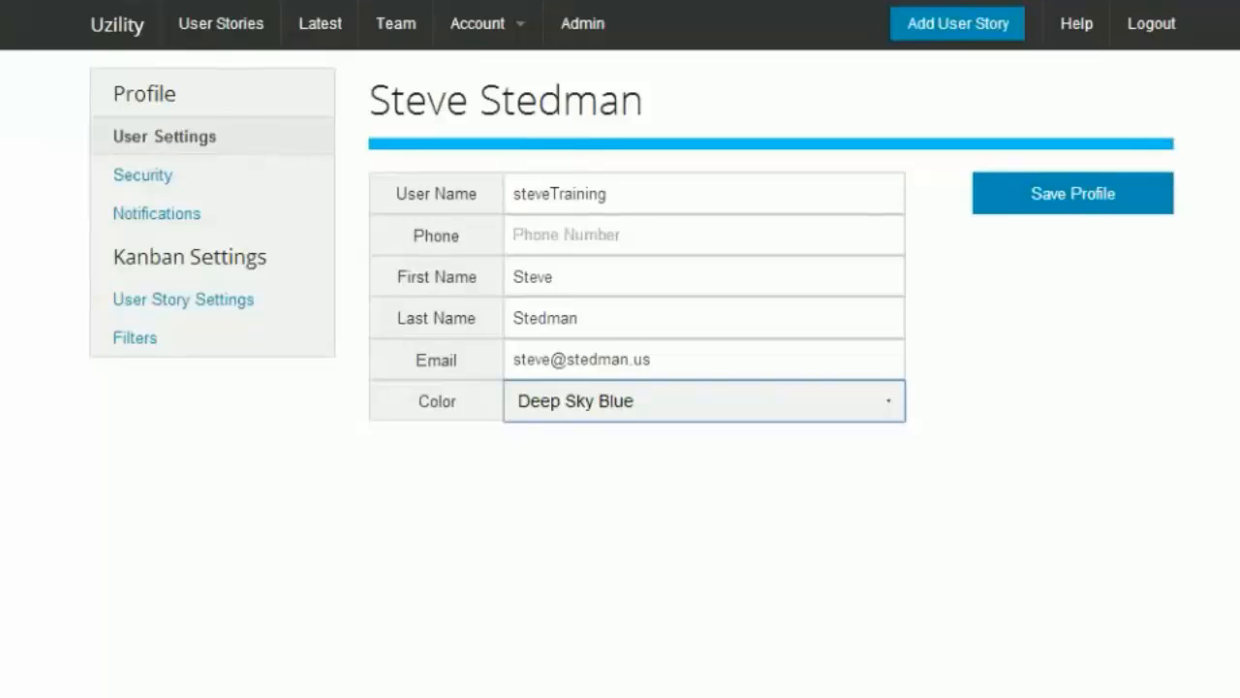
pyautogui.click(585, 517)
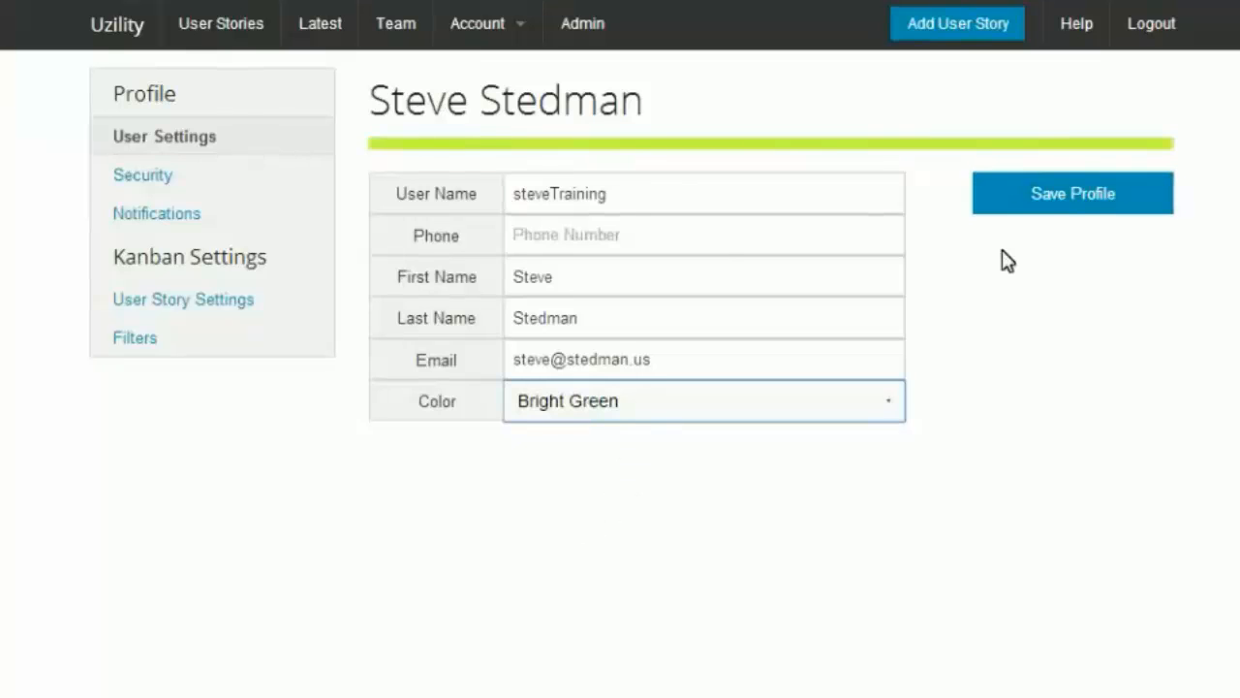
pyautogui.click(1056, 216)
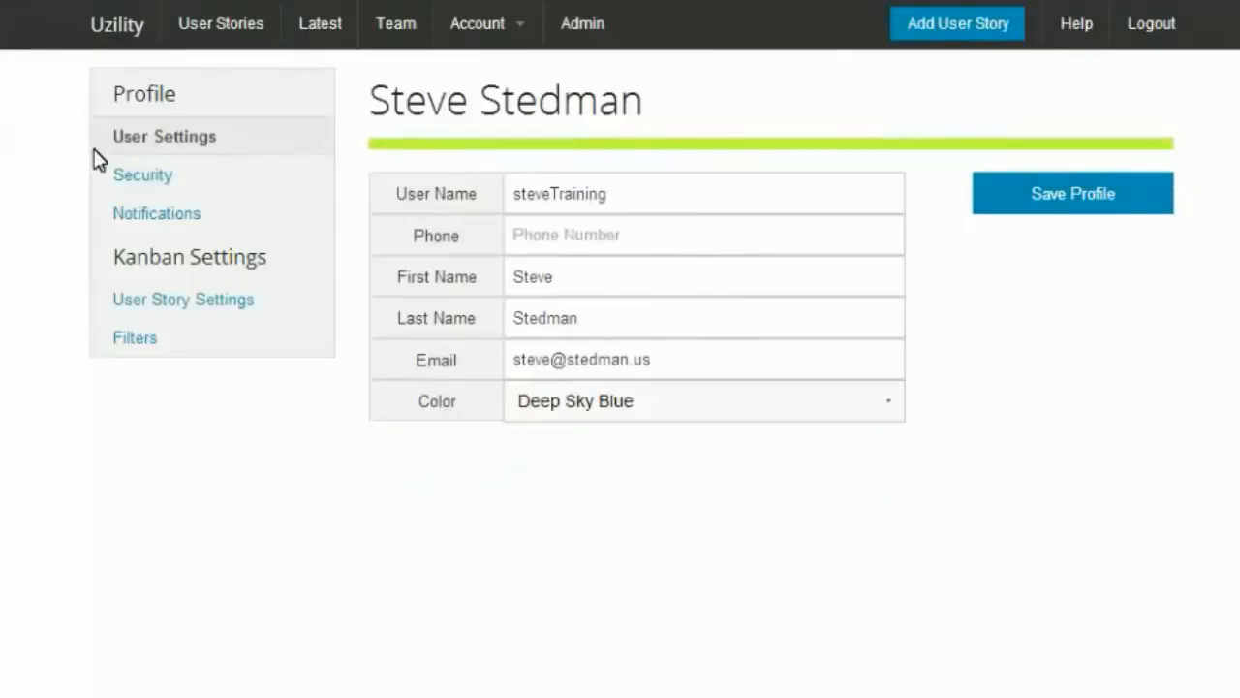
# Step: Browse the profile's Security, Notifications, User Story Settings and Filters pages
pyautogui.click(163, 179)
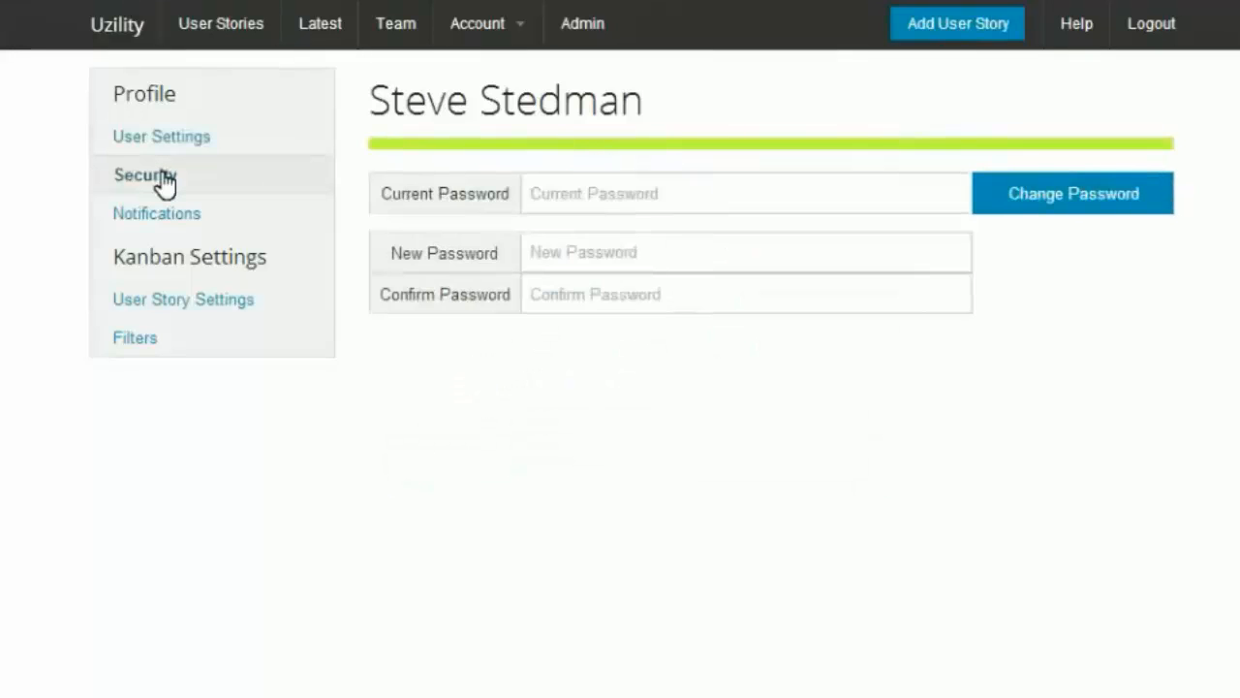
pyautogui.click(197, 232)
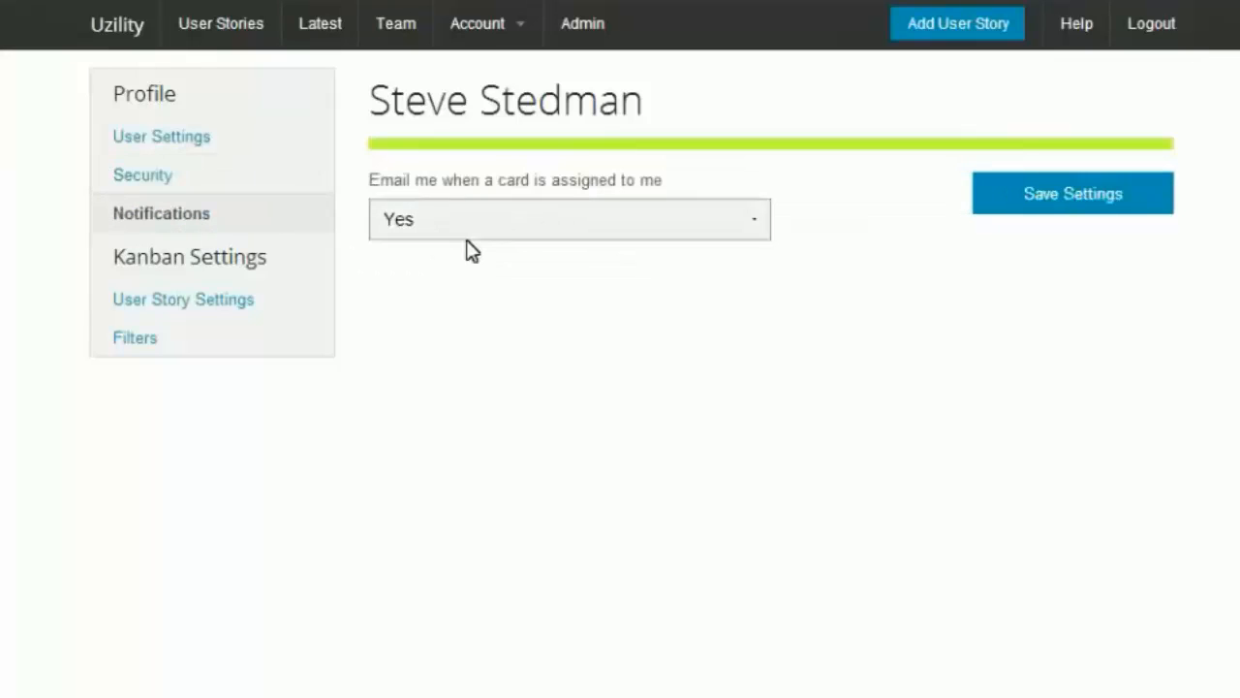
pyautogui.click(194, 308)
pyautogui.click(549, 236)
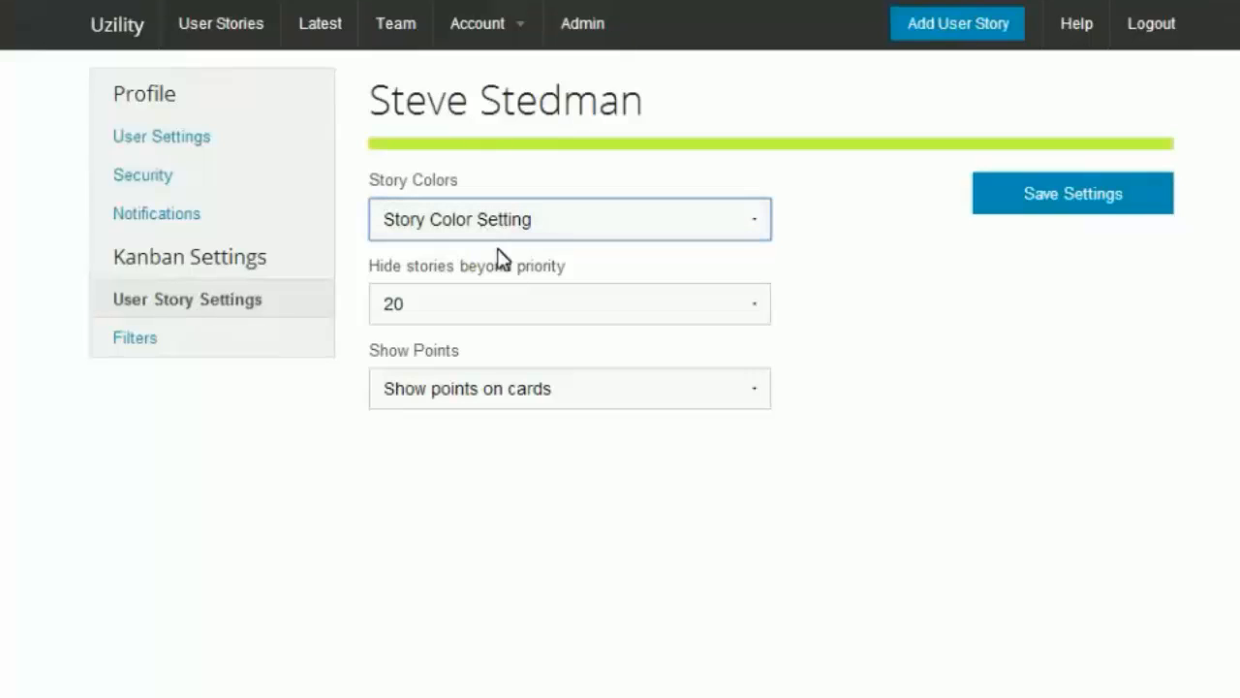
pyautogui.click(499, 308)
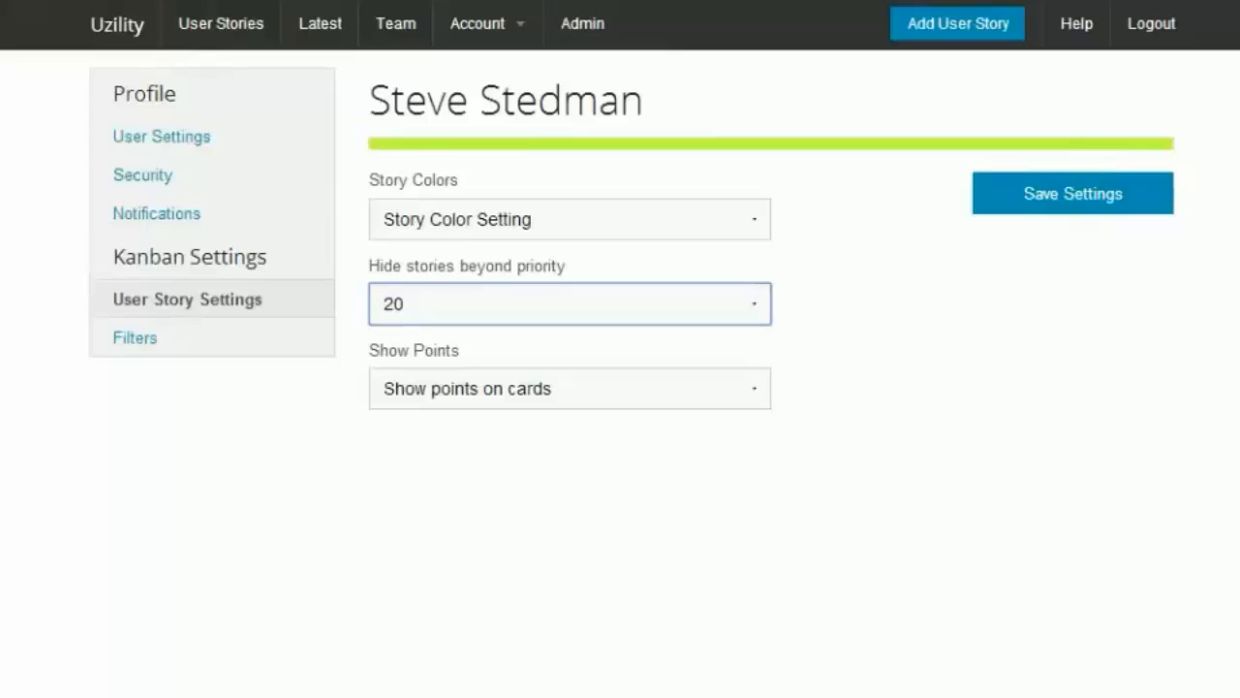
pyautogui.click(928, 403)
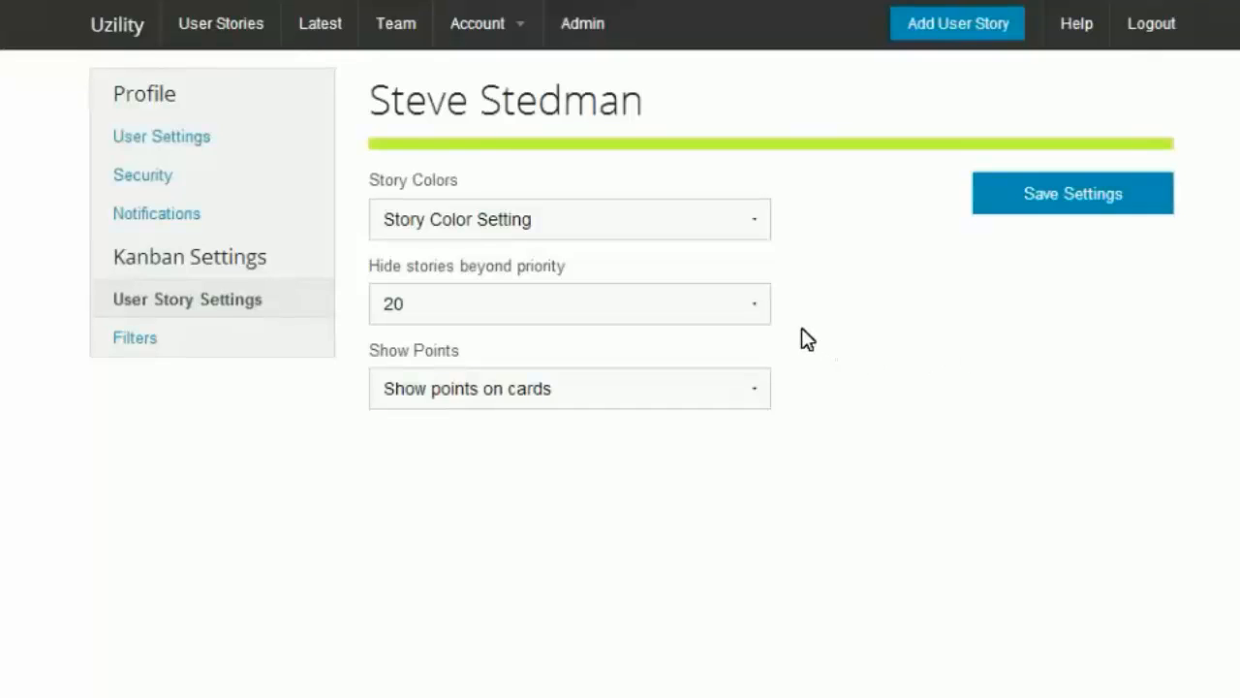
pyautogui.click(764, 306)
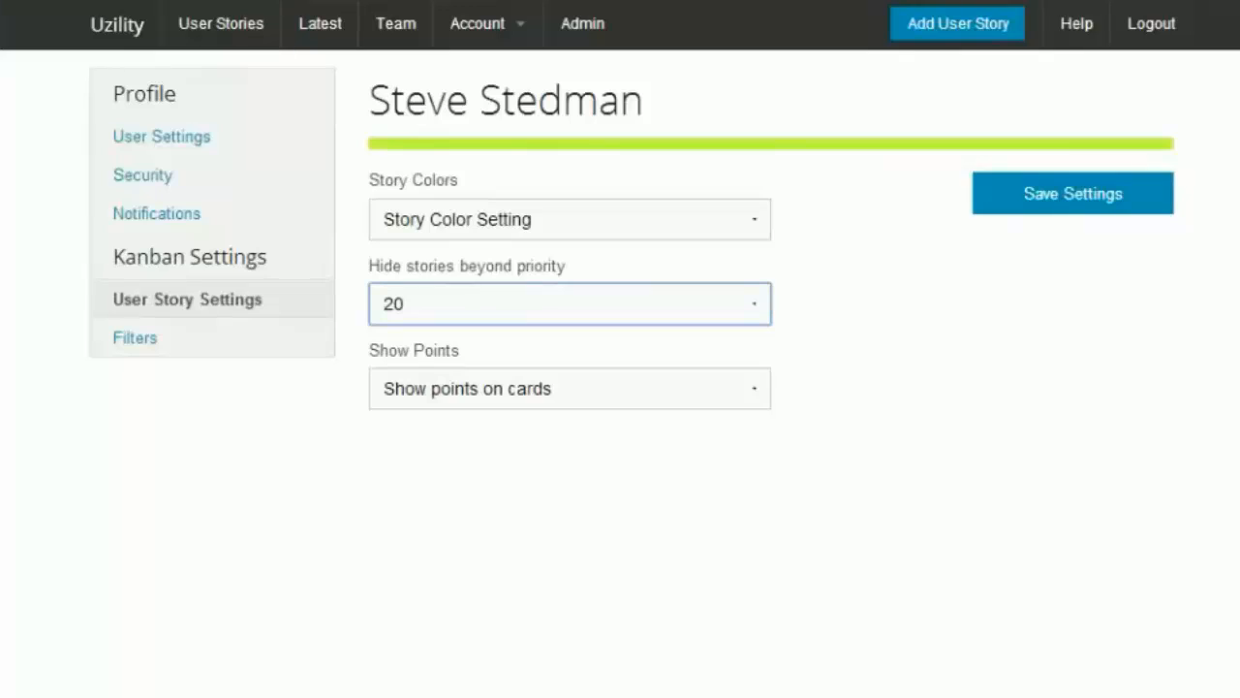
pyautogui.click(881, 353)
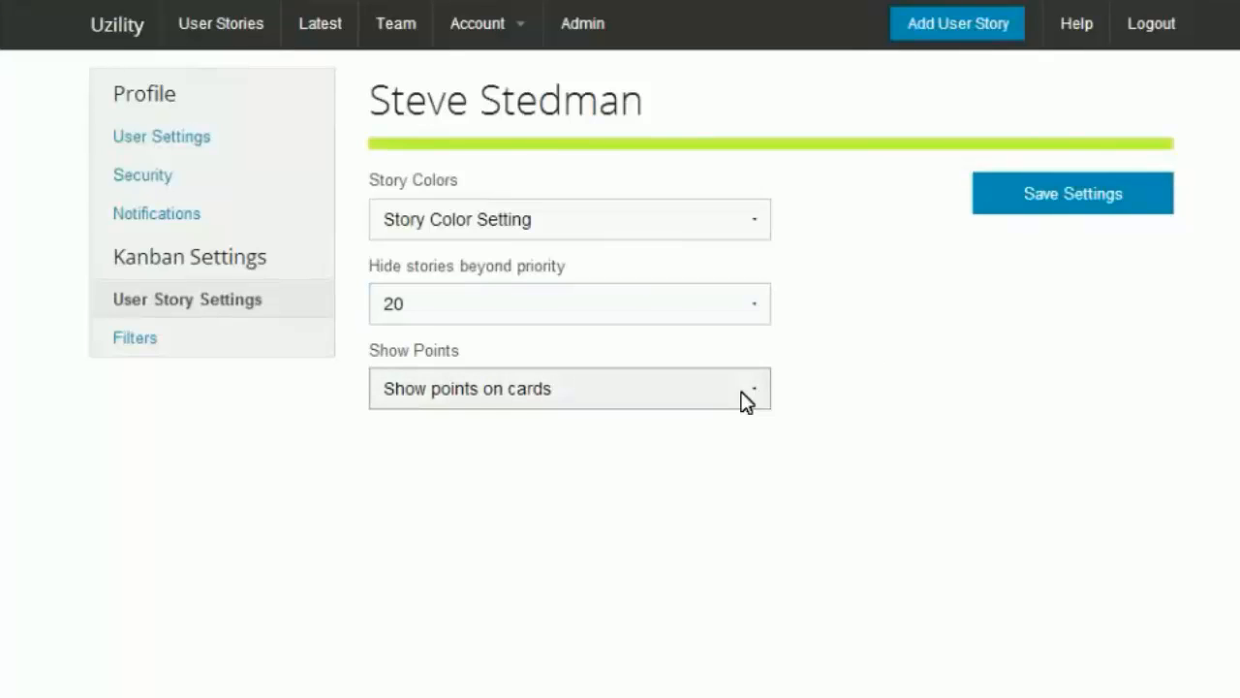
pyautogui.click(144, 341)
# Step: Drag card 13 into In Progress and card 10 into Done
pyautogui.moveTo(165, 281); pyautogui.dragTo(557, 221)
pyautogui.moveTo(534, 277); pyautogui.dragTo(886, 202)
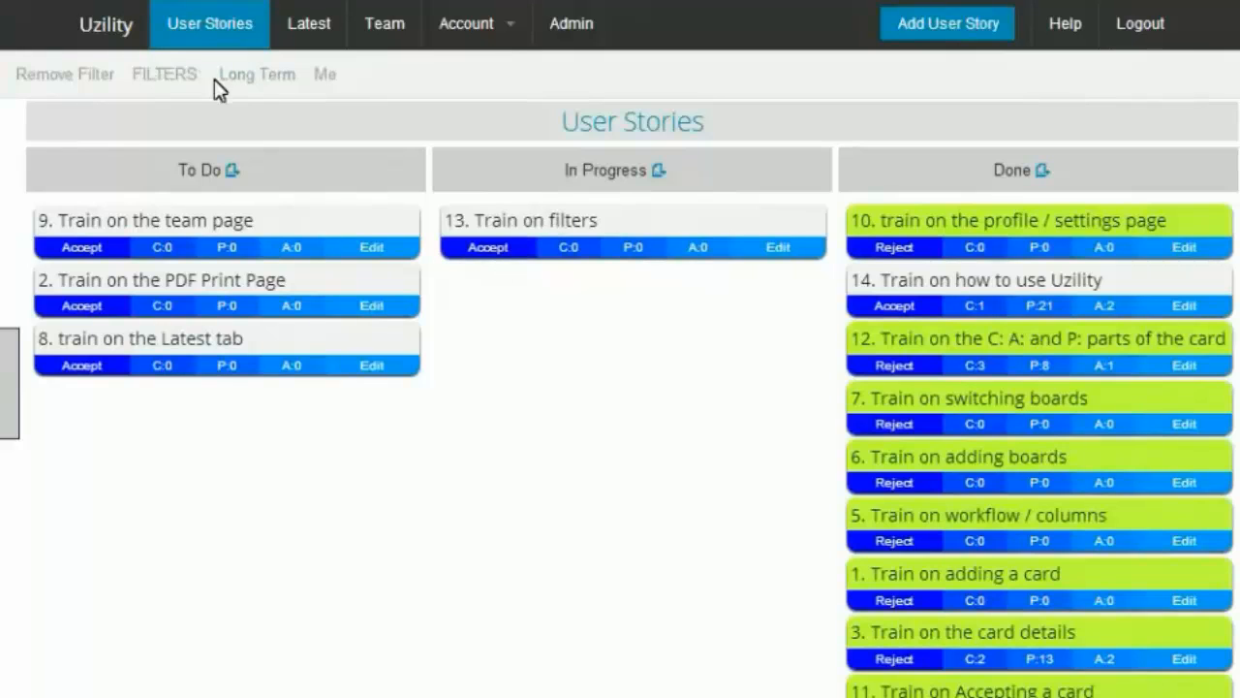
# Step: Apply the Long Term filter and check card 13's backlog type
pyautogui.click(270, 84)
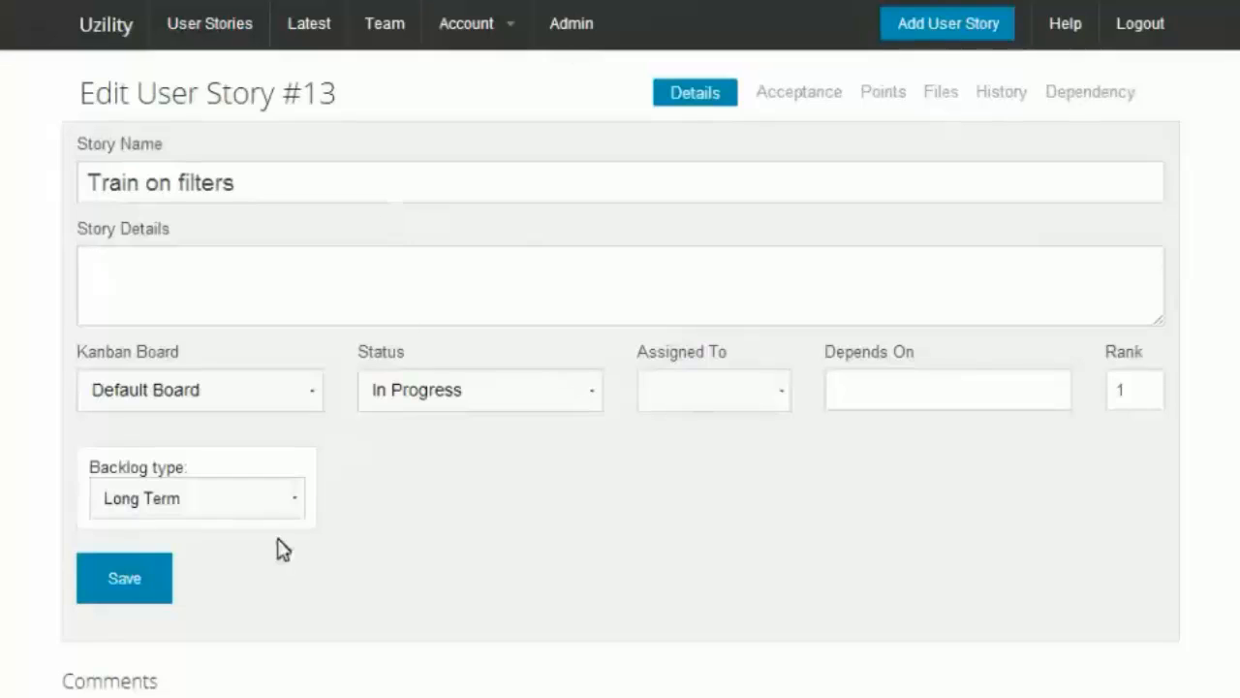
pyautogui.click(158, 506)
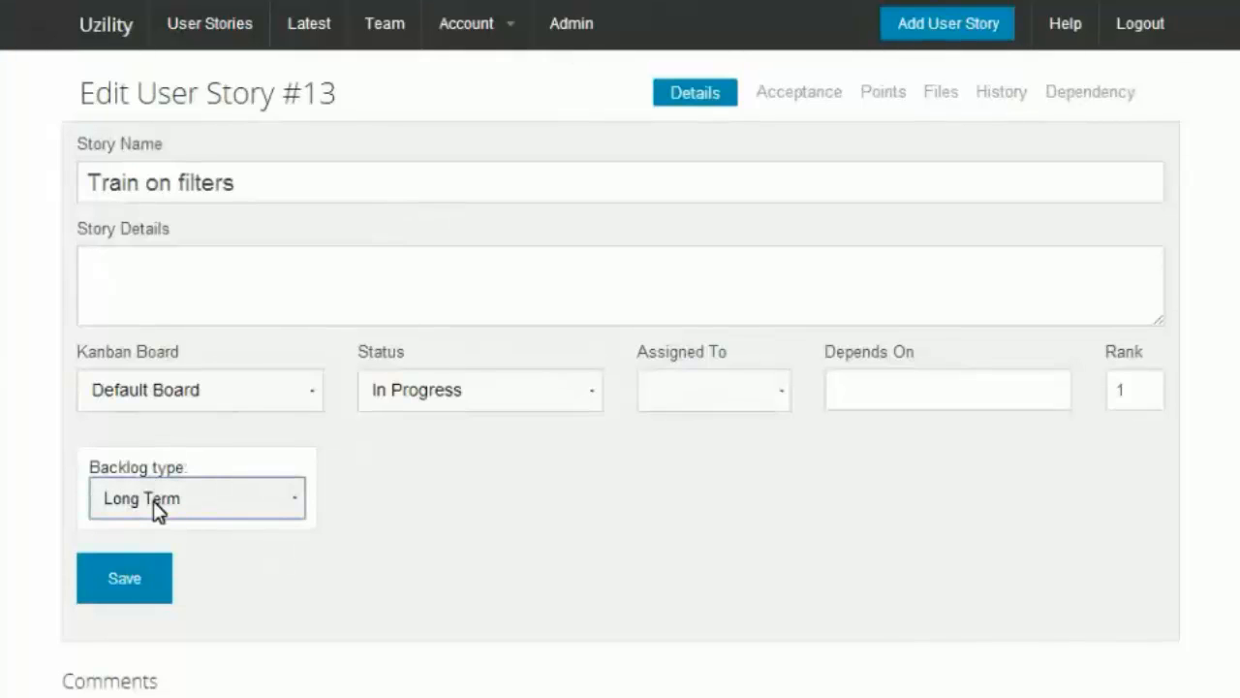
pyautogui.click(207, 30)
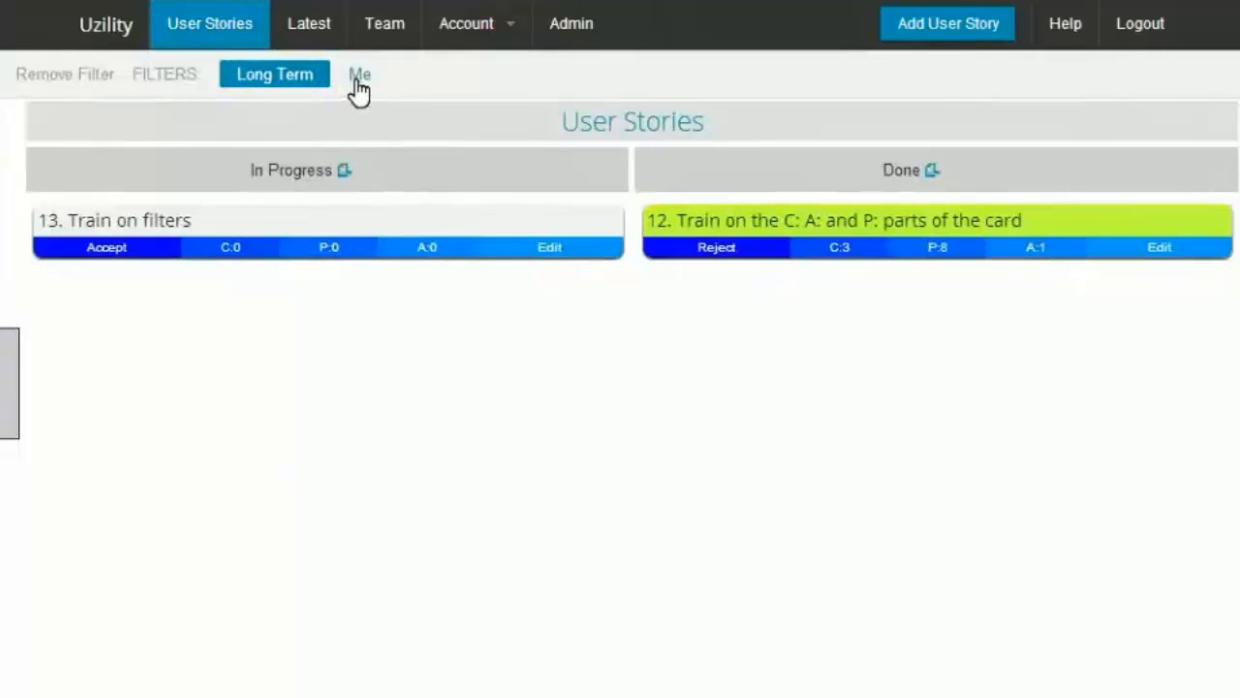
# Step: With the Me filter on, switch card 10's status to In Progress and drag it back into Done
pyautogui.click(358, 80)
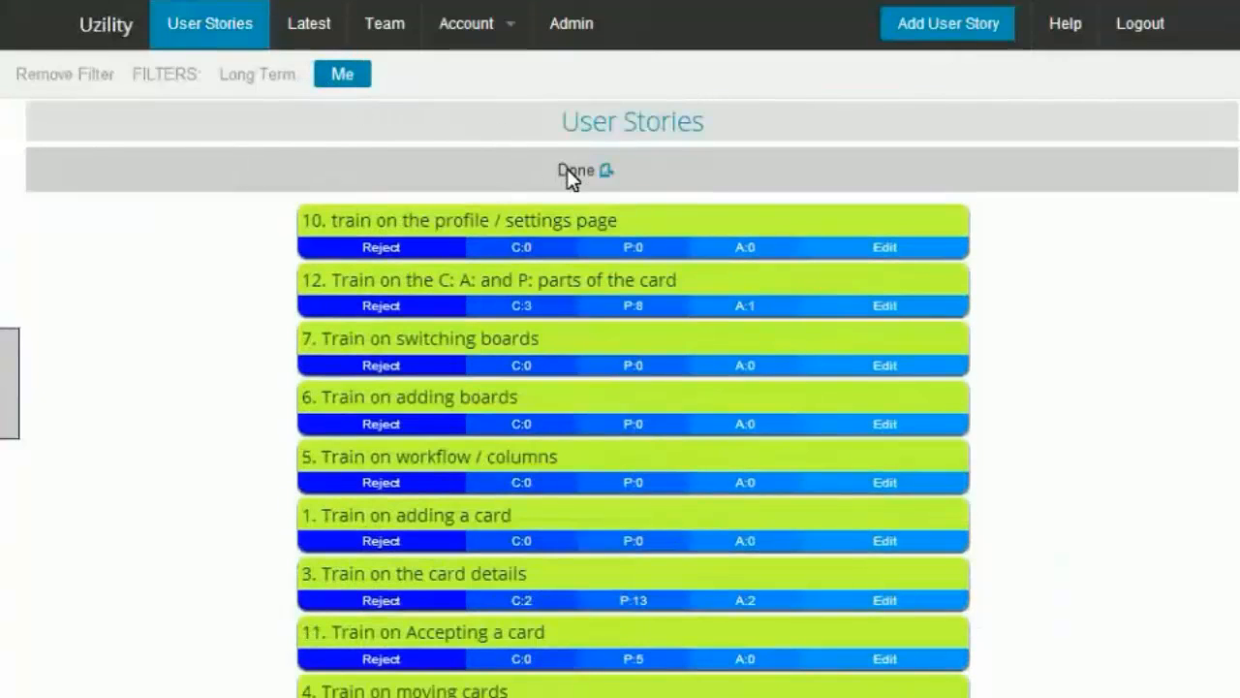
pyautogui.click(587, 218)
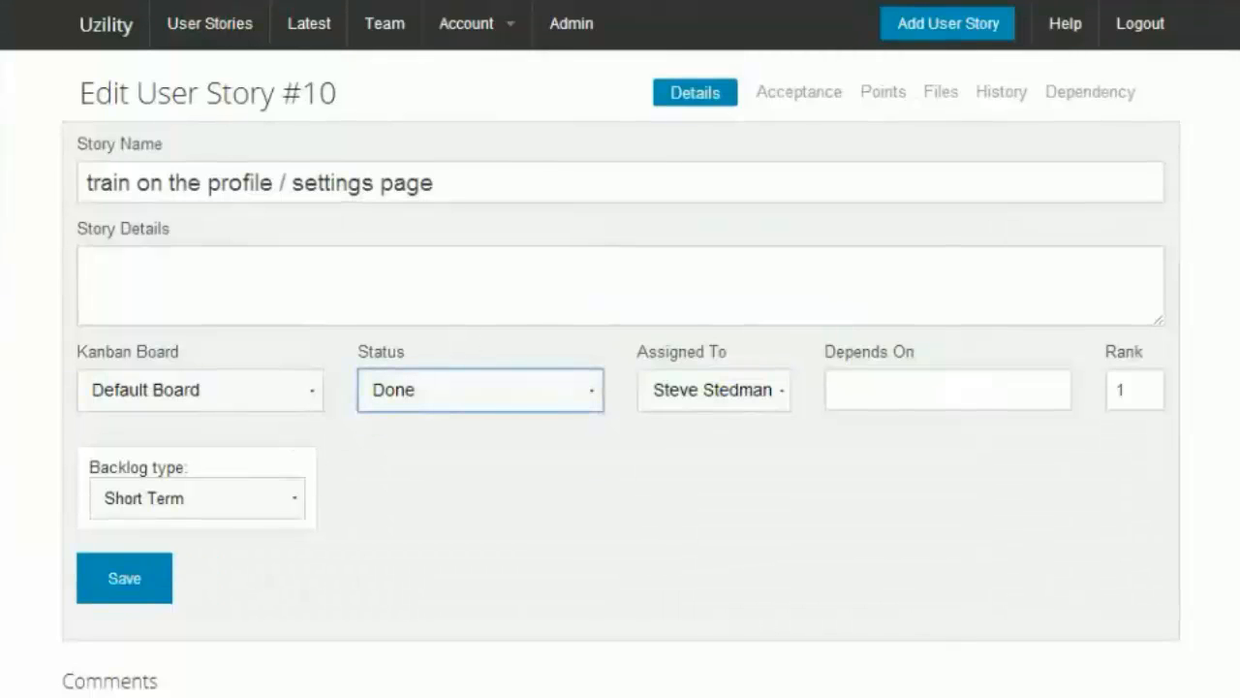
pyautogui.press('Up')
pyautogui.click(123, 593)
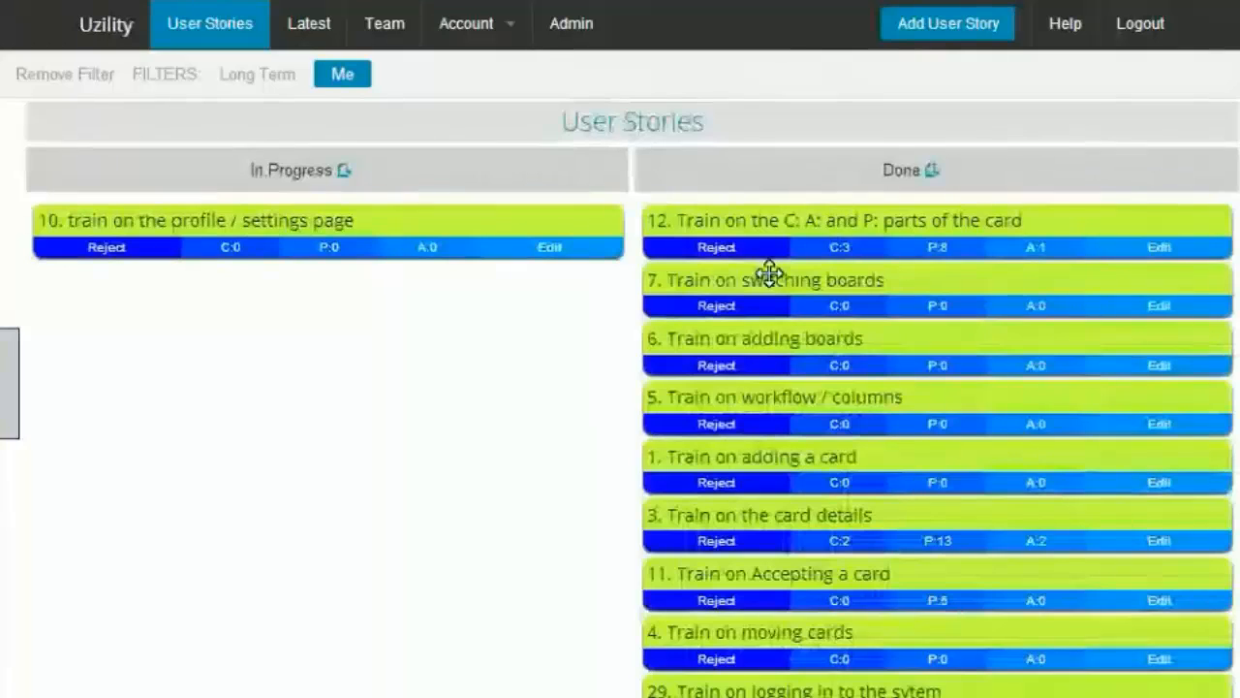
pyautogui.moveTo(267, 225); pyautogui.dragTo(786, 205)
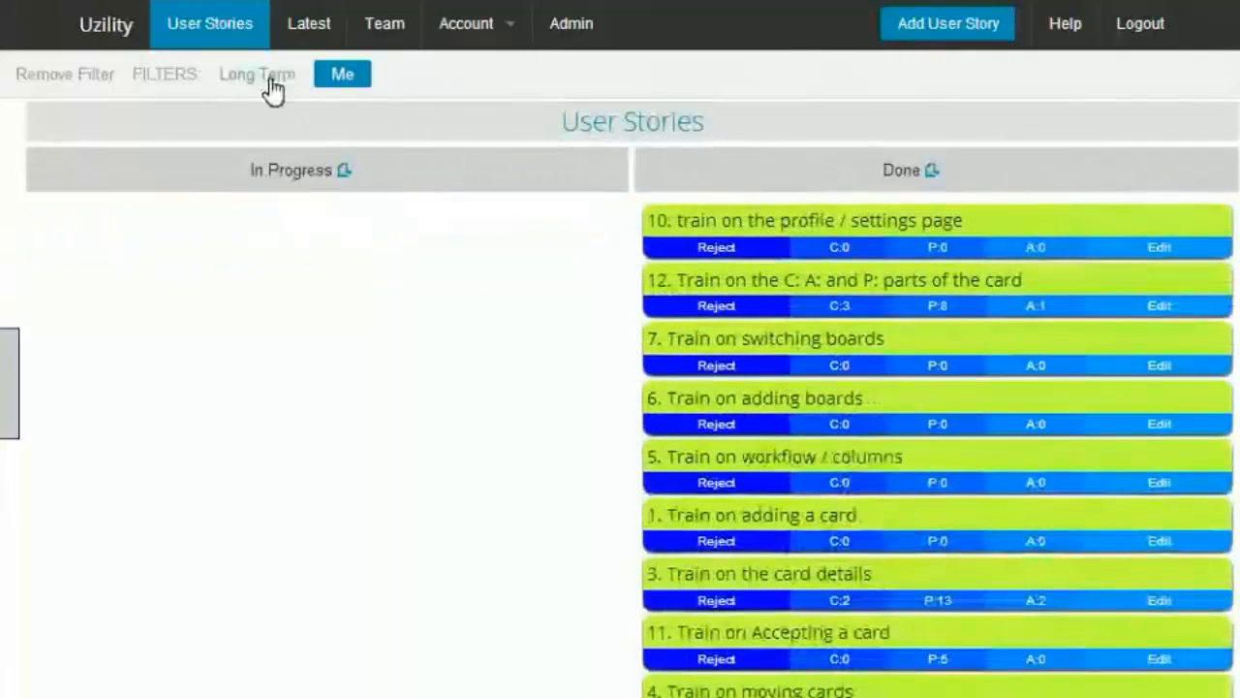
# Step: Examine the Me filter's workflow status, backlog type and team filter settings
pyautogui.click(480, 33)
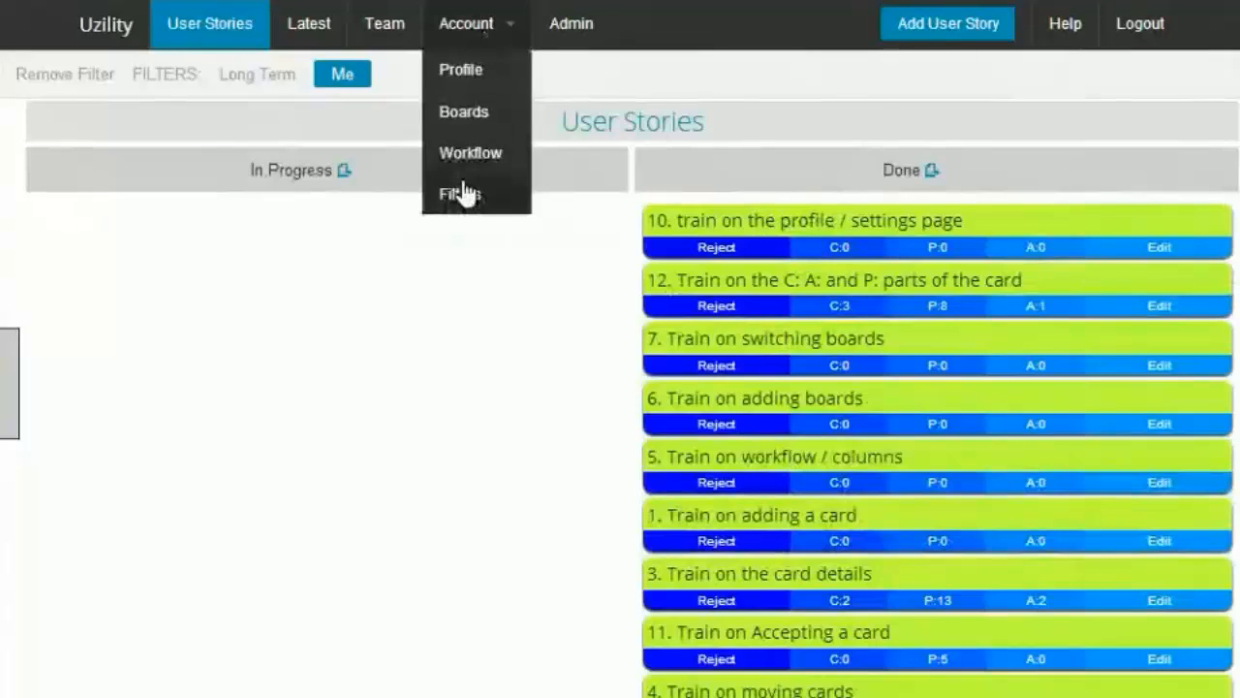
pyautogui.click(462, 183)
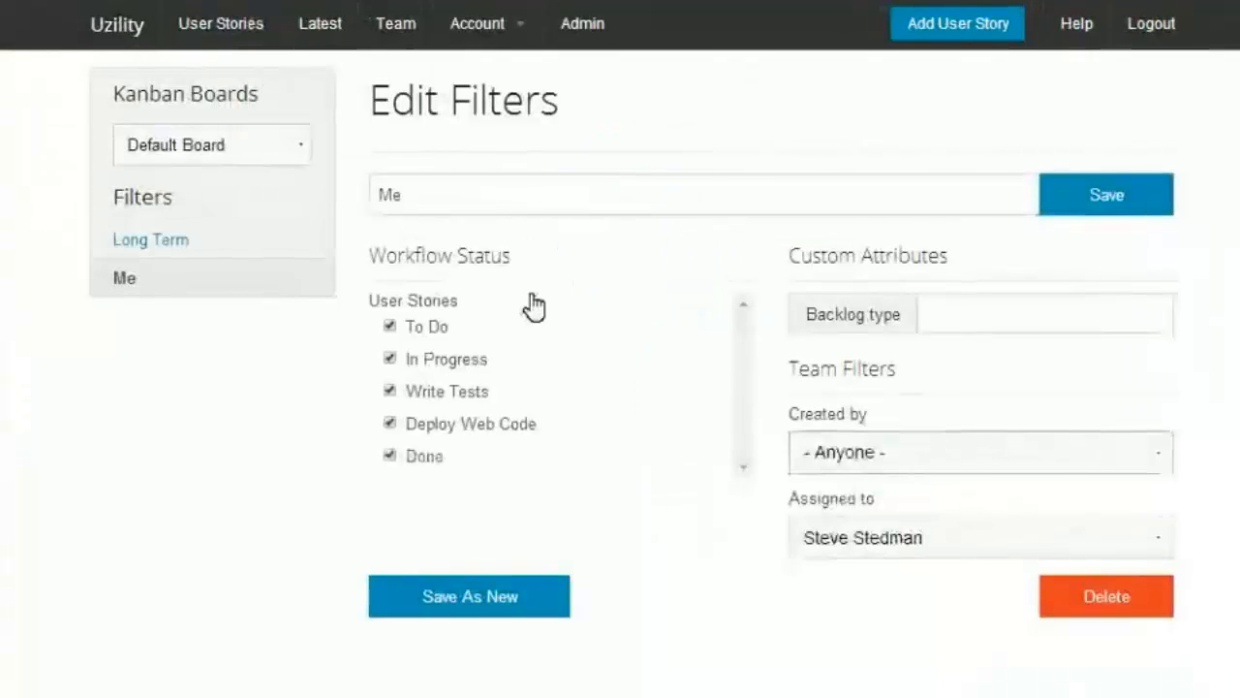
pyautogui.click(1056, 310)
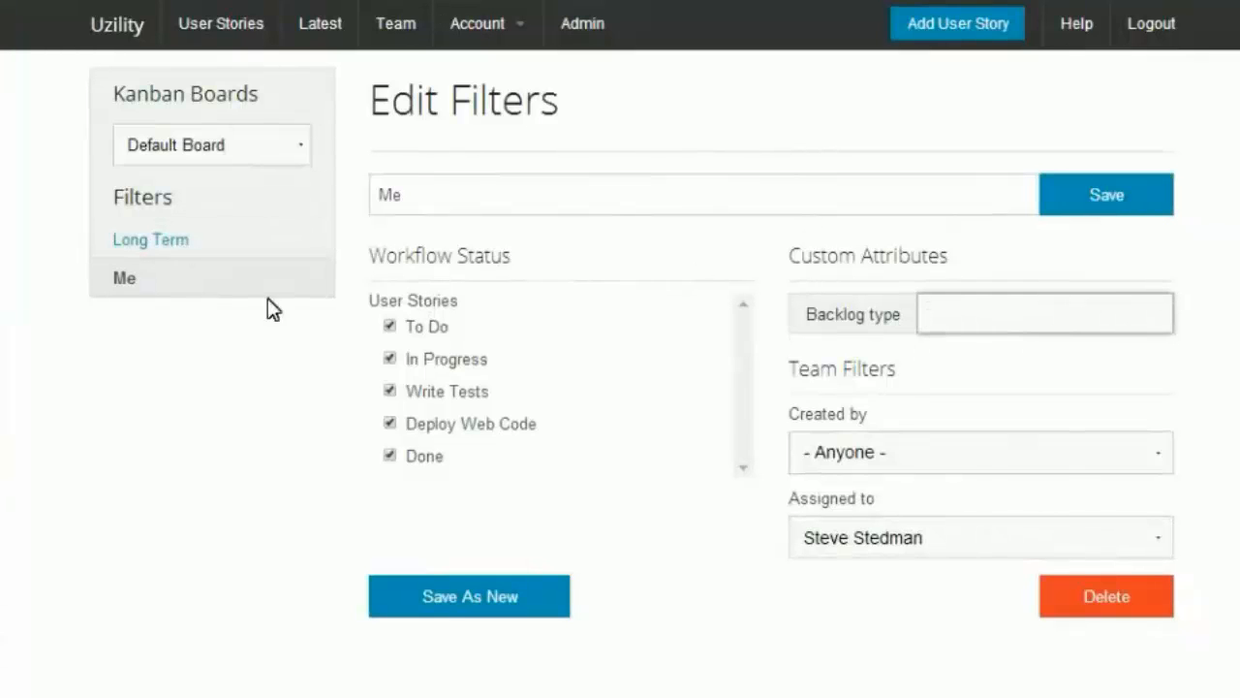
pyautogui.click(862, 454)
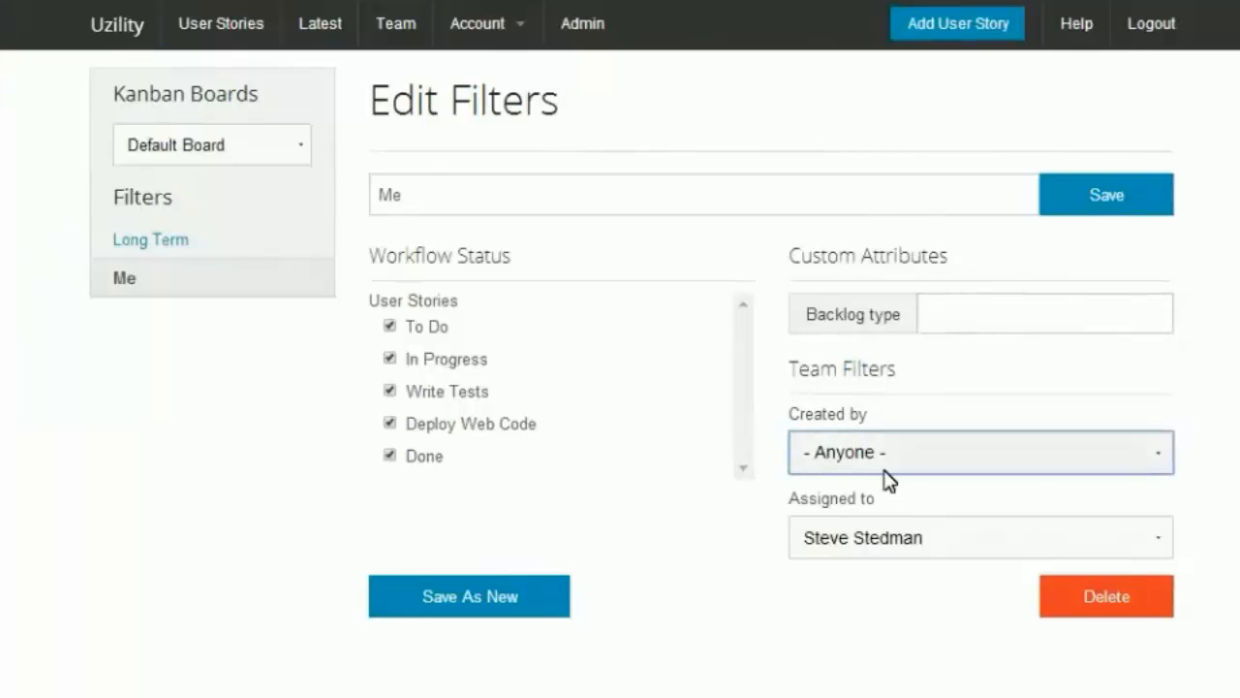
# Step: Return to the user stories board and remove the active filter
pyautogui.click(115, 37)
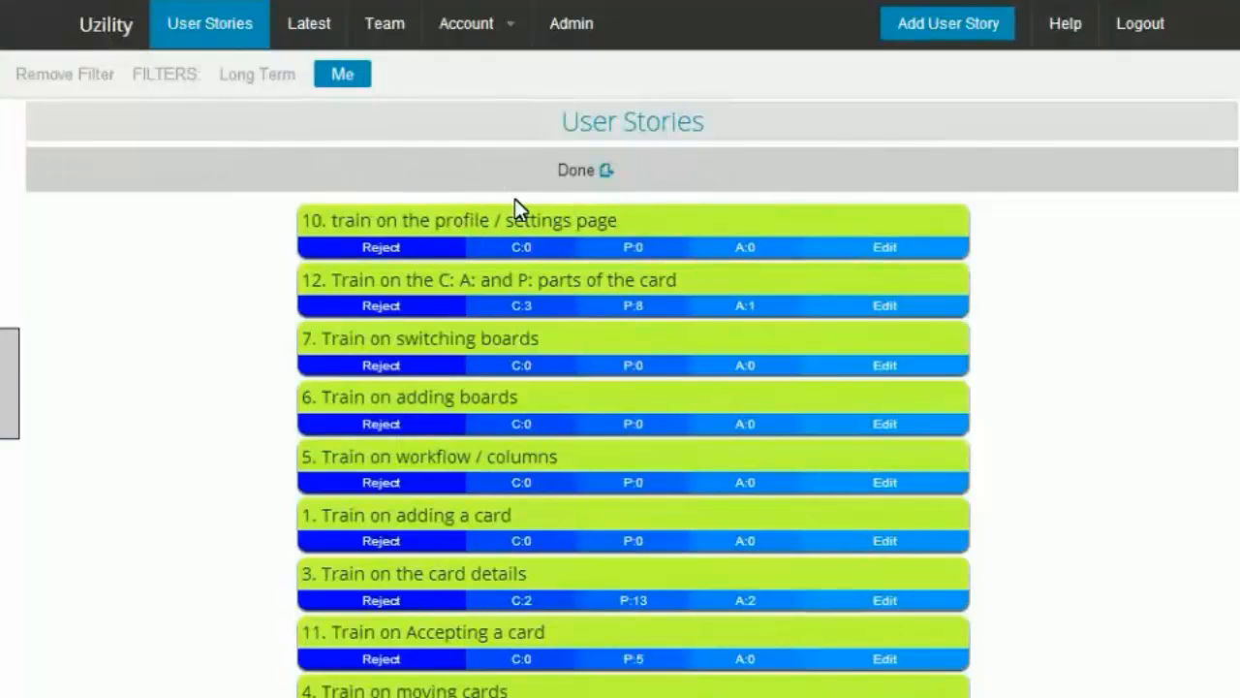
pyautogui.click(69, 83)
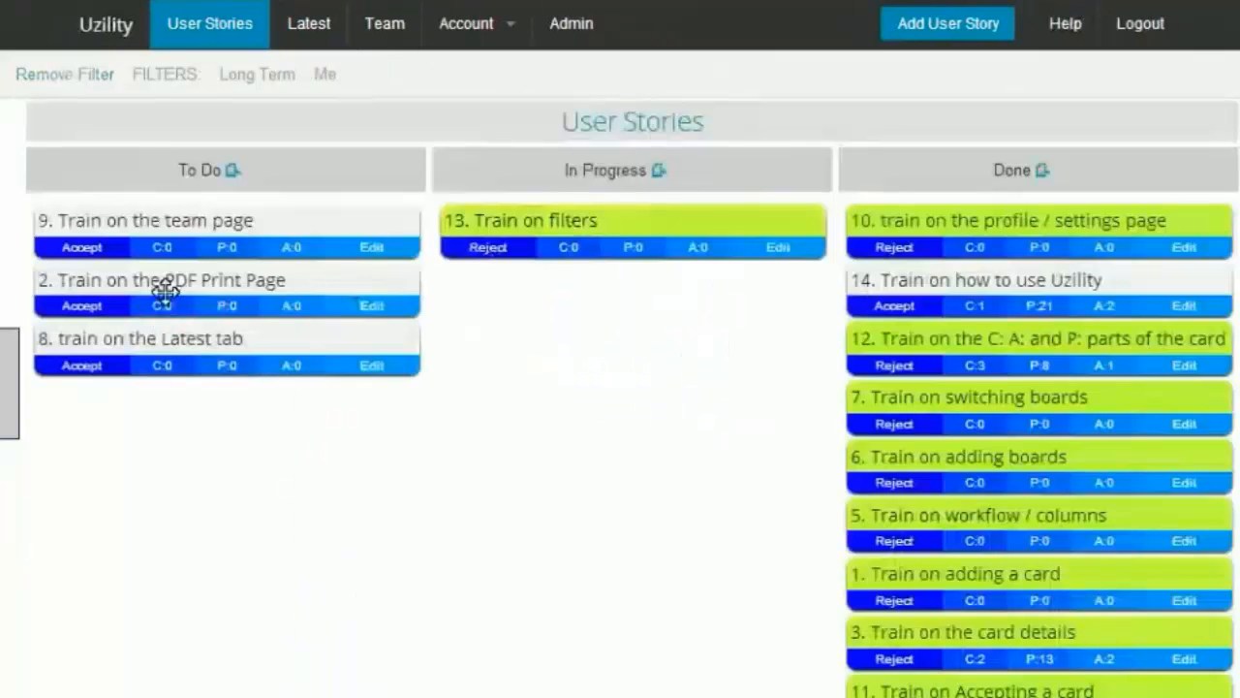
# Step: Move card 13 into Done and card 9 into In Progress, then accept card 9
pyautogui.moveTo(180, 219); pyautogui.dragTo(945, 219)
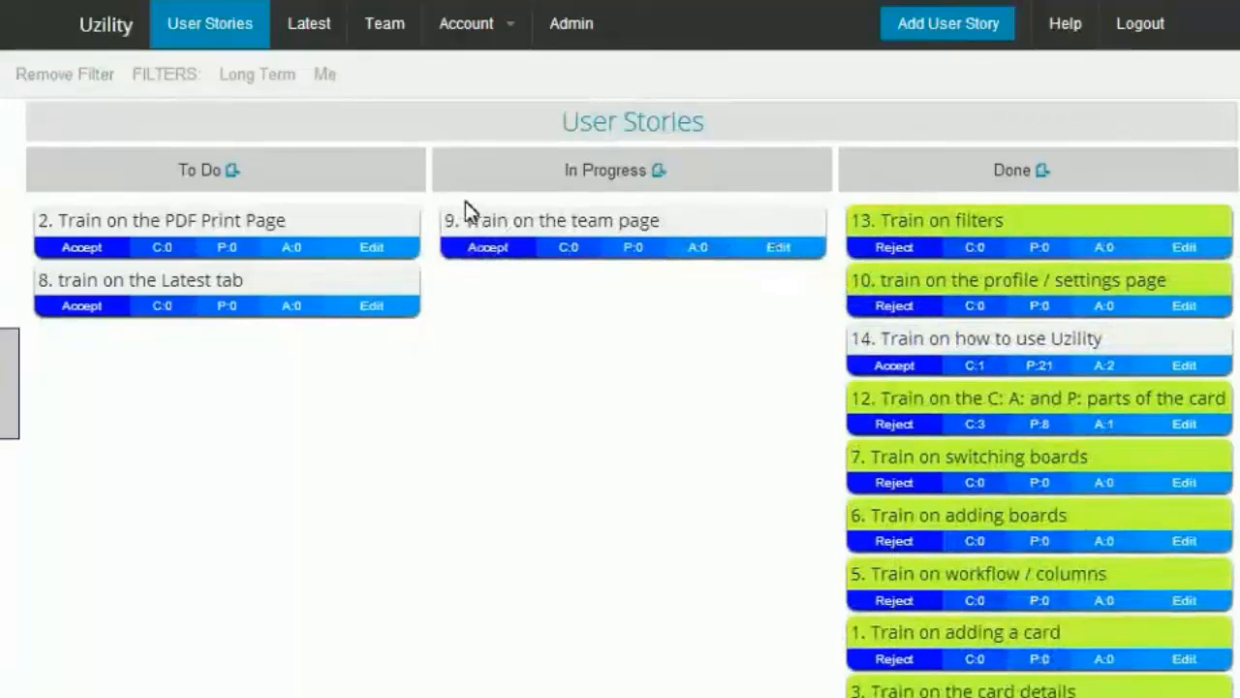
pyautogui.click(518, 249)
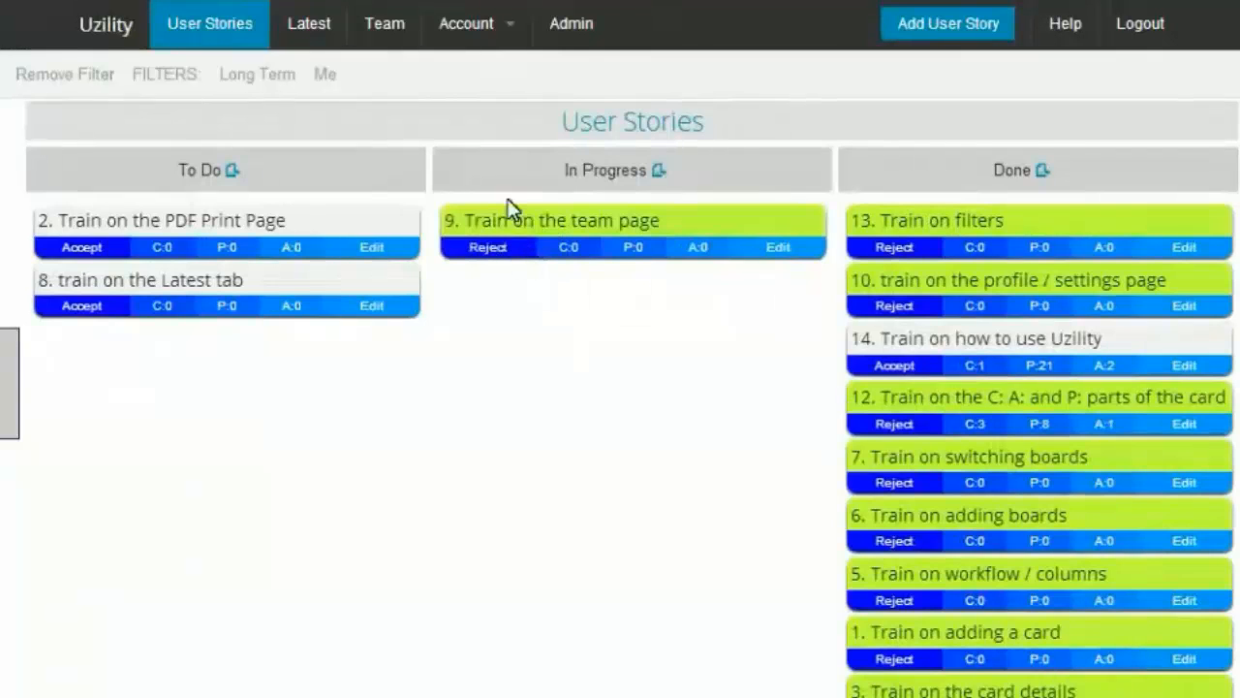
# Step: Open the Team page and its Add Team Member form without filling it in
pyautogui.click(392, 25)
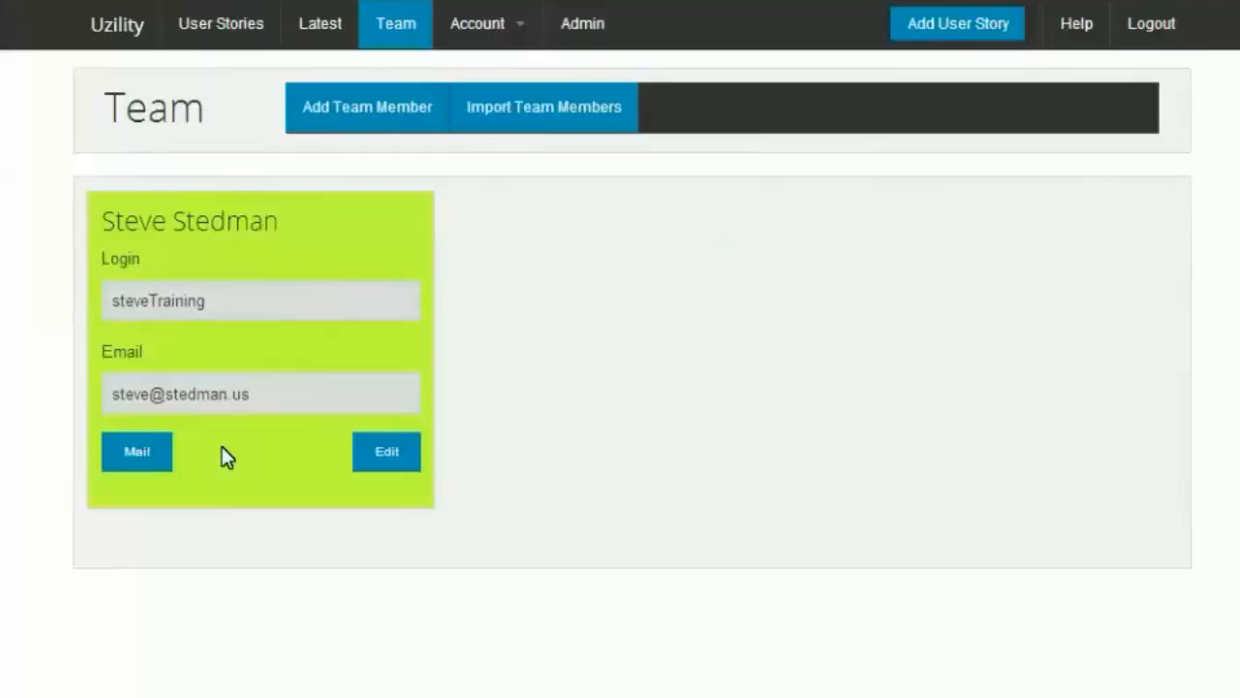
pyautogui.click(343, 114)
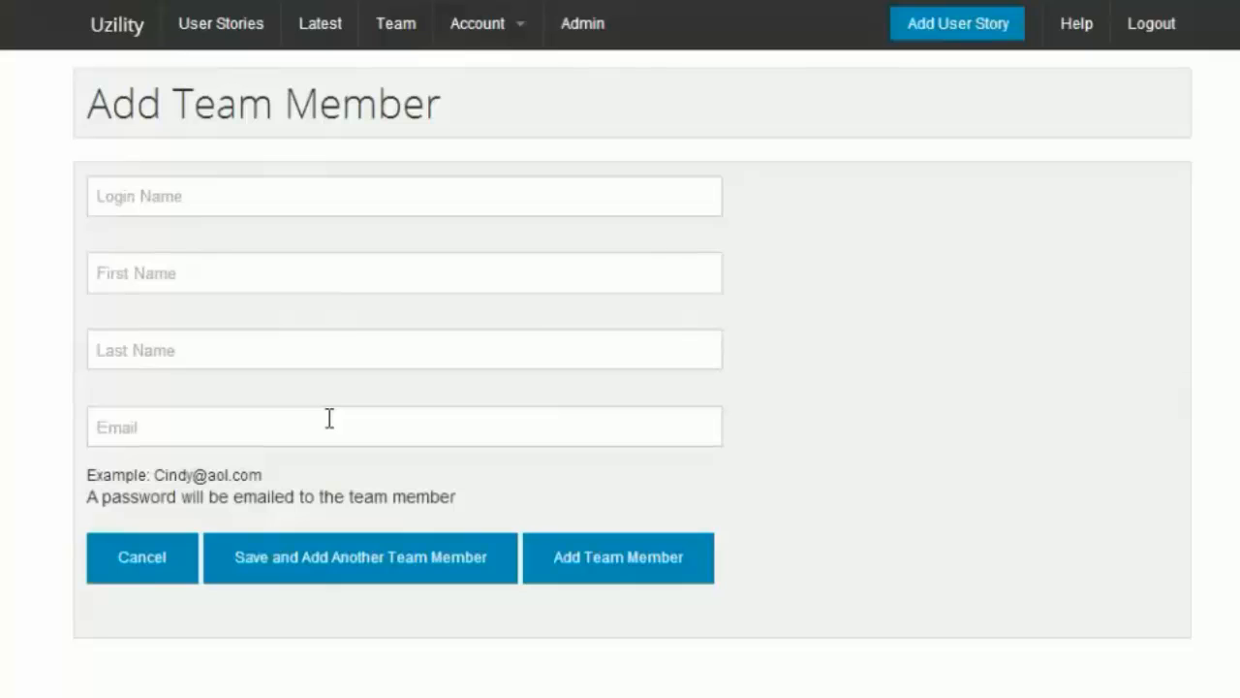
# Step: Back on the user stories board, move card 9 into Done and card 8 into In Progress, then accept card 8
pyautogui.click(134, 29)
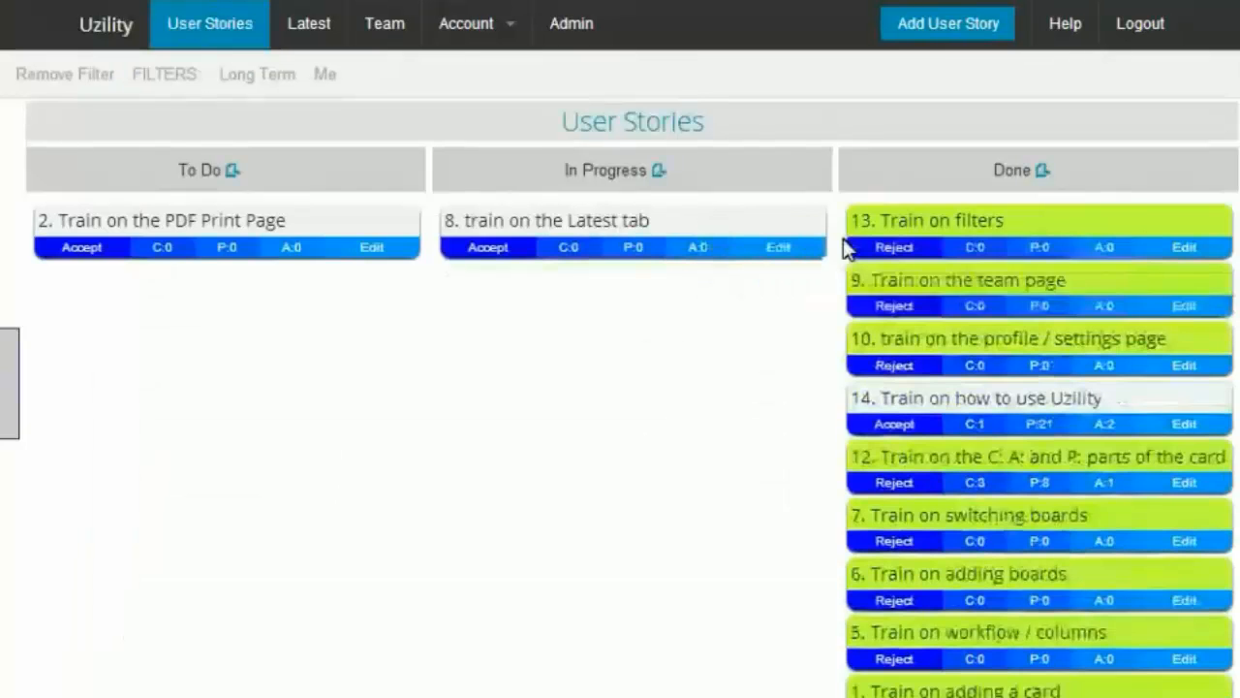
pyautogui.click(487, 253)
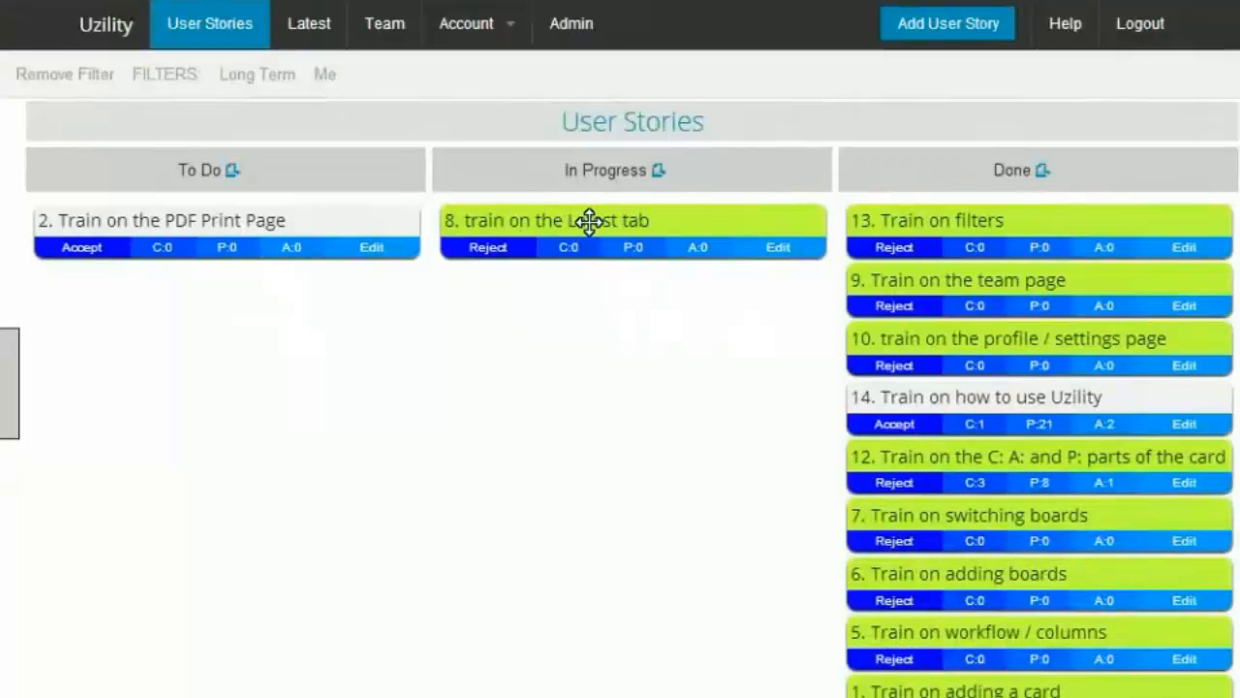
# Step: Browse the Latest Stories list, open story 2 test, and view the Latest Changes list
pyautogui.click(314, 29)
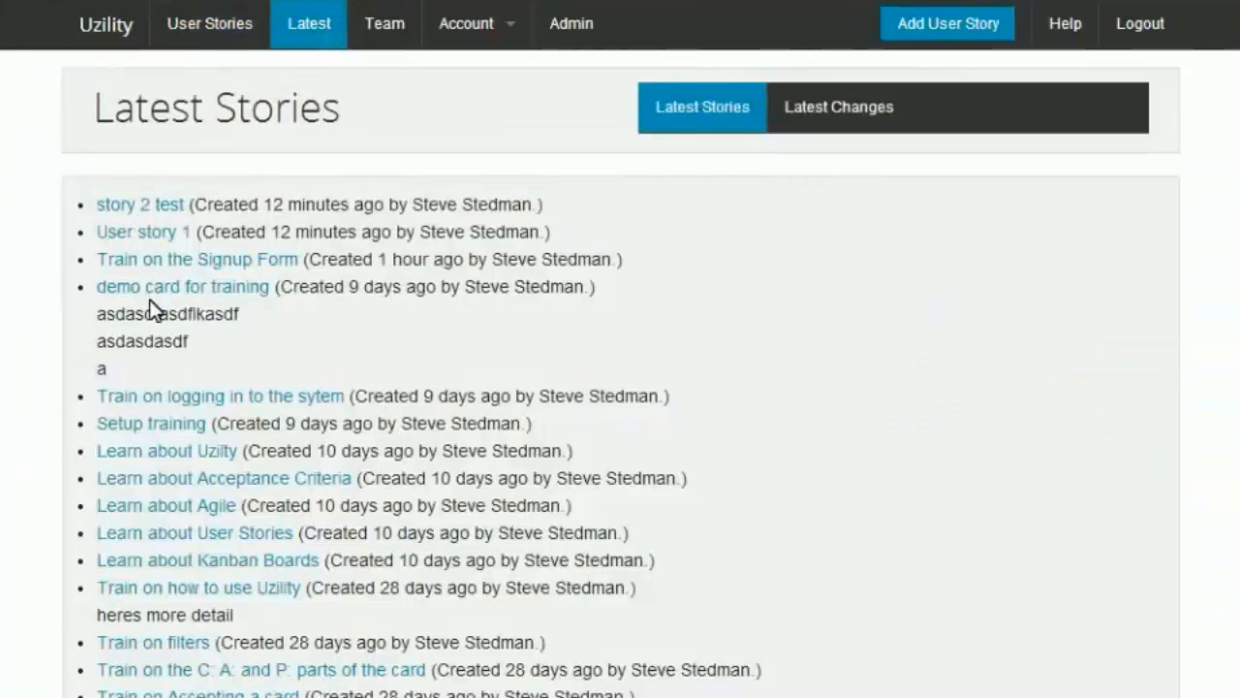
pyautogui.click(132, 208)
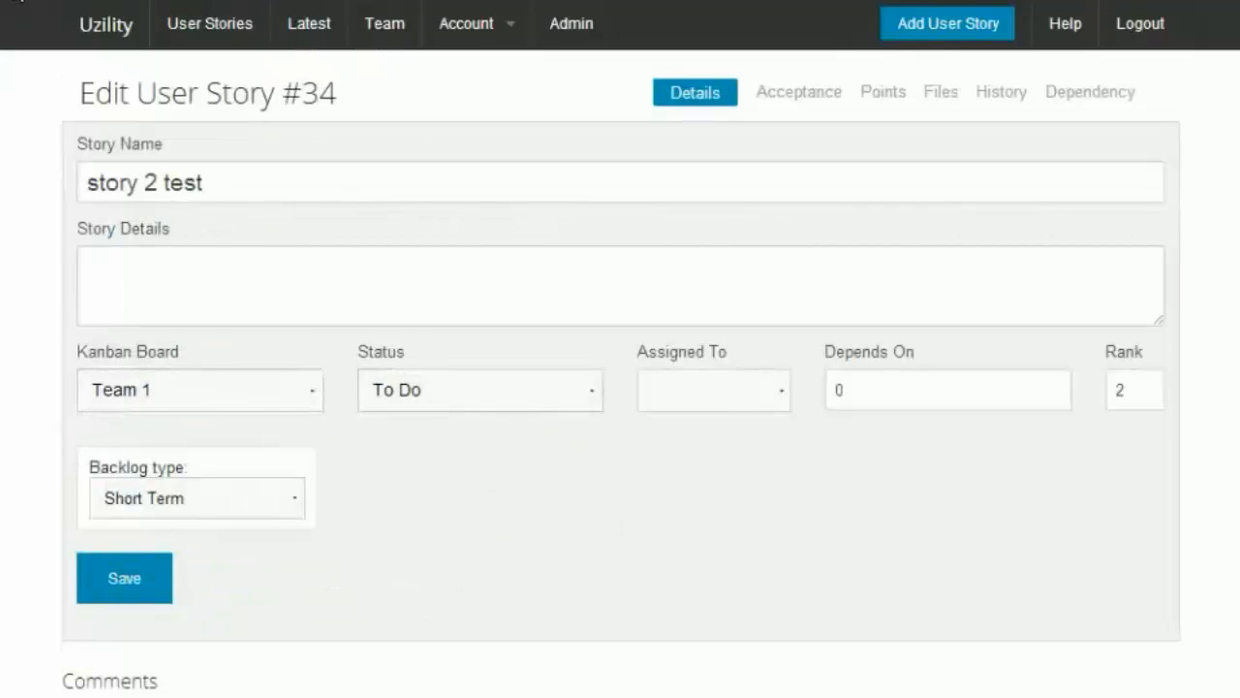
pyautogui.click(16, 0)
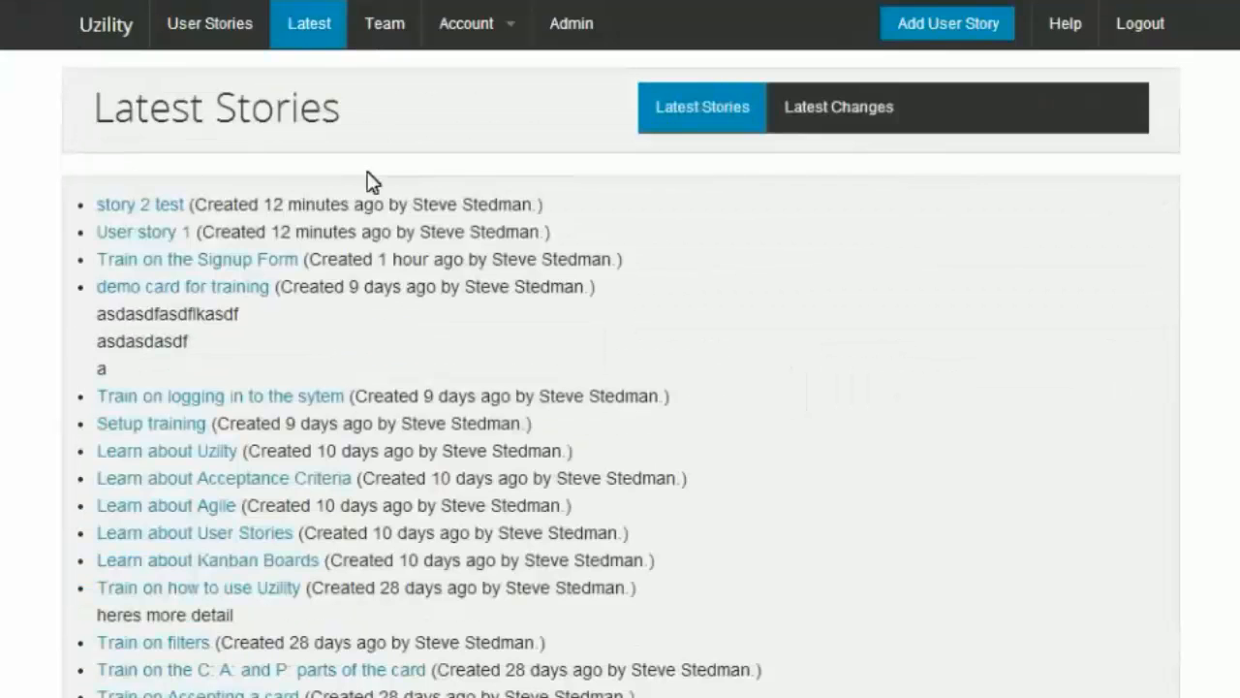
pyautogui.click(853, 109)
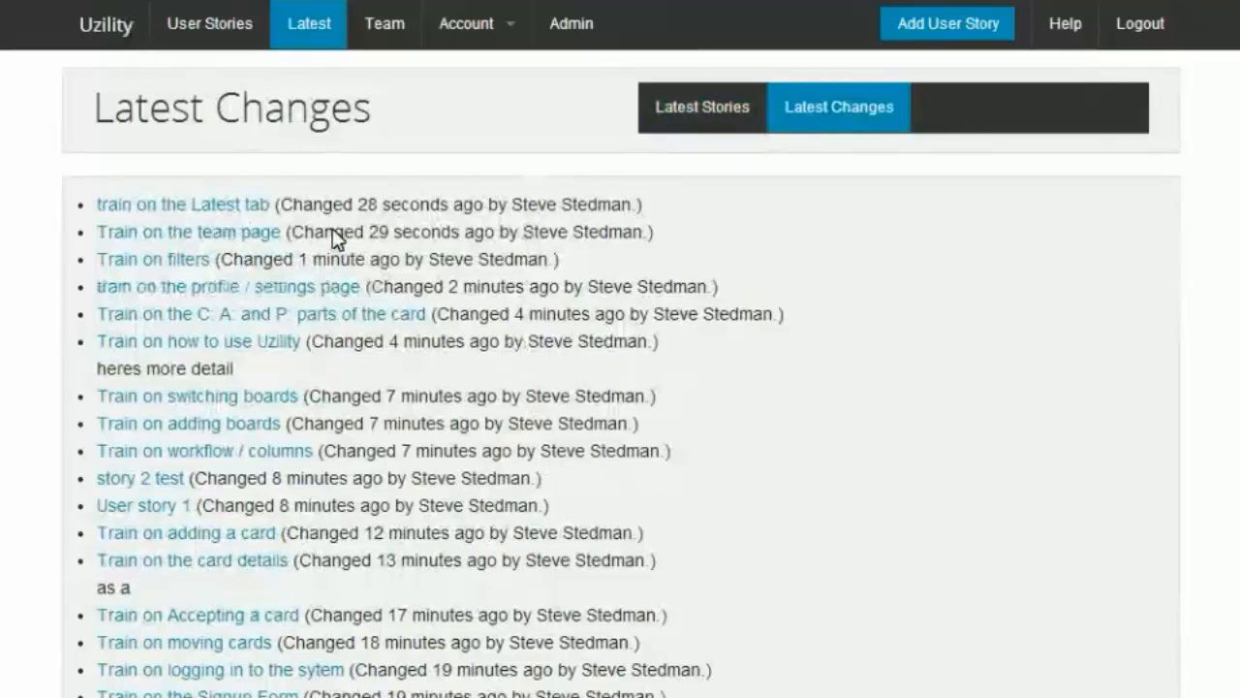
# Step: On the board, move card 8 into Done and card 2 into In Progress, then accept card 2
pyautogui.click(109, 32)
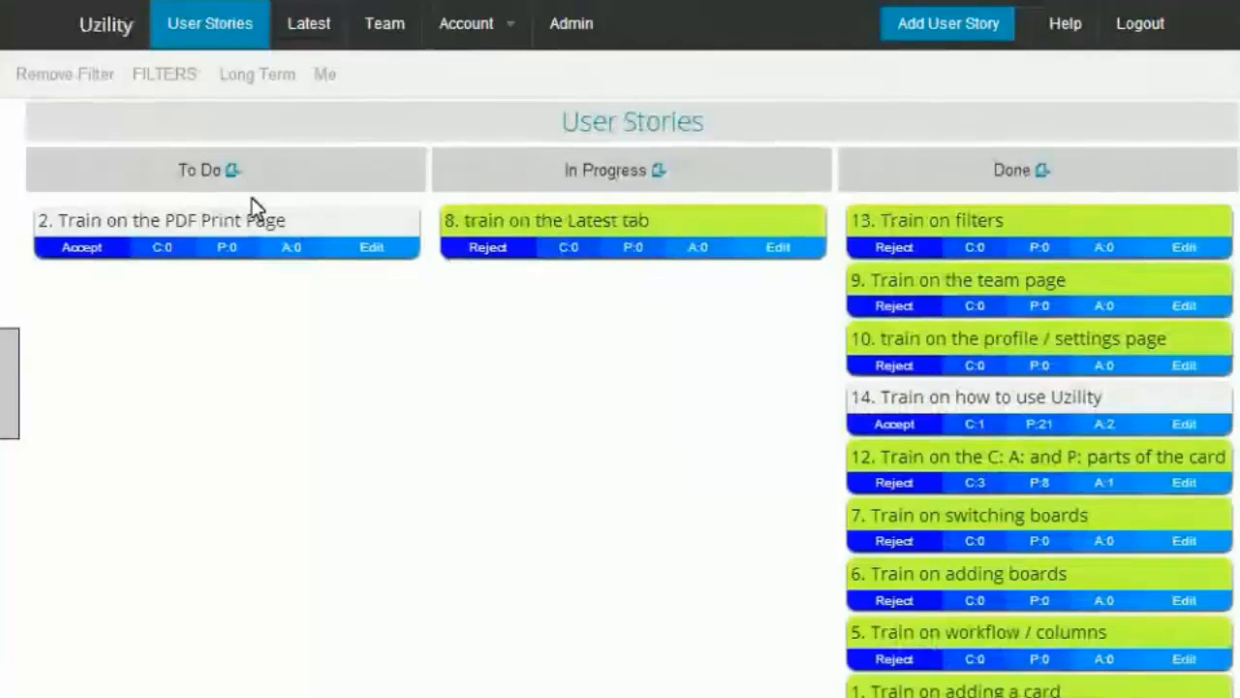
pyautogui.moveTo(253, 217); pyautogui.dragTo(925, 232)
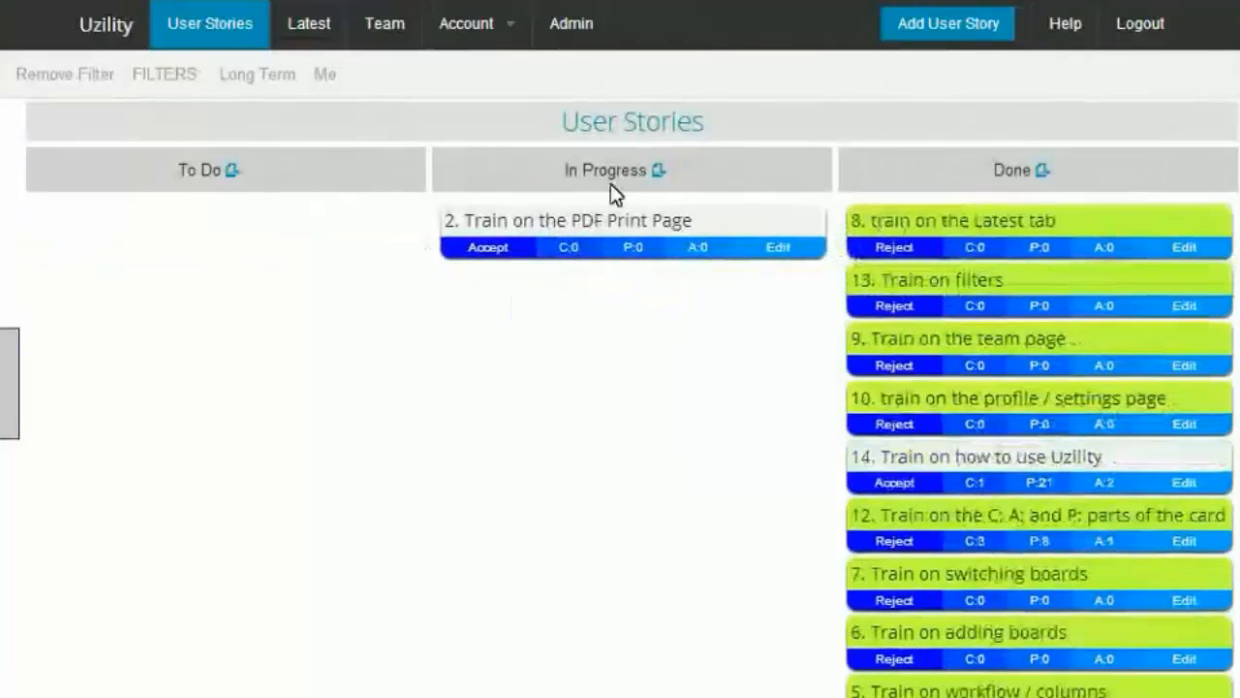
pyautogui.click(480, 250)
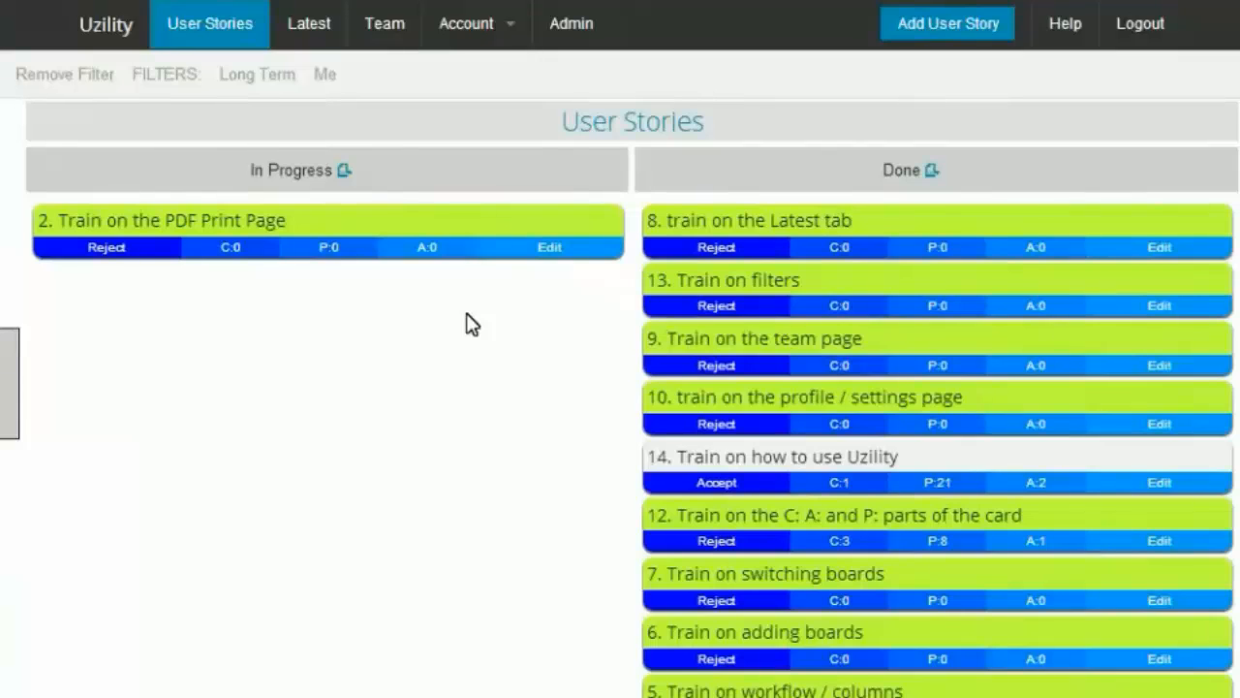
# Step: Print the Done column's cards to PDF as 4" x 6" landscape index cards and review the result
pyautogui.click(930, 171)
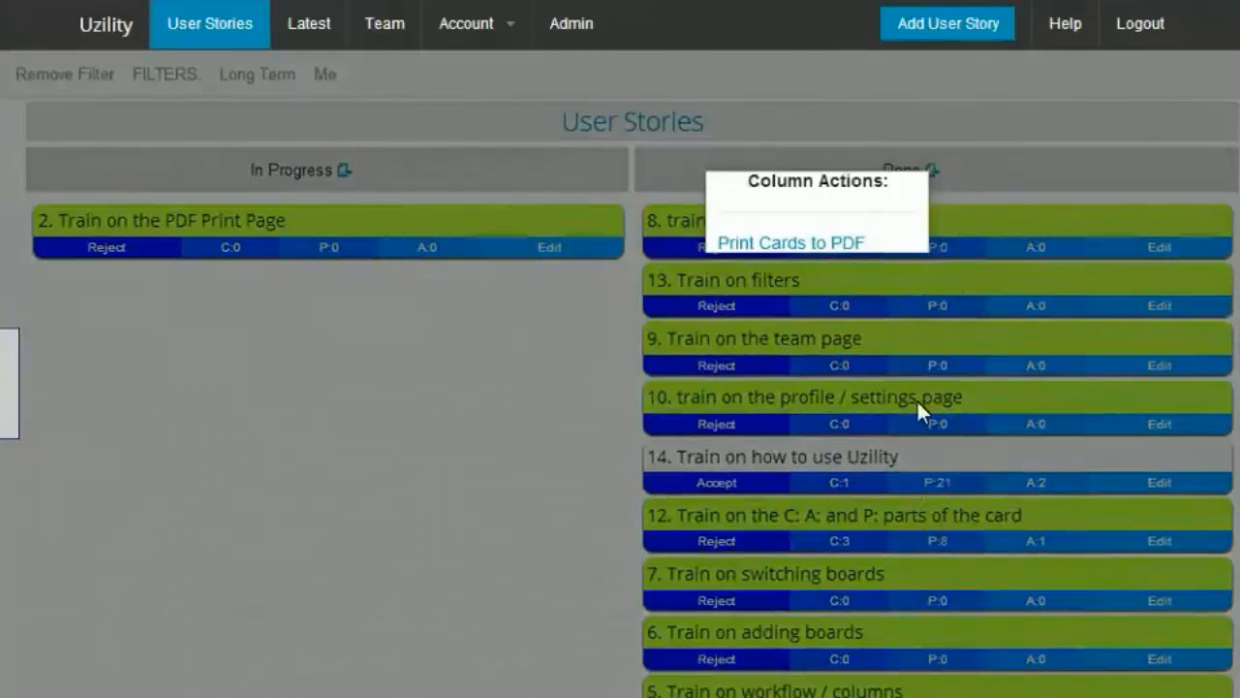
pyautogui.click(838, 242)
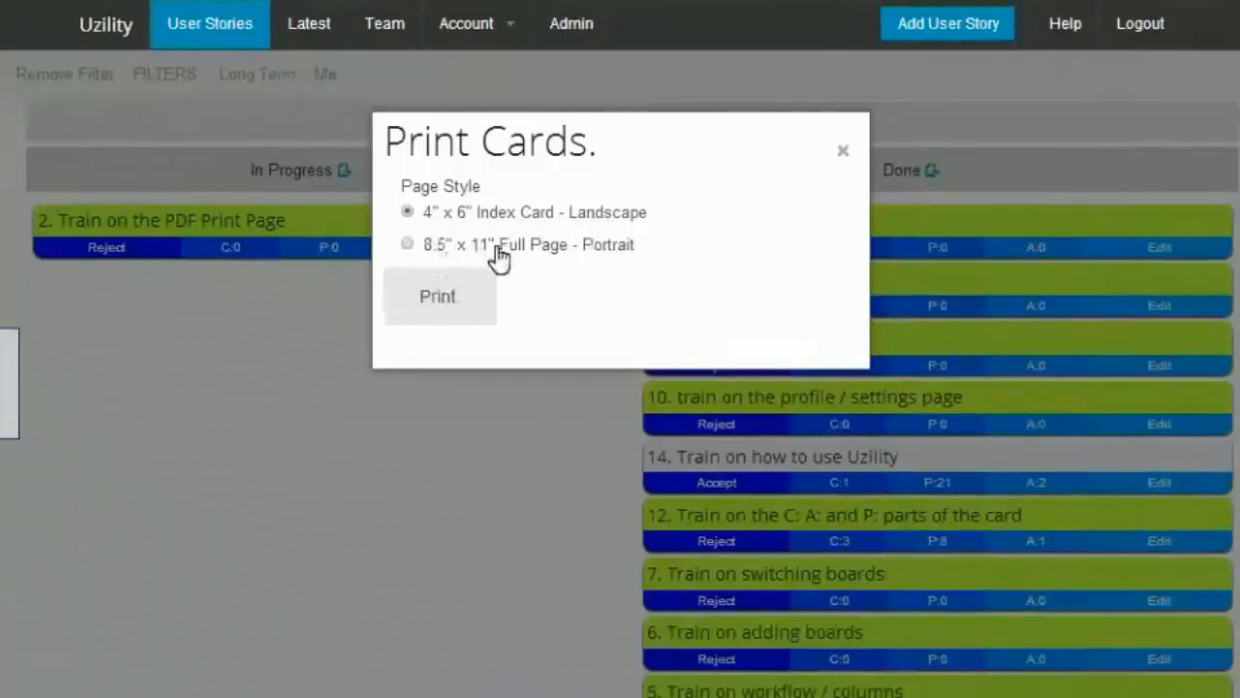
pyautogui.click(444, 296)
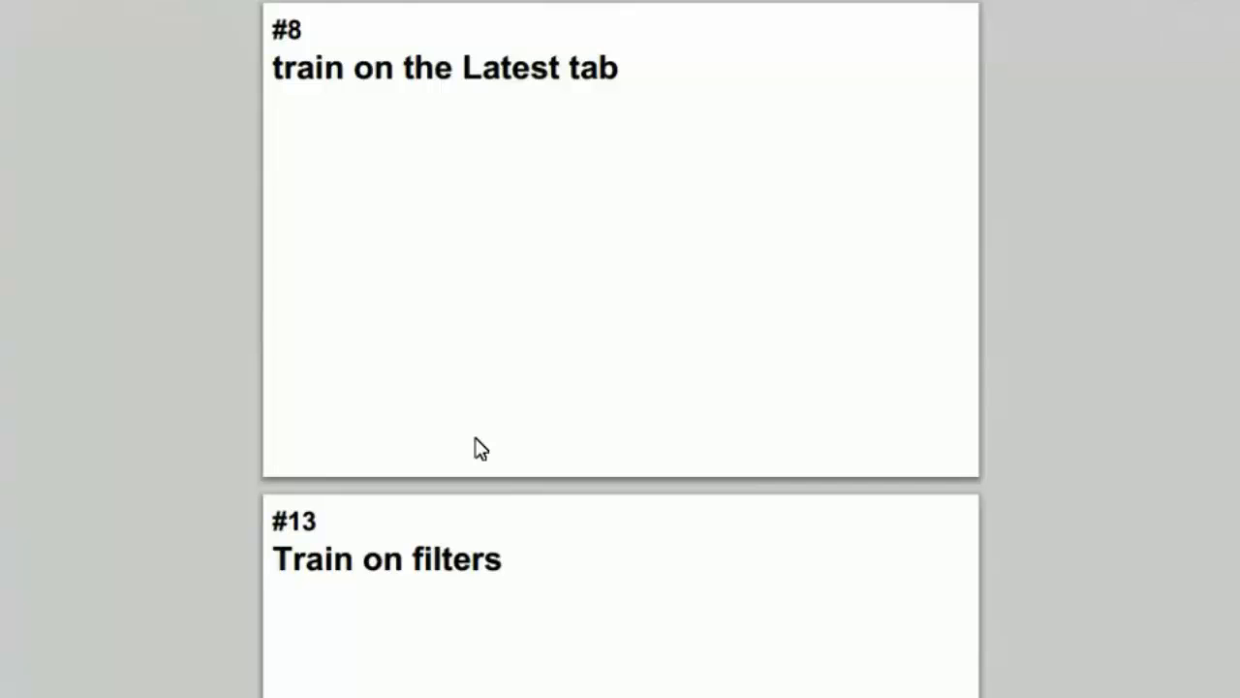
pyautogui.scroll(-10, 482, 447)
pyautogui.scroll(10, 482, 448)
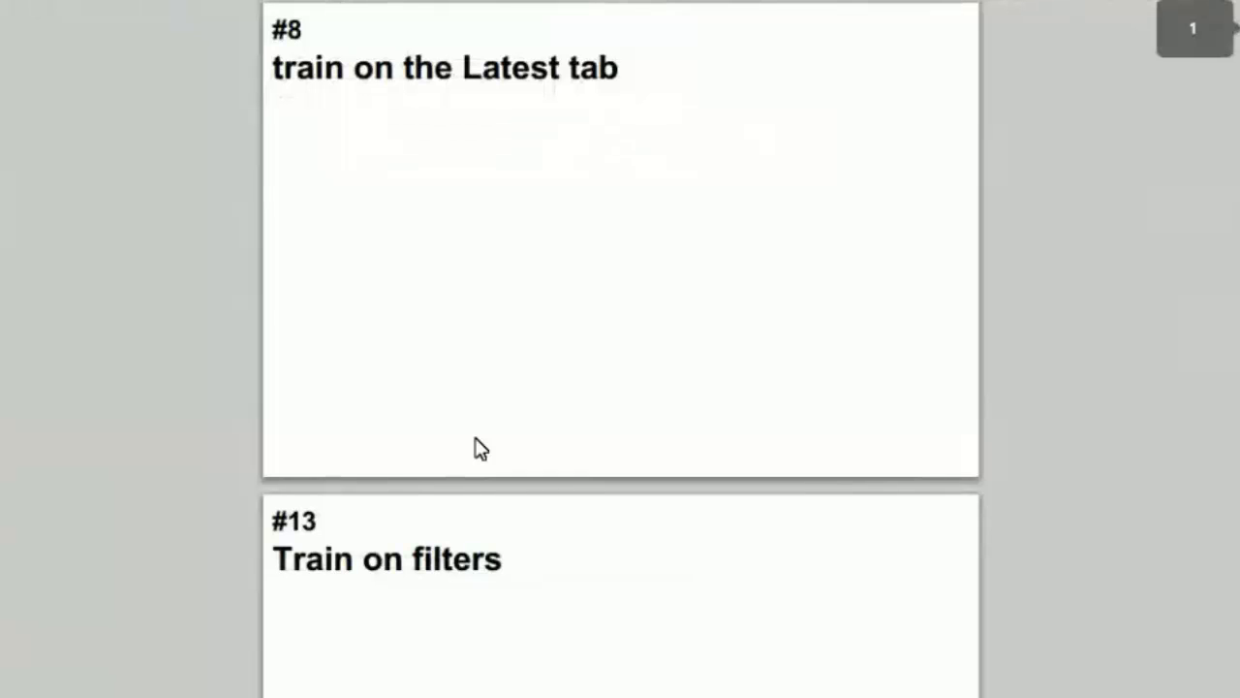
pyautogui.scroll(-20, 501, 415)
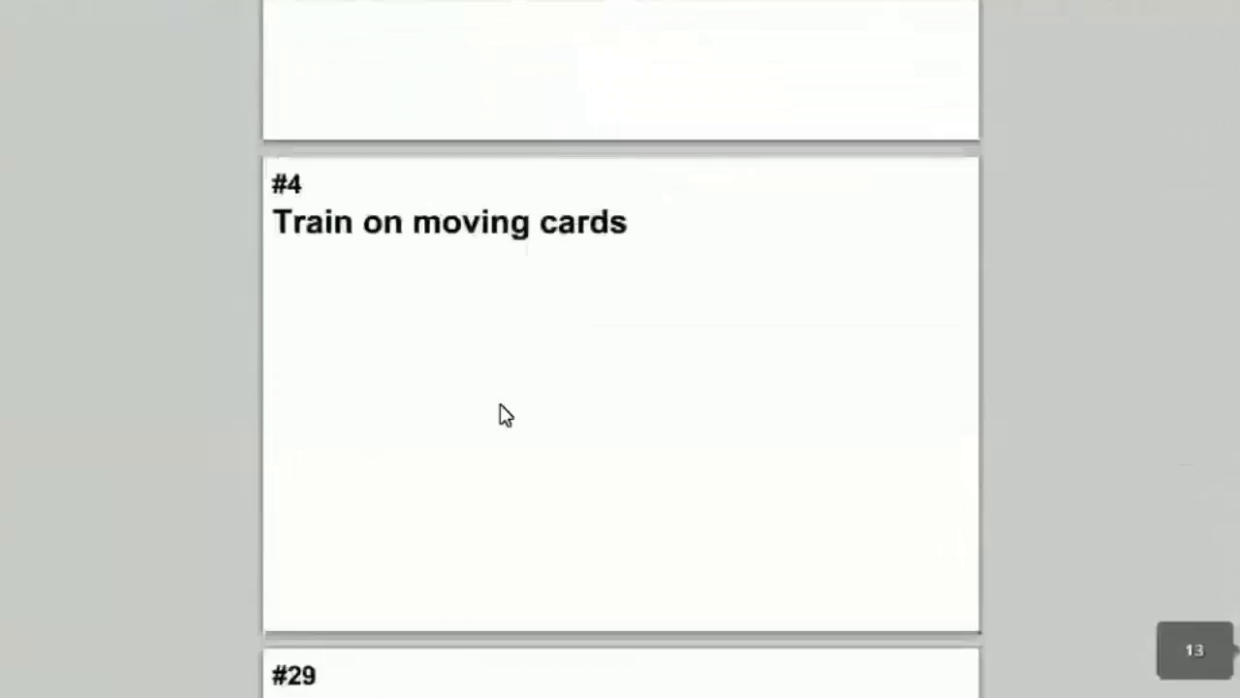
pyautogui.scroll(10, 499, 415)
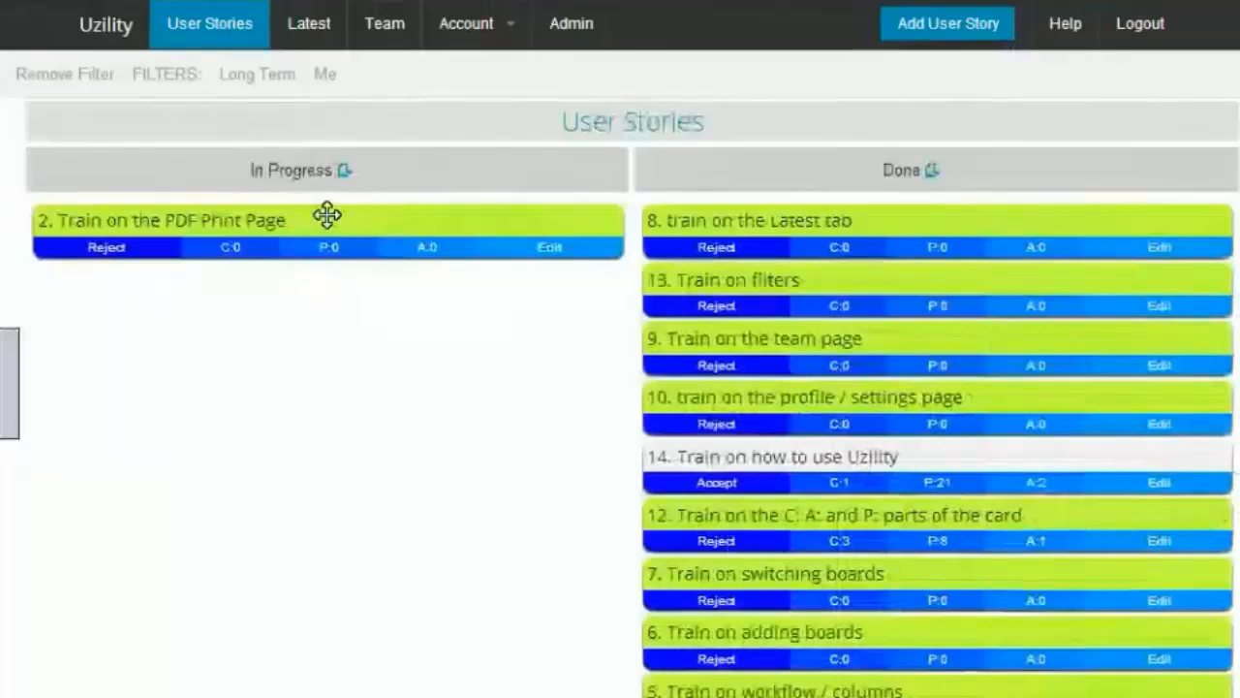
# Step: Move card 2 into the Done column
pyautogui.moveTo(327, 214); pyautogui.dragTo(900, 203)
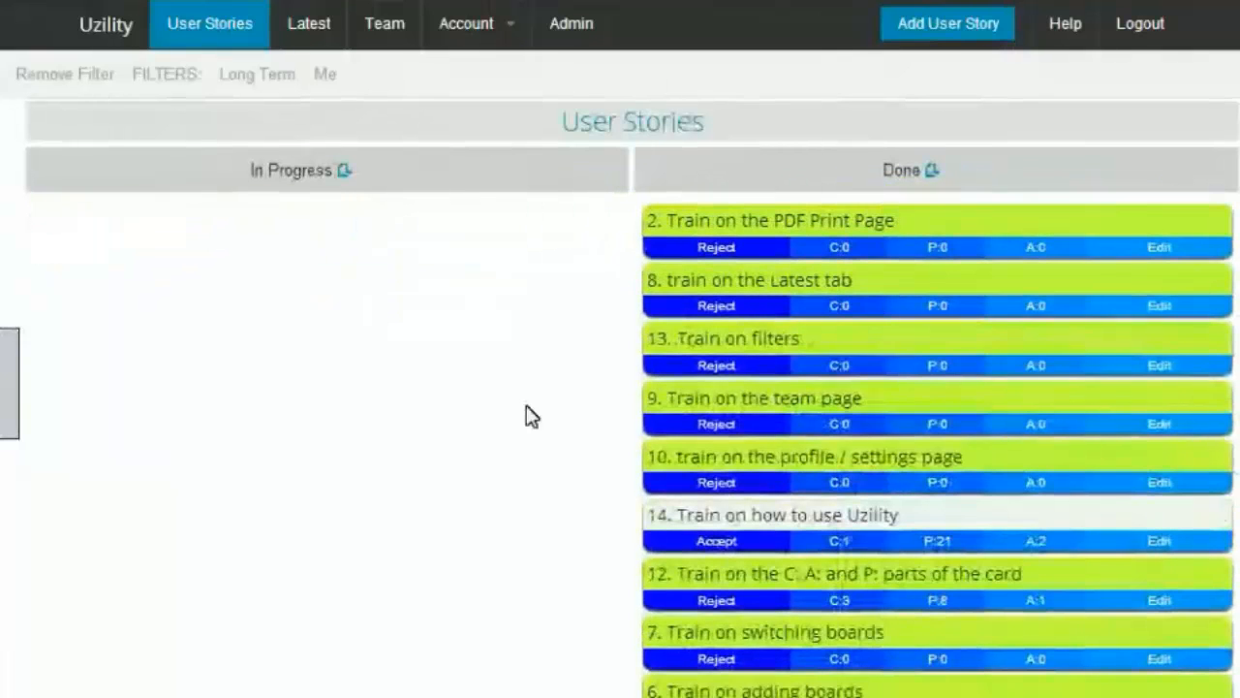